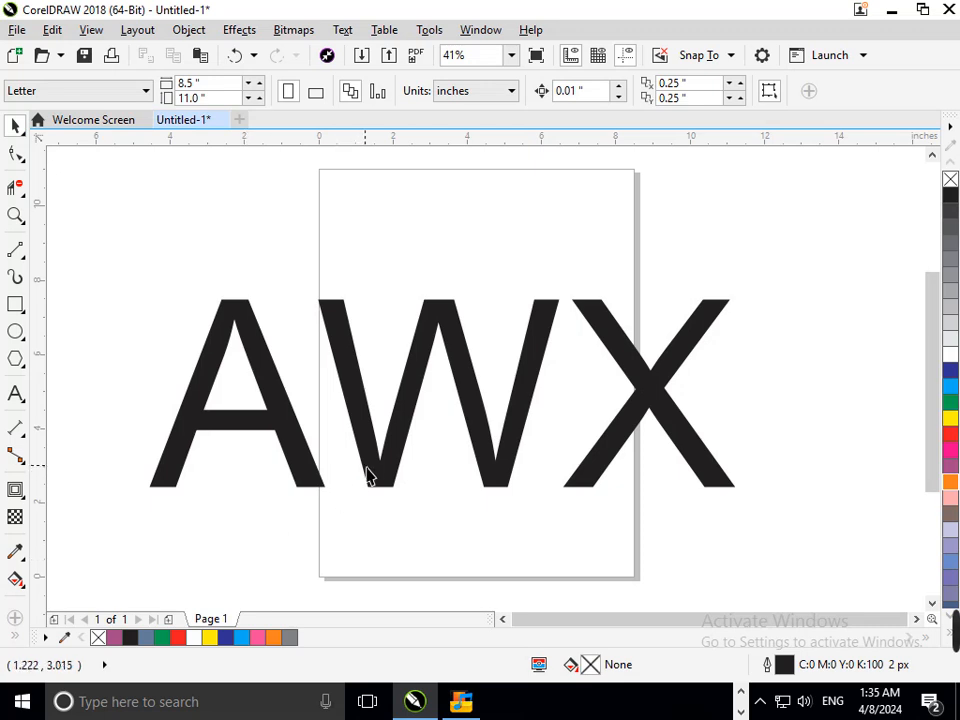
Step: Scale the W down to about 2.82 × 2.19 inches and place it over the lower half of the A
drag(317, 494, 343, 487)
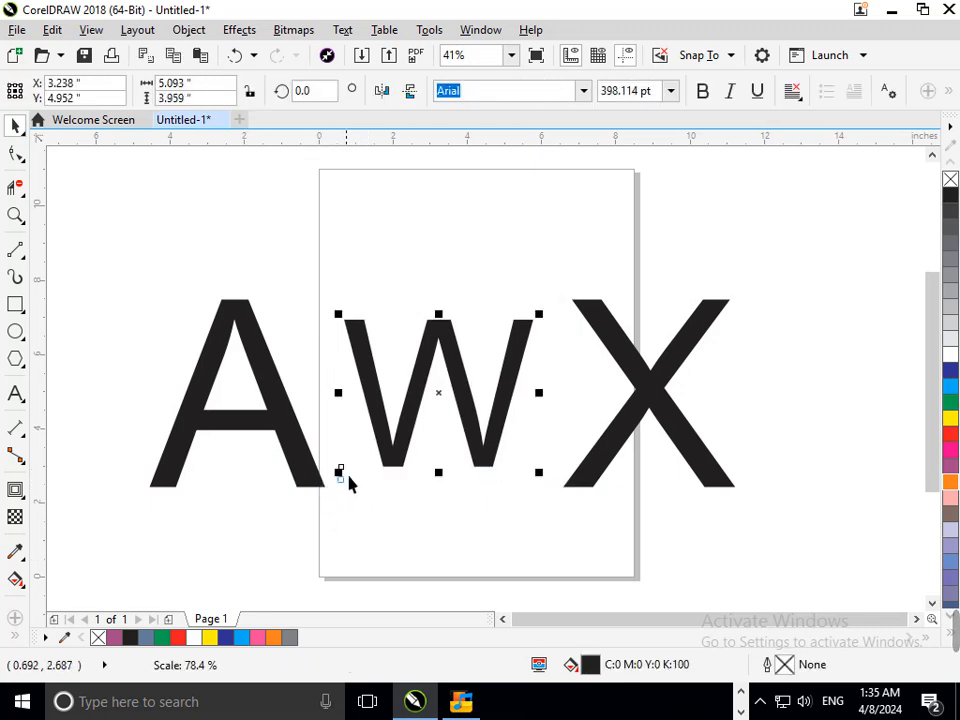
click(356, 471)
click(390, 472)
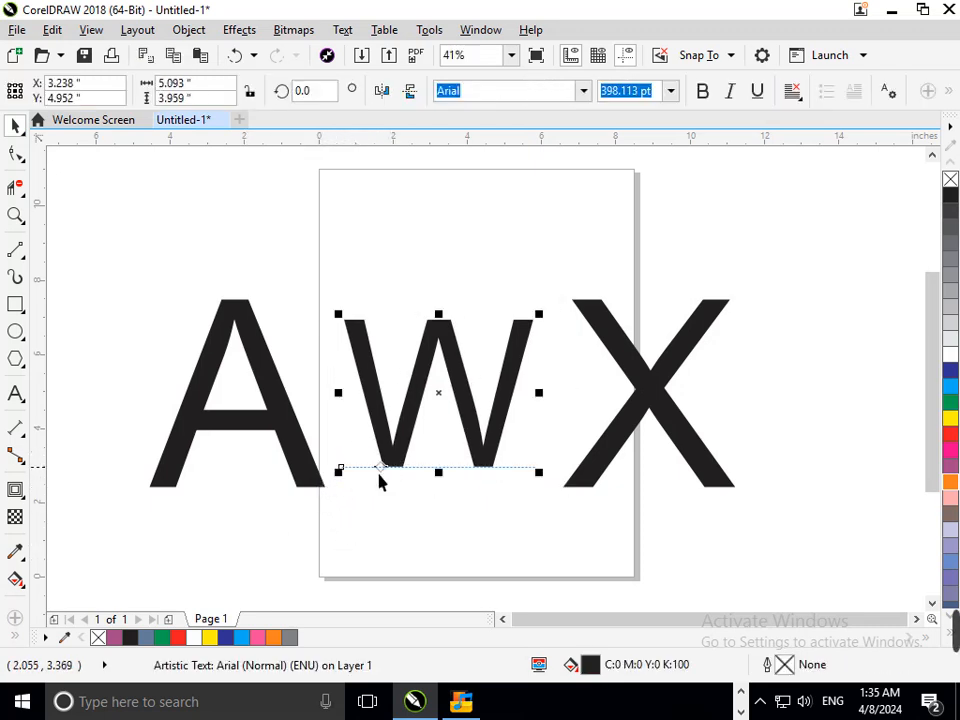
drag(350, 482, 214, 480)
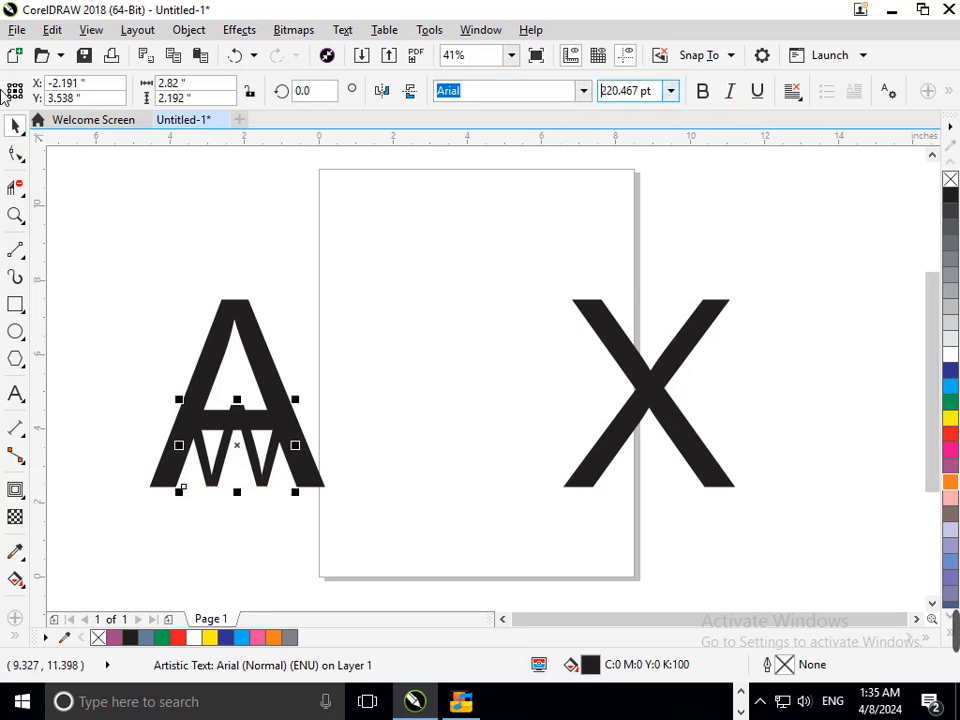
Step: Set the W's font size to 500 pt
click(601, 90)
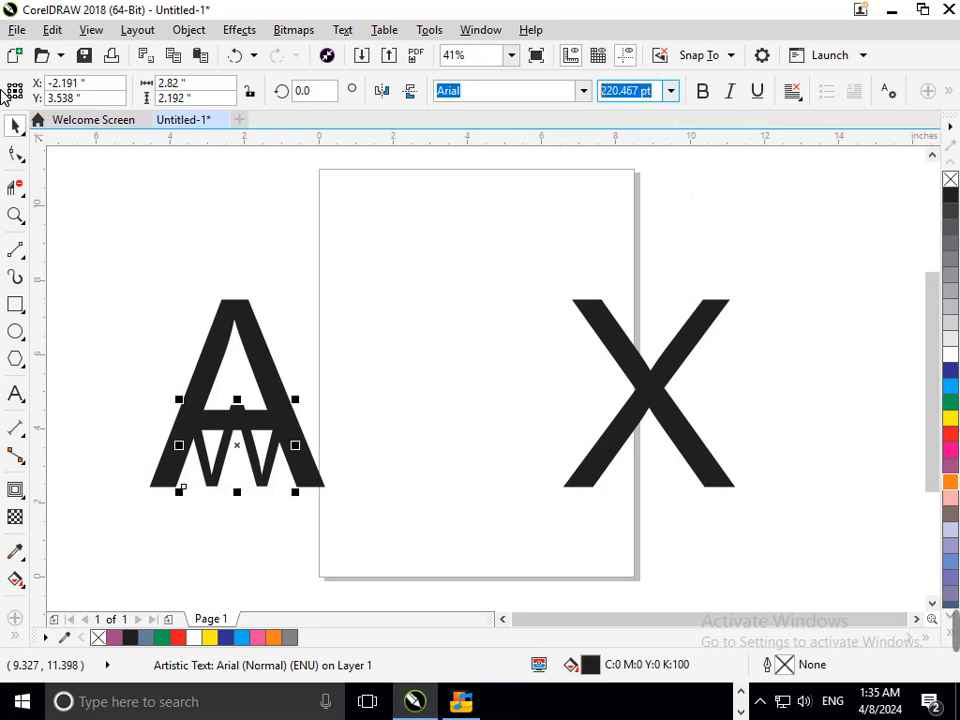
text(500)
key(Return)
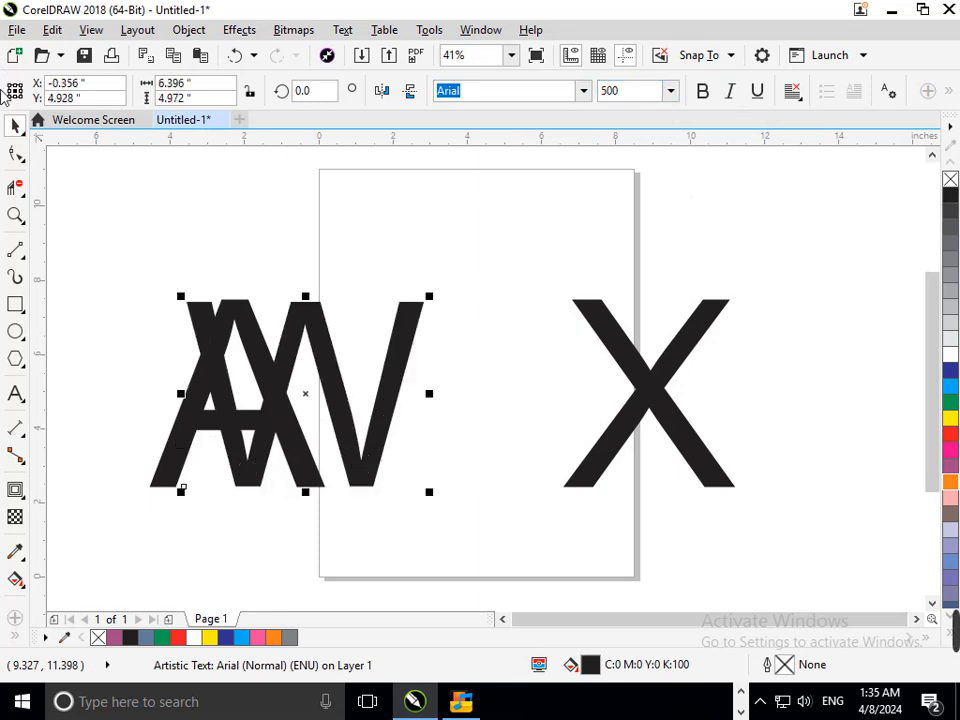
Step: Lower the W over the A's lower half and squash it to about 5.05 × 2.16 inches, with both baselines level
drag(251, 465, 232, 574)
drag(295, 597, 305, 512)
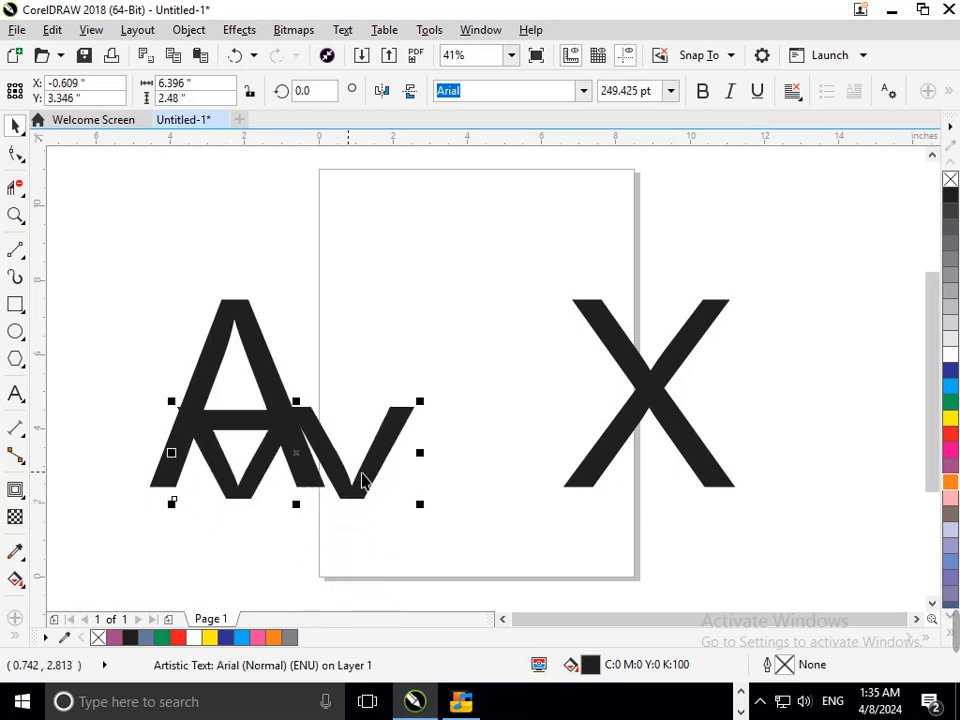
drag(421, 456, 378, 467)
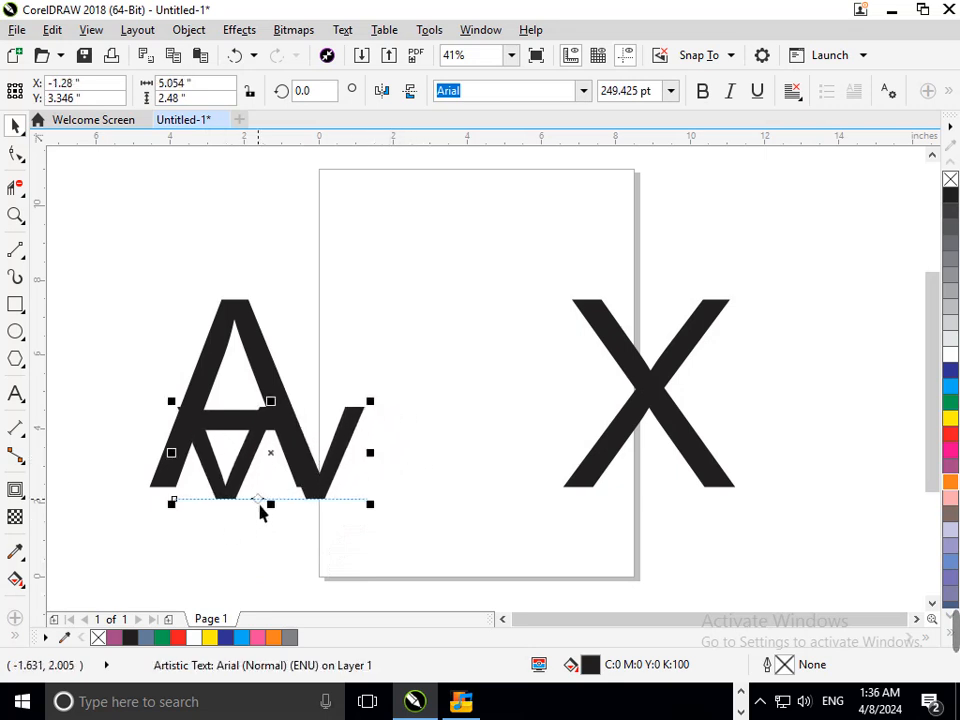
drag(281, 516, 285, 505)
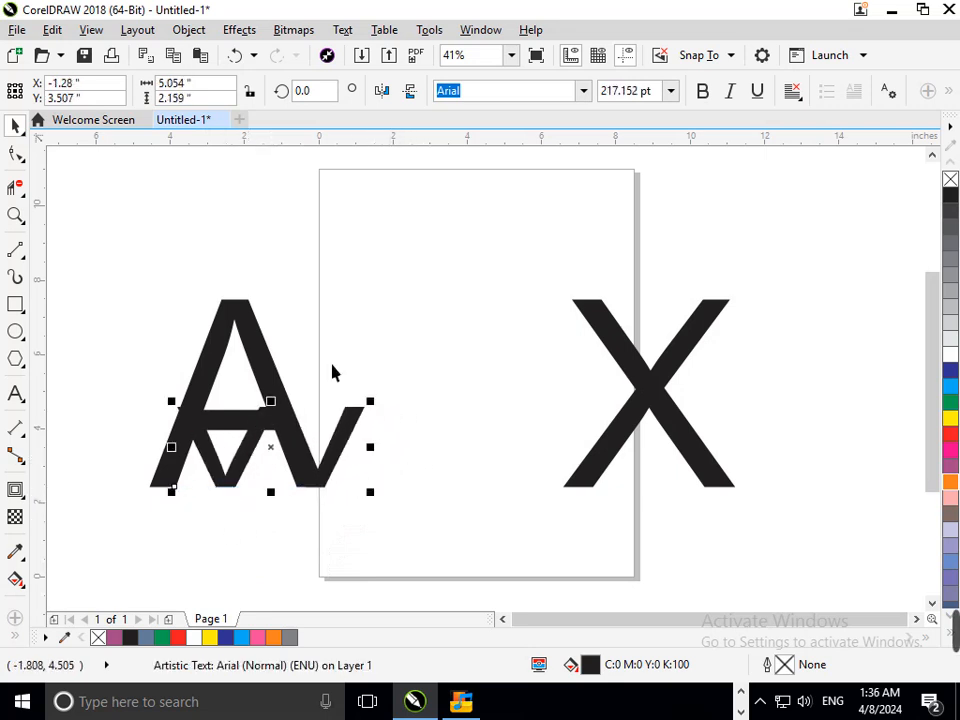
Step: Fill the W with blue (C:100 M:100 Y:0 K:0) and nudge it slightly right and down over the A
click(950, 371)
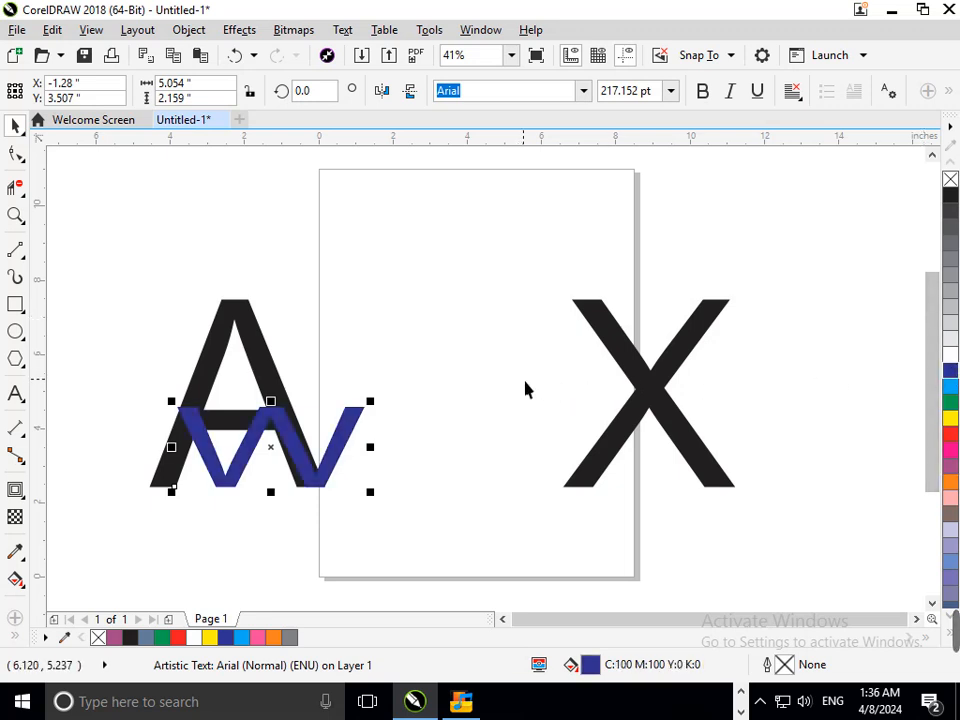
key(Right)
key(Right)
key(Right)
key(Right)
key(Right)
key(Right)
key(Right)
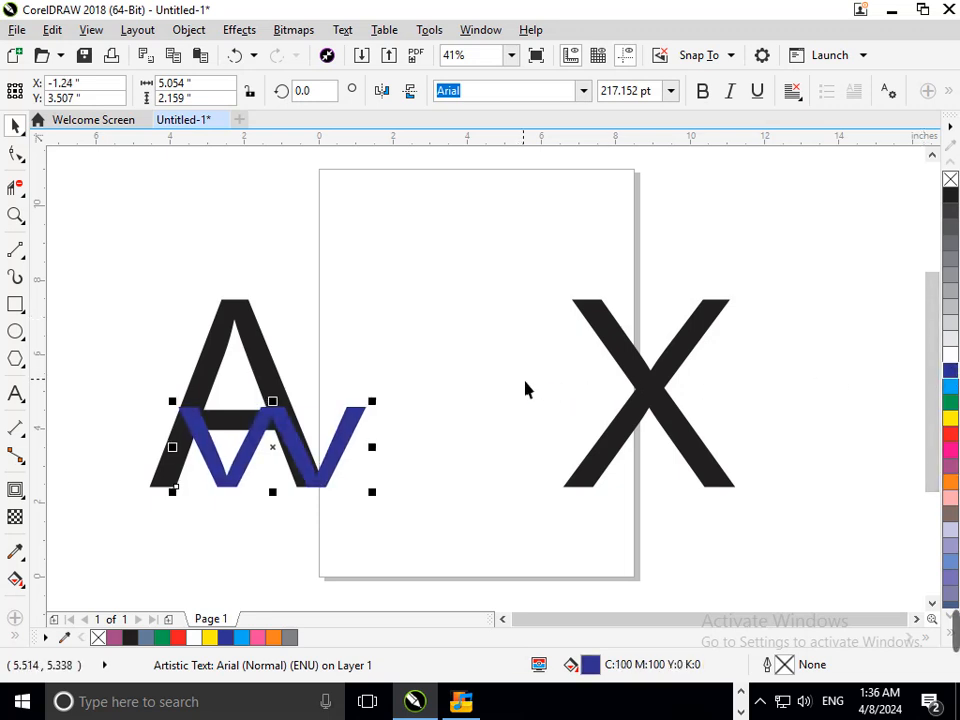
key(Down)
key(Down)
key(Down)
key(Down)
key(Down)
key(Down)
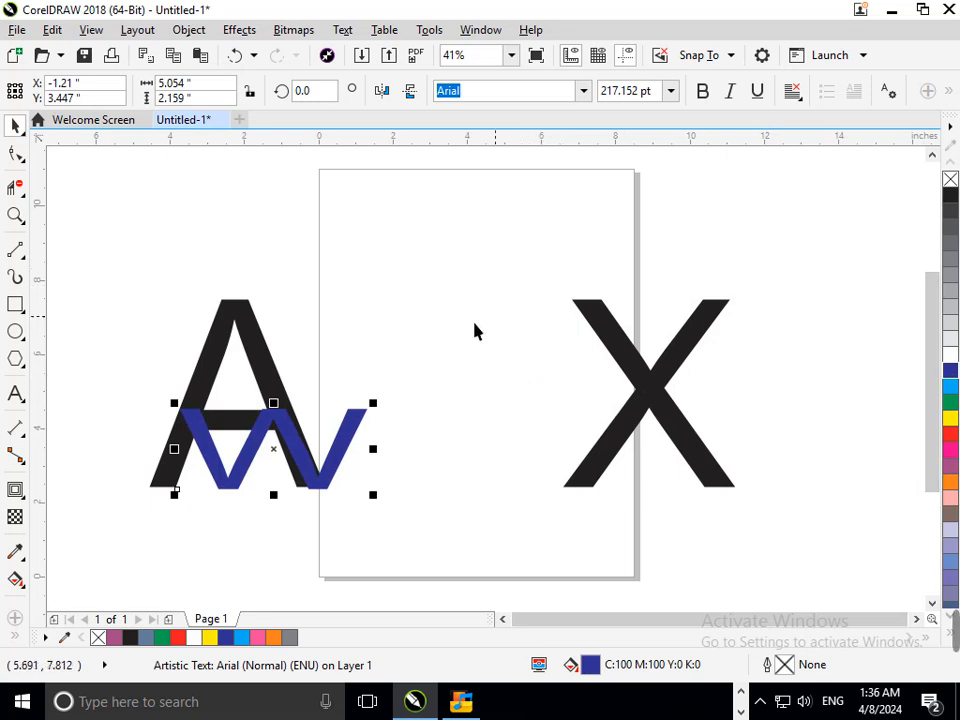
Step: Set the W's font size to 300 pt, then squash it to about 4.88 × 2.16 inches beneath the top of the A's crossbar
click(652, 97)
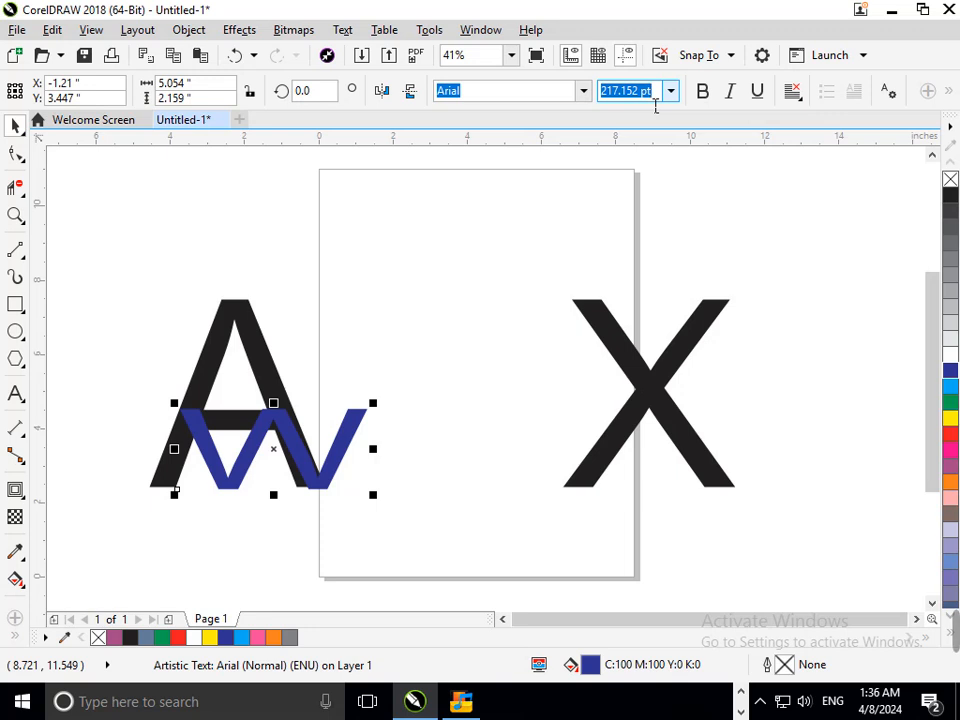
text(300)
key(Return)
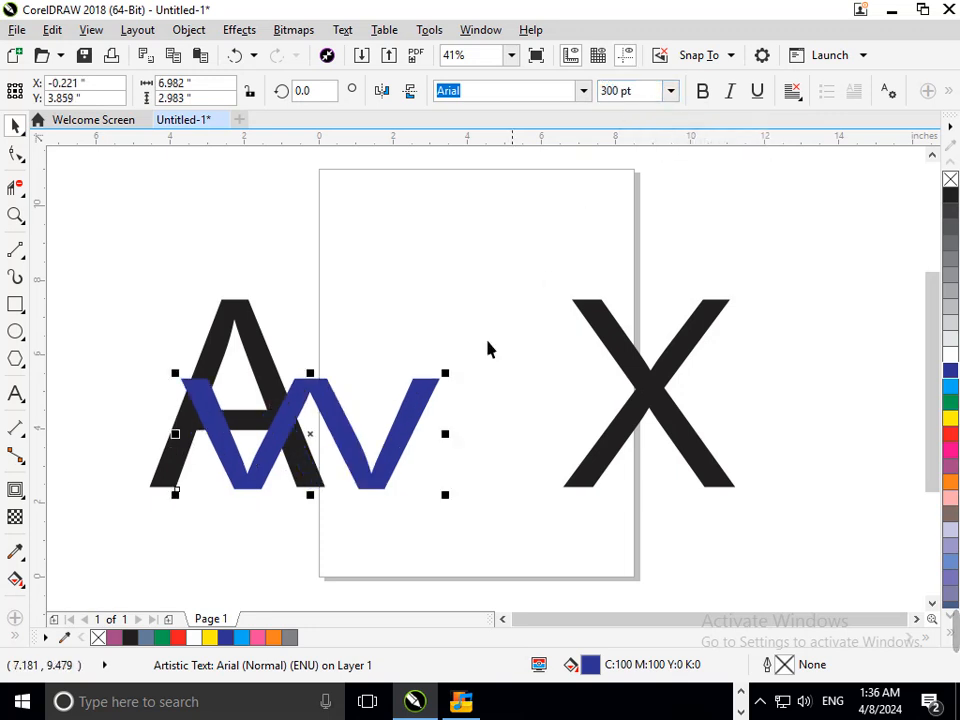
drag(452, 440, 385, 442)
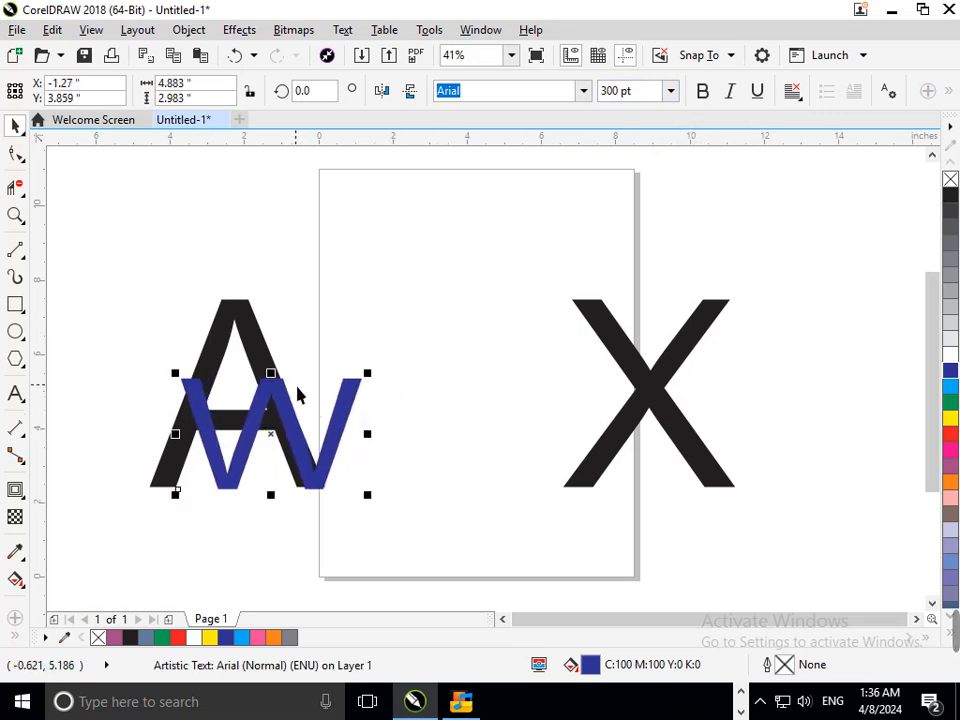
drag(279, 377, 316, 405)
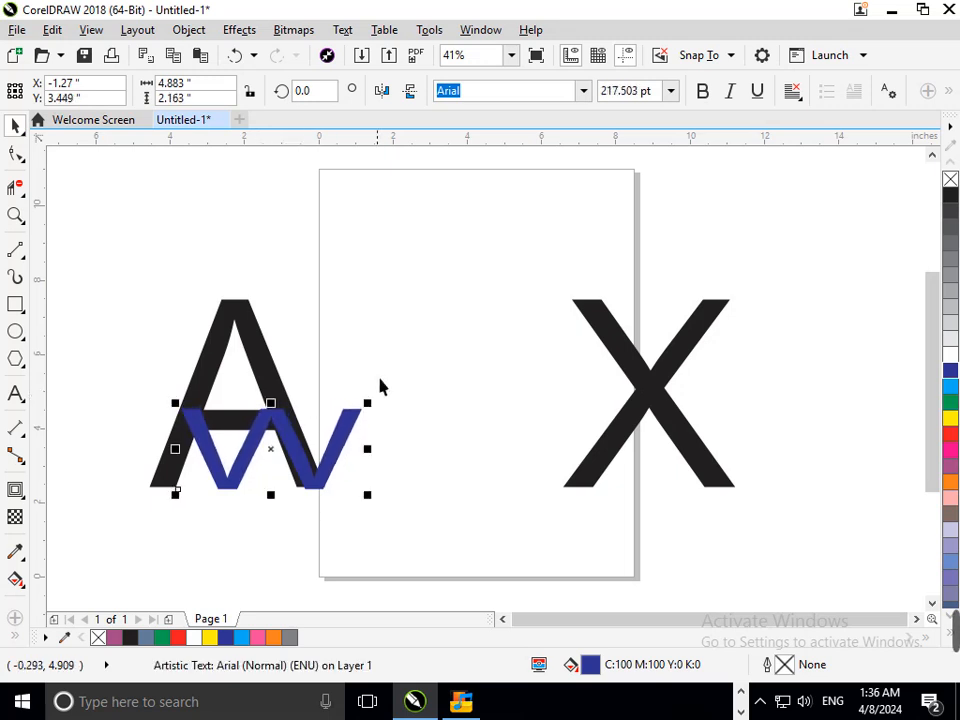
scroll(176, 405, up, 4)
scroll(363, 473, down, 5)
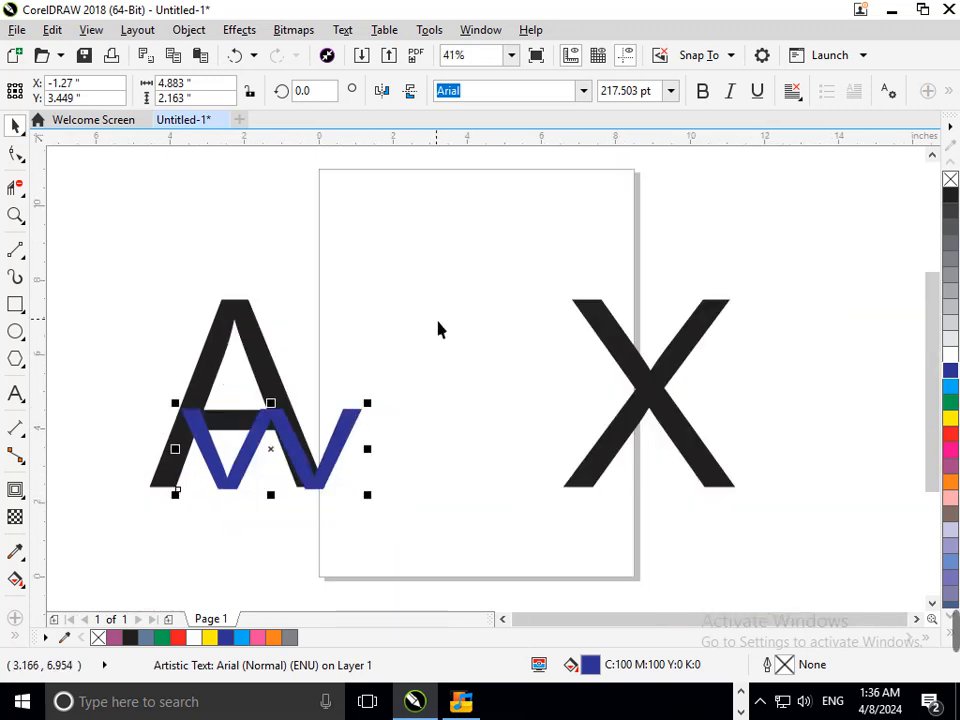
Step: Give the W a 25 px outline placed behind the fill and colour the outline the same blue as the letter
key(F12)
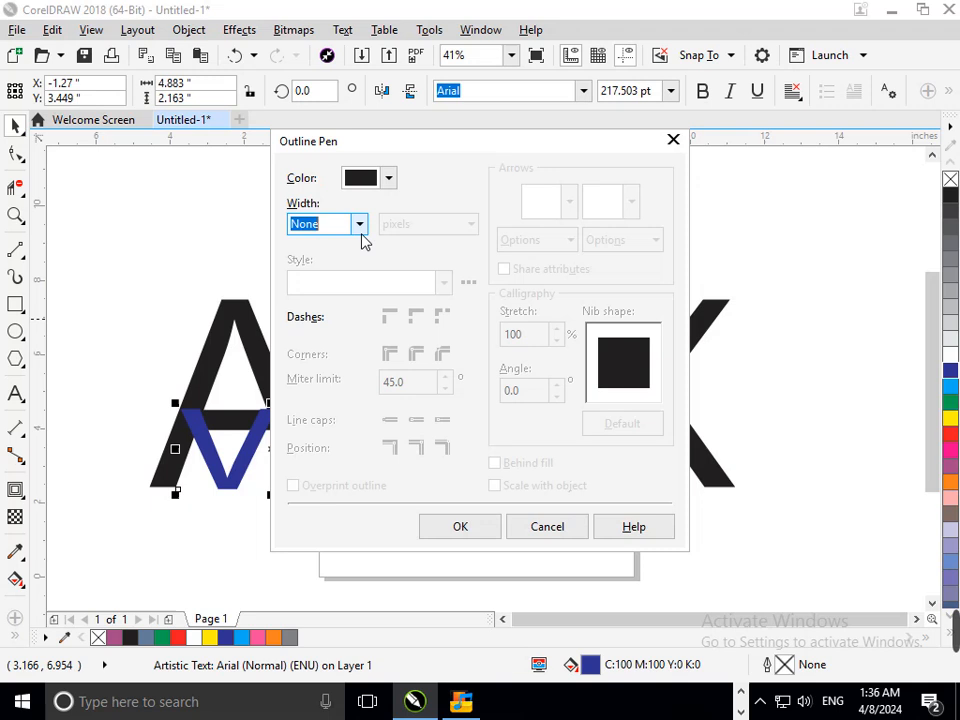
click(361, 224)
click(326, 399)
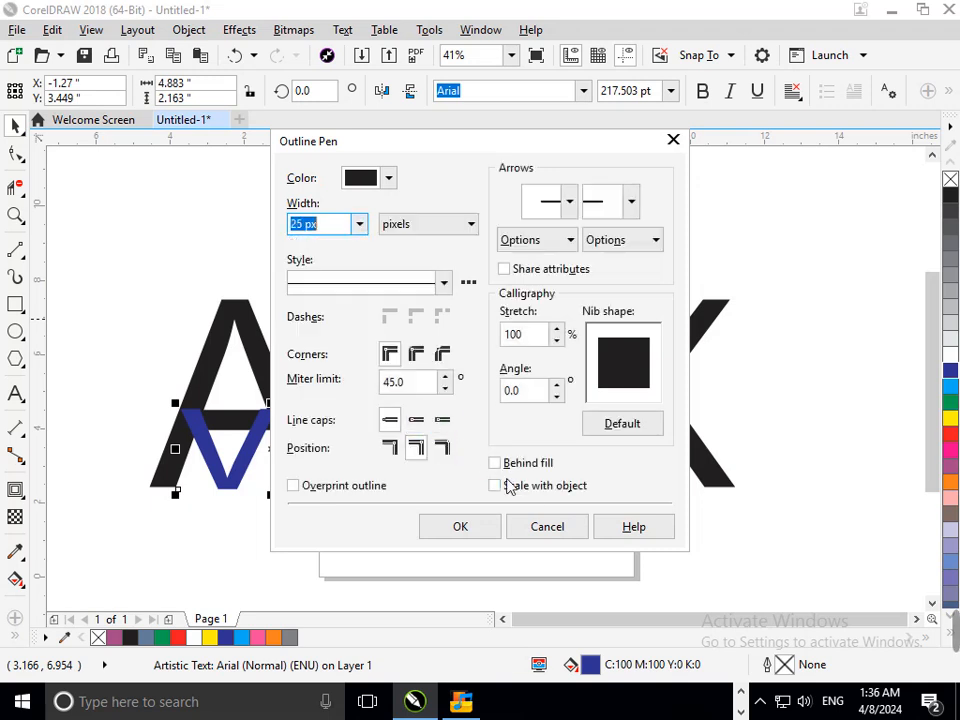
click(522, 465)
click(480, 528)
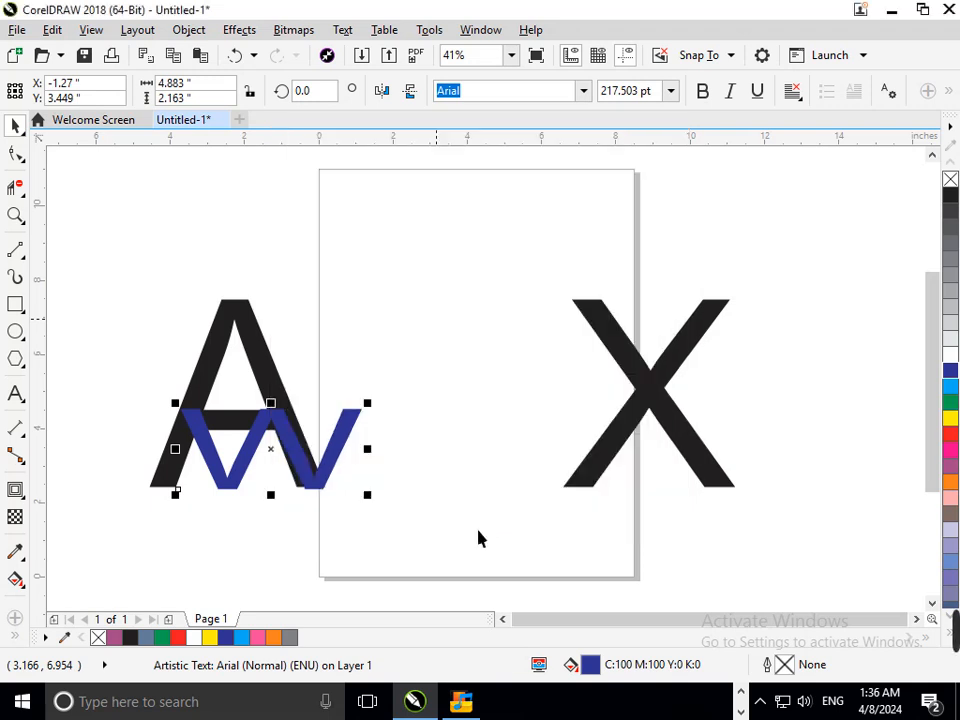
right_click(950, 371)
Step: Shift the W slightly right and down to line its top up with the A's crossbar
scroll(176, 426, up, 5)
drag(263, 389, 281, 414)
scroll(340, 415, down, 5)
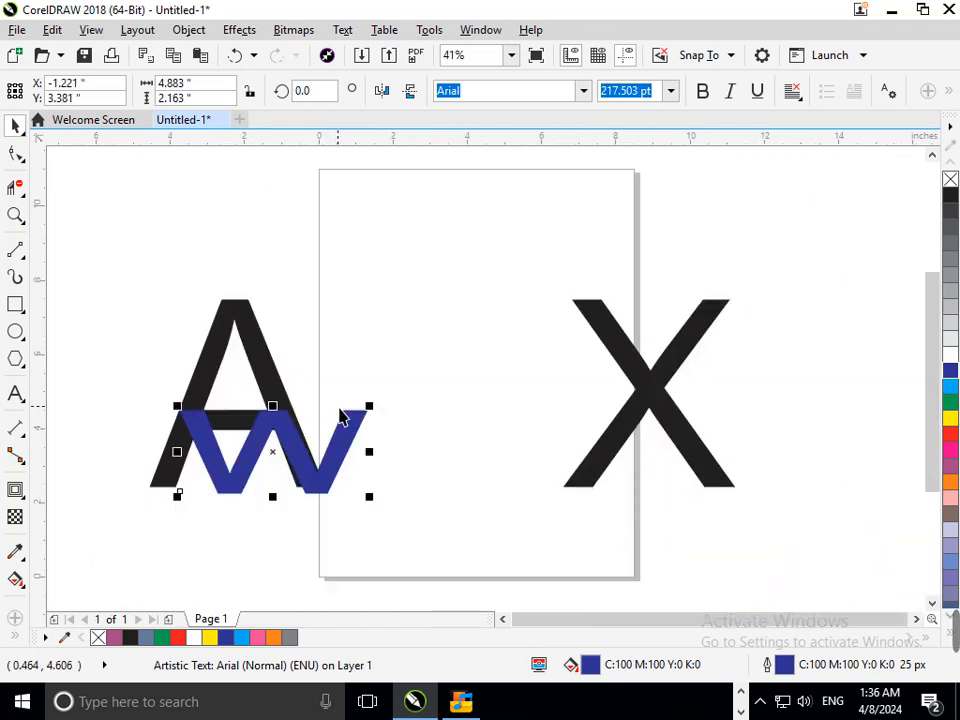
click(99, 380)
Step: Draw a horizontal line about 3.75 inches long across the A, just above the W's top edge
click(15, 252)
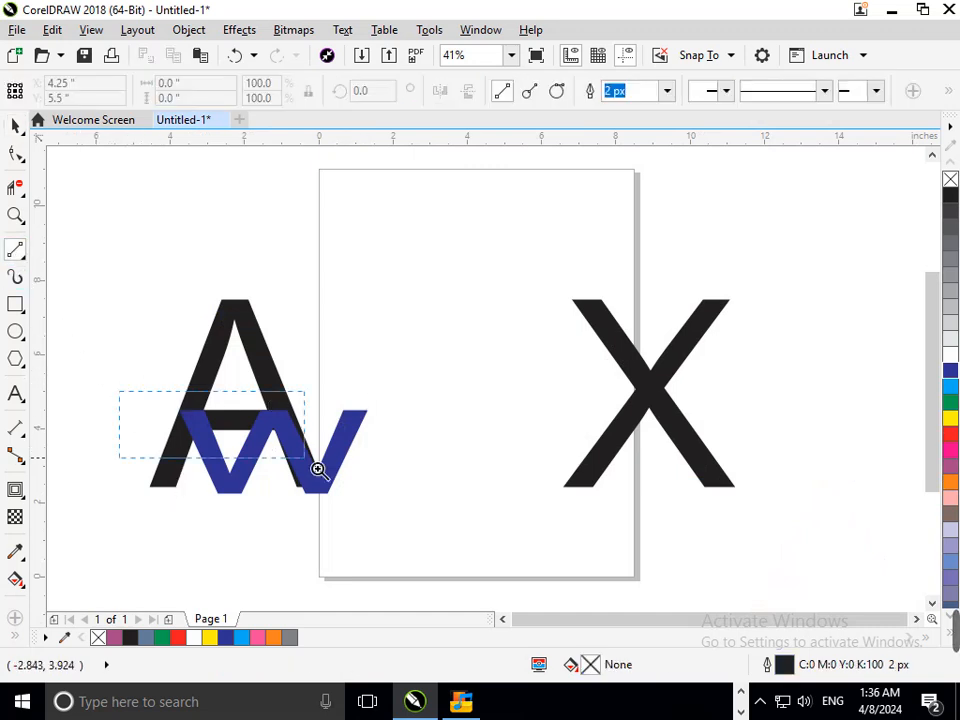
scroll(144, 407, up, 4)
mouse_move(262, 312)
mouse_down()
mouse_move(722, 347)
mouse_move(876, 319)
mouse_move(869, 312)
mouse_up()
scroll(397, 367, down, 4)
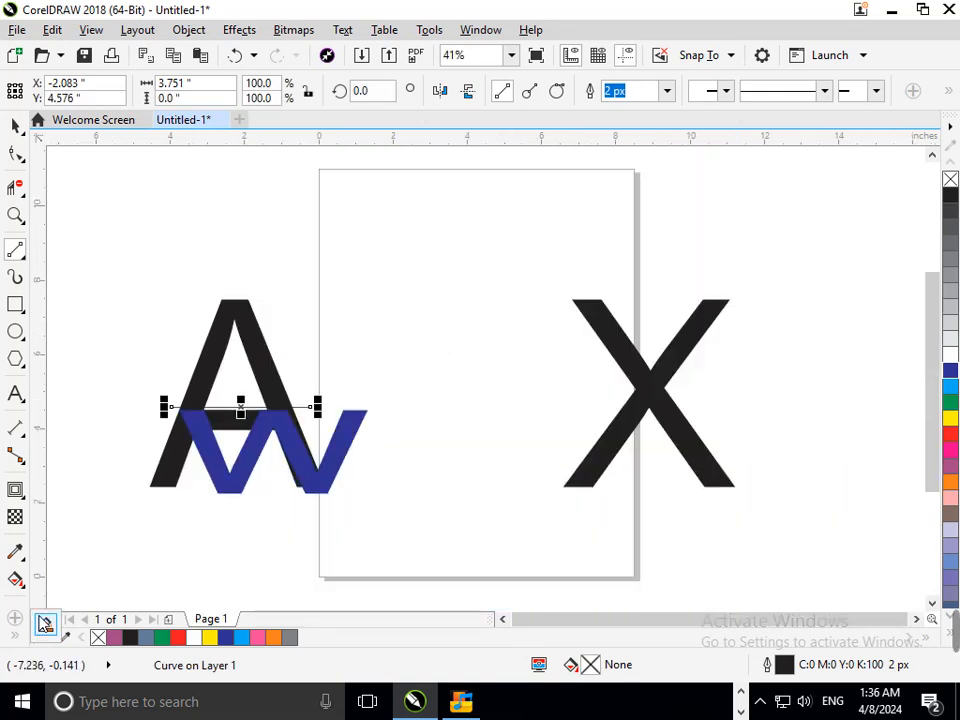
Step: Smart-fill the part of the A above the line with blue-gray, undoing the extra fill on its lower left leg
click(16, 638)
click(229, 365)
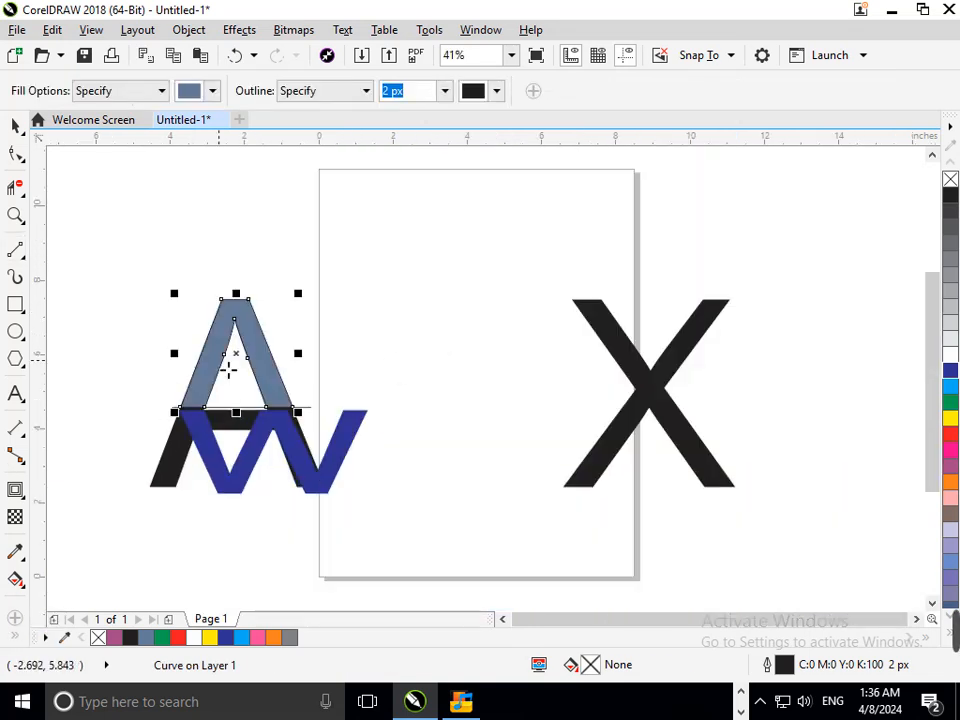
click(178, 476)
key(ctrl+z)
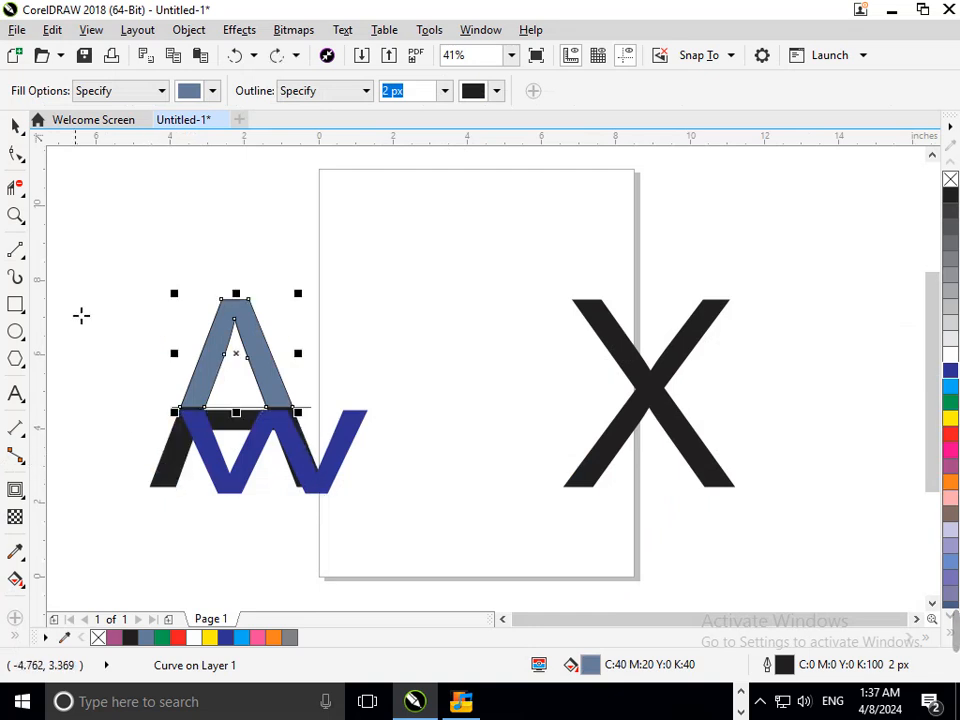
Step: Duplicate the horizontal line about 0.26 inches lower, across the upper part of the W
click(15, 125)
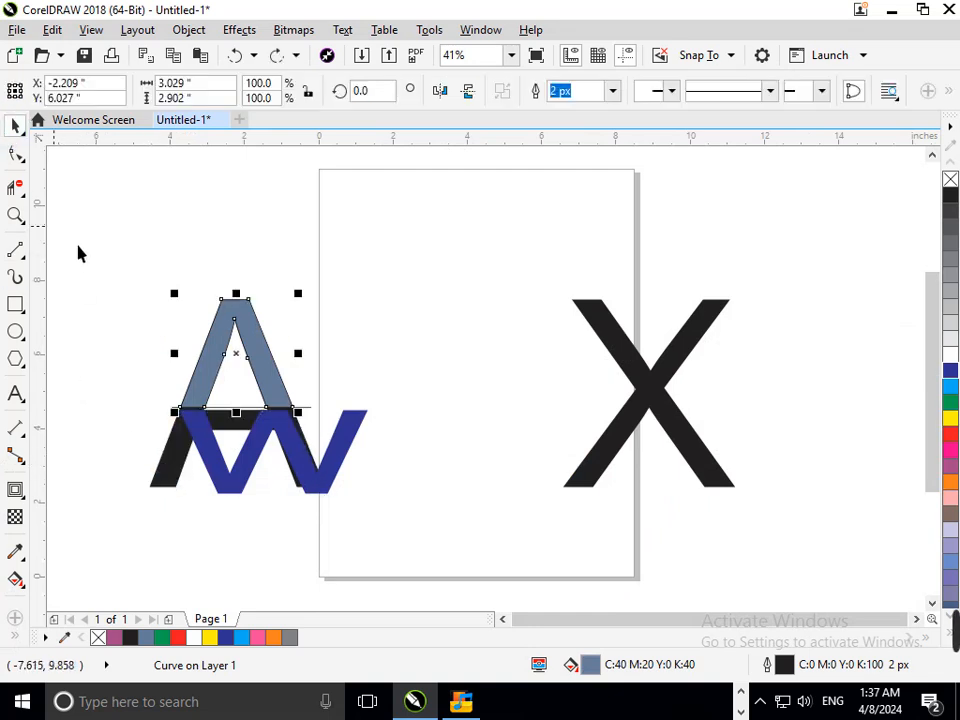
click(82, 284)
key(F2)
drag(122, 381, 500, 499)
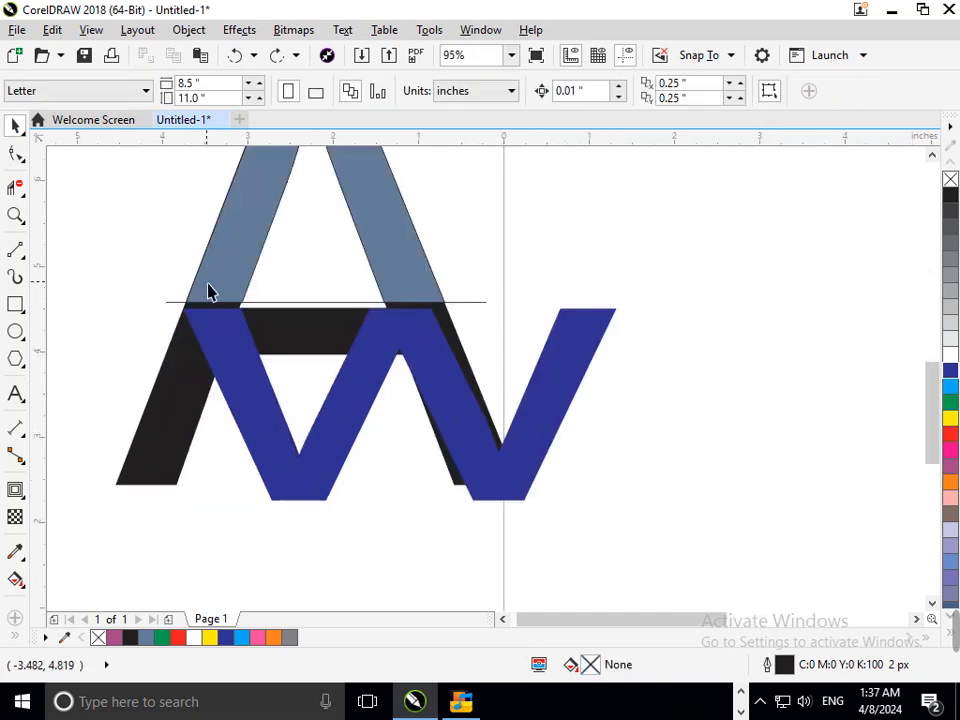
drag(168, 303, 166, 324)
right_click(166, 324)
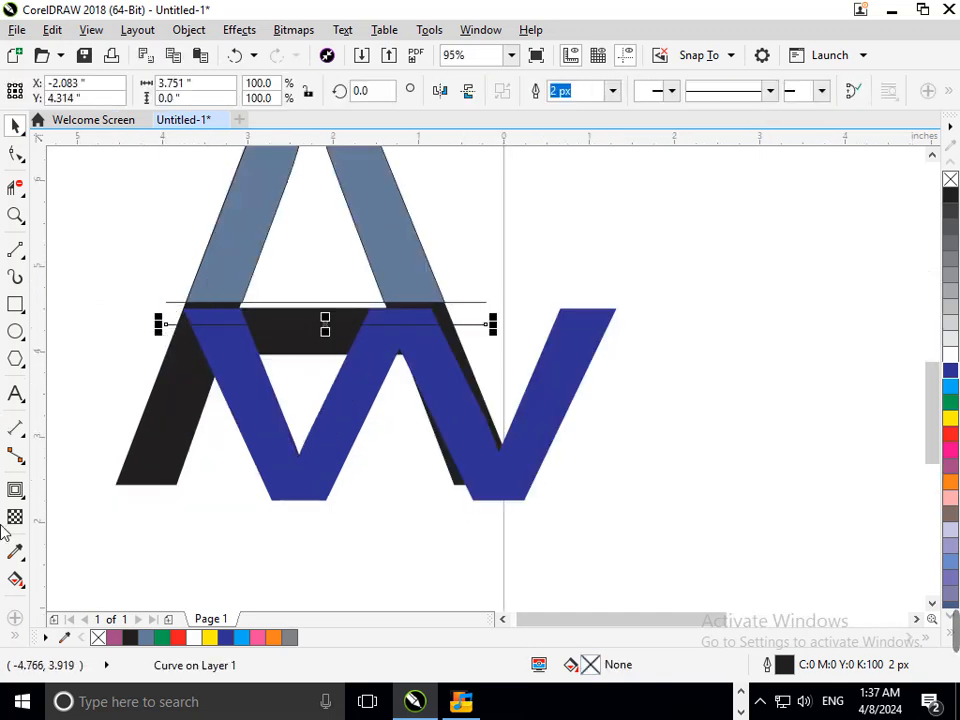
Step: Smart-fill the A's lower left leg below the second line with blue-gray
click(16, 638)
click(44, 625)
click(182, 434)
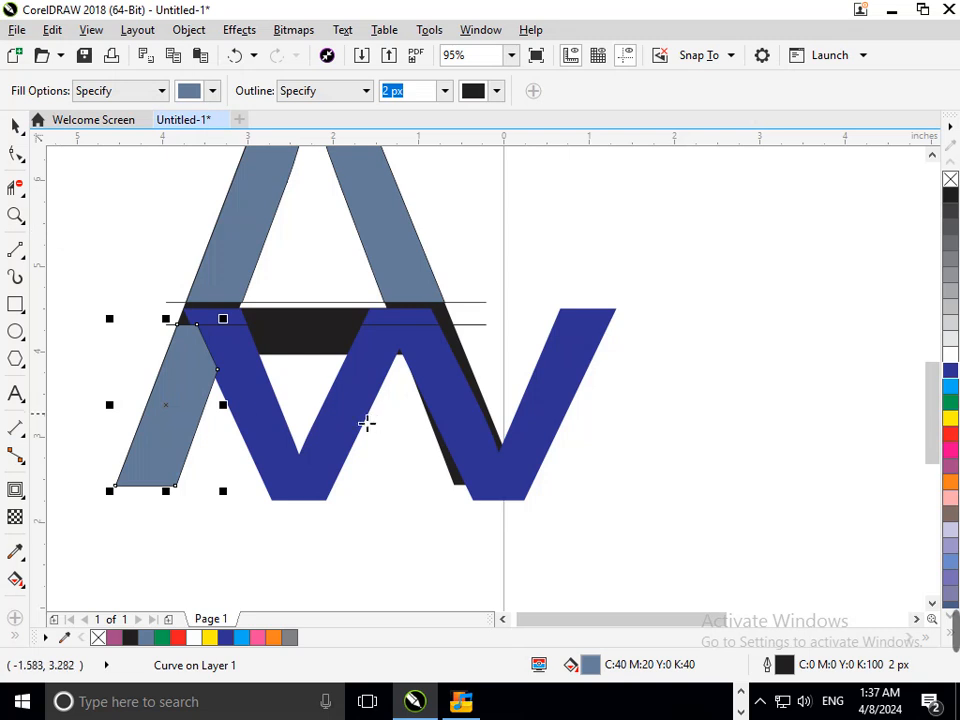
click(15, 124)
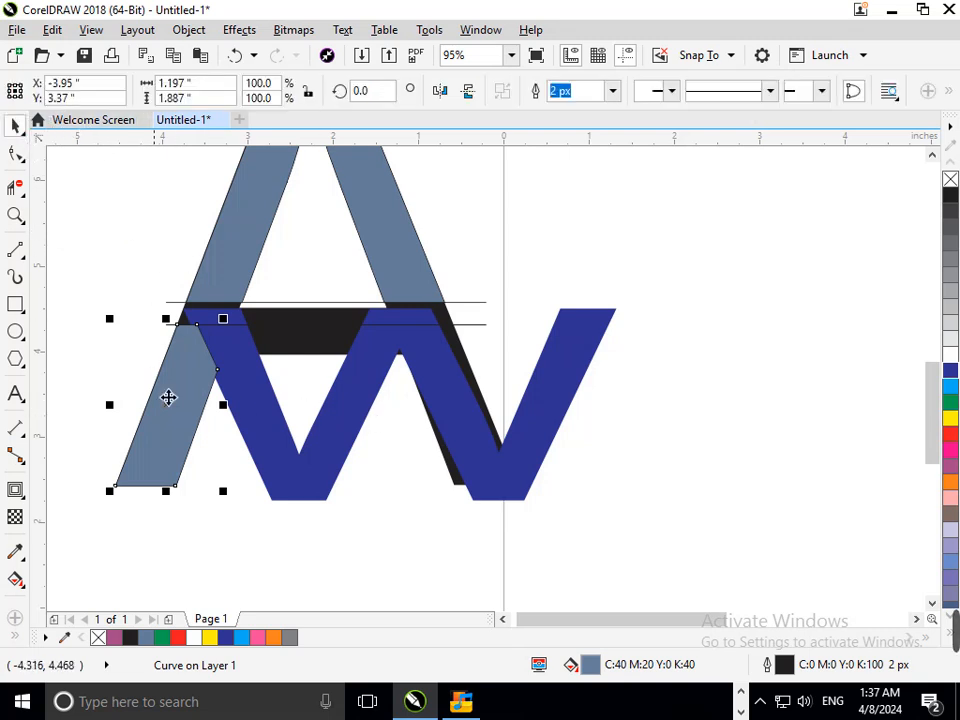
Step: Delete the original black A and both horizontal guide lines
click(85, 302)
drag(182, 321, 66, 312)
key(Delete)
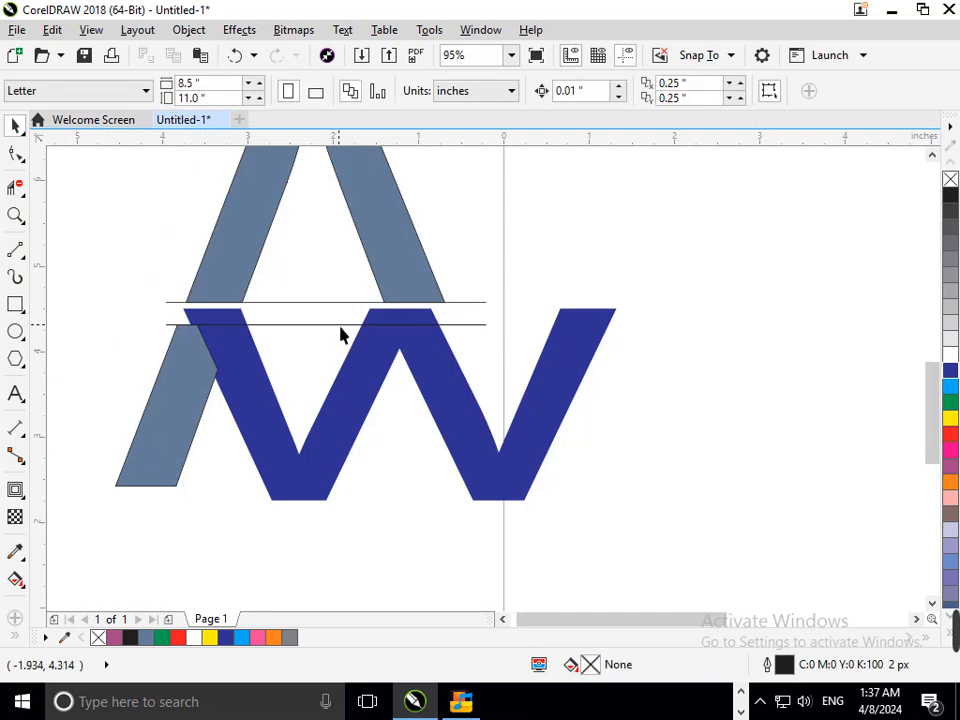
drag(324, 325, 249, 313)
key(Delete)
drag(353, 302, 264, 291)
key(Delete)
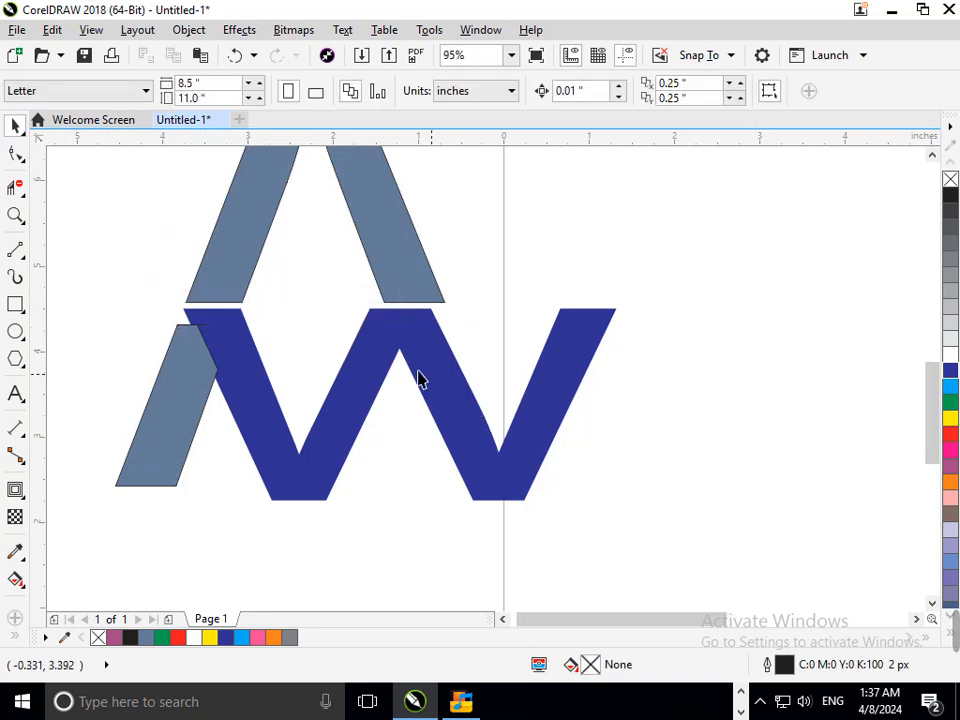
Step: Bring the blue W in front of the blue-gray lower left leg of the A
key(shift+F4)
drag(158, 392, 250, 460)
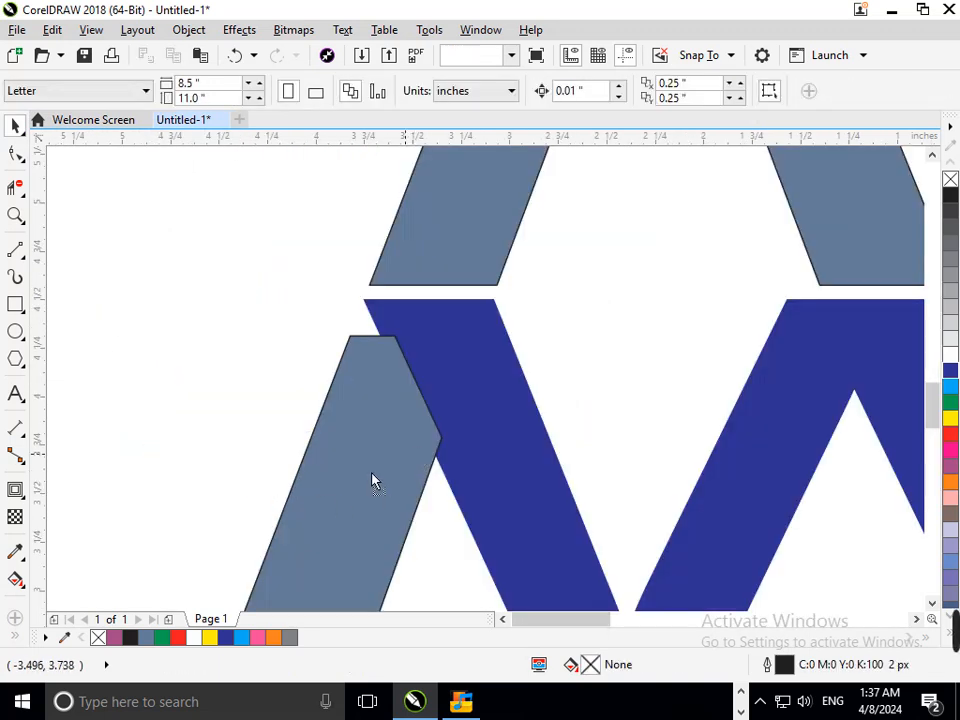
drag(377, 472, 364, 474)
key(ctrl+z)
drag(502, 487, 471, 527)
key(ctrl+z)
key(ctrl+z)
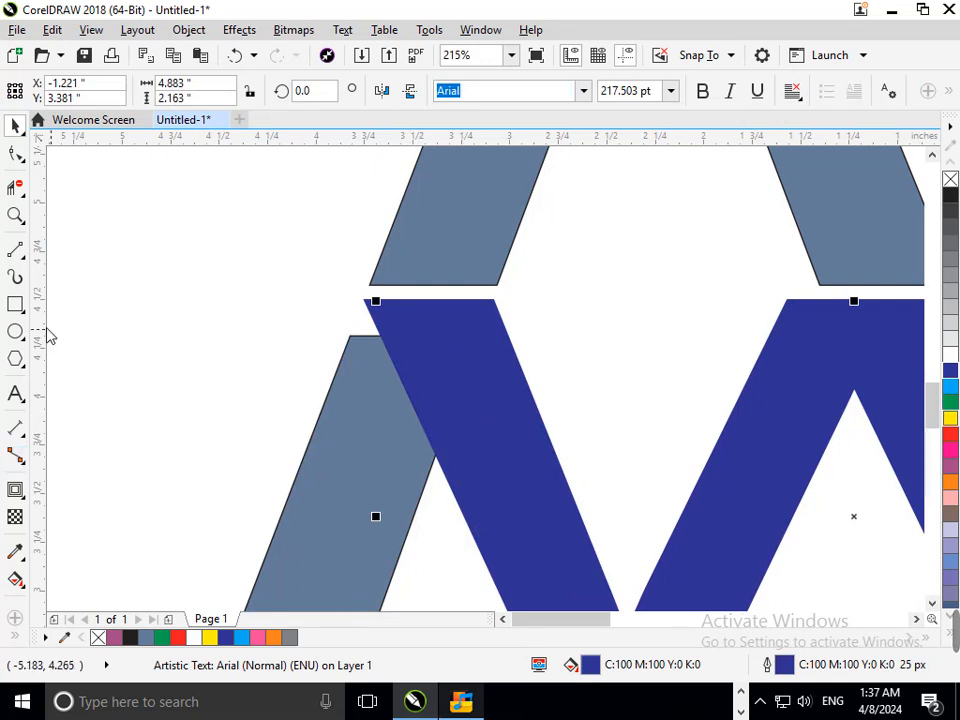
Step: Apply a single-step outward contour around the blue W with an offset of 0.163 inches
click(24, 195)
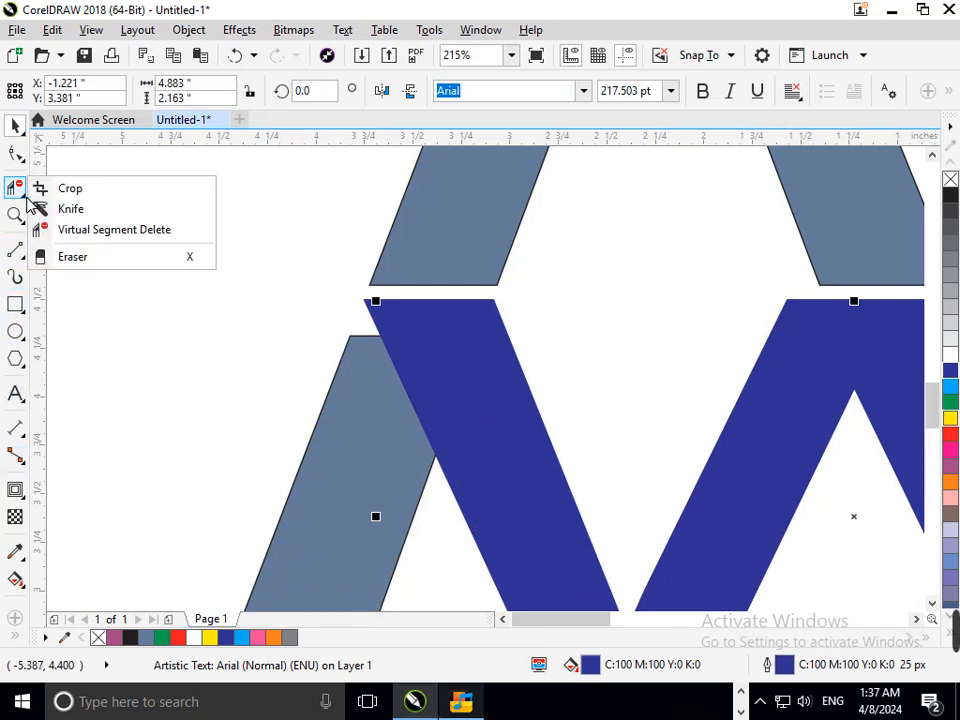
click(21, 492)
click(41, 511)
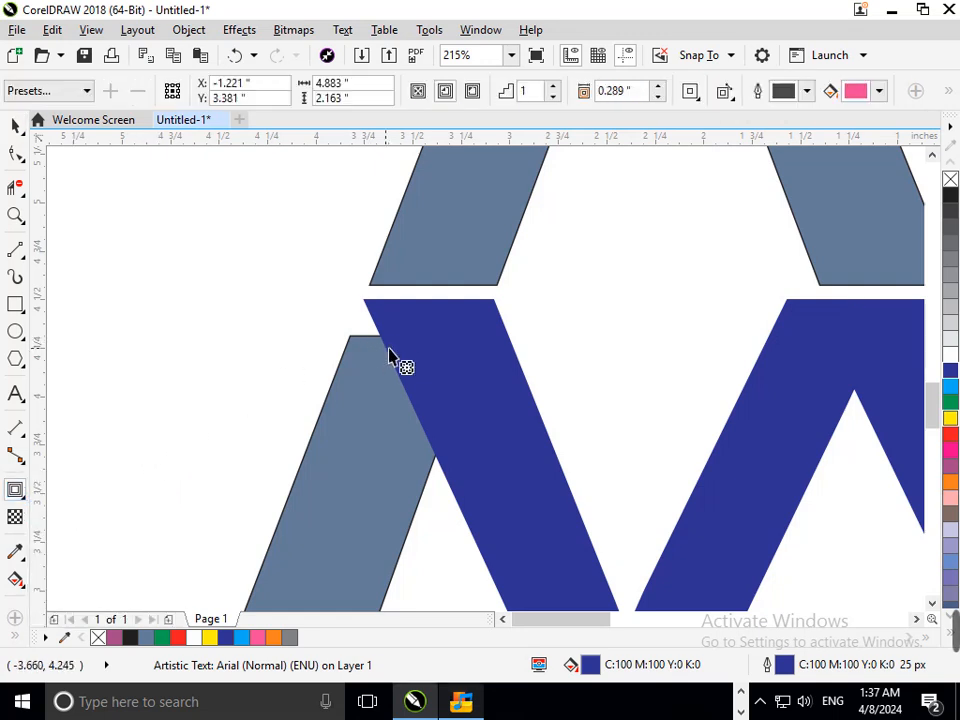
drag(398, 347, 361, 495)
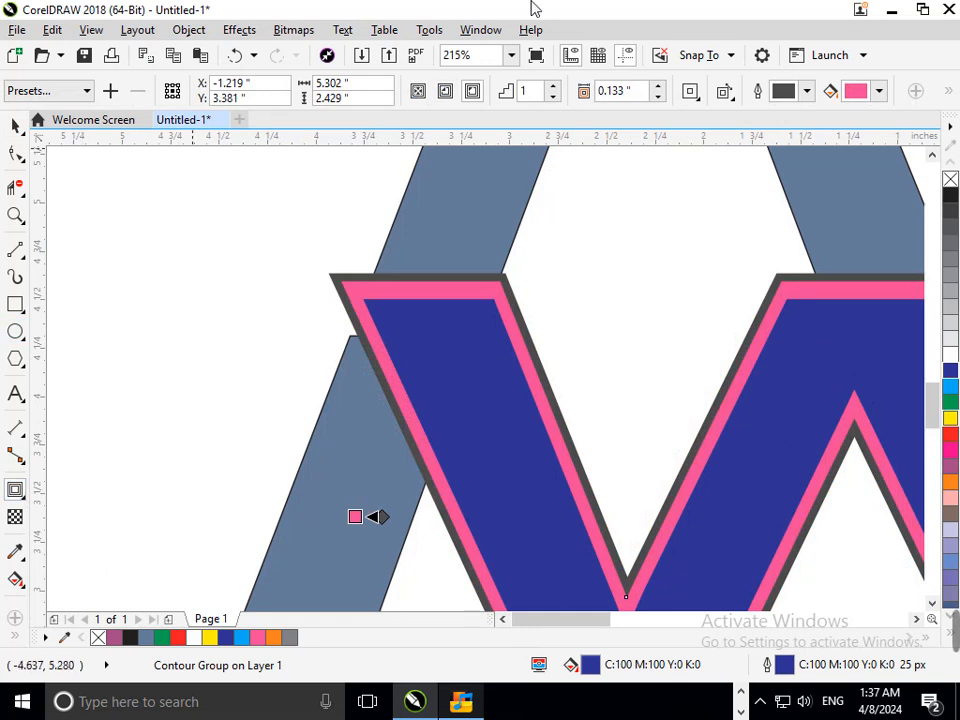
click(659, 87)
click(659, 87)
click(659, 87)
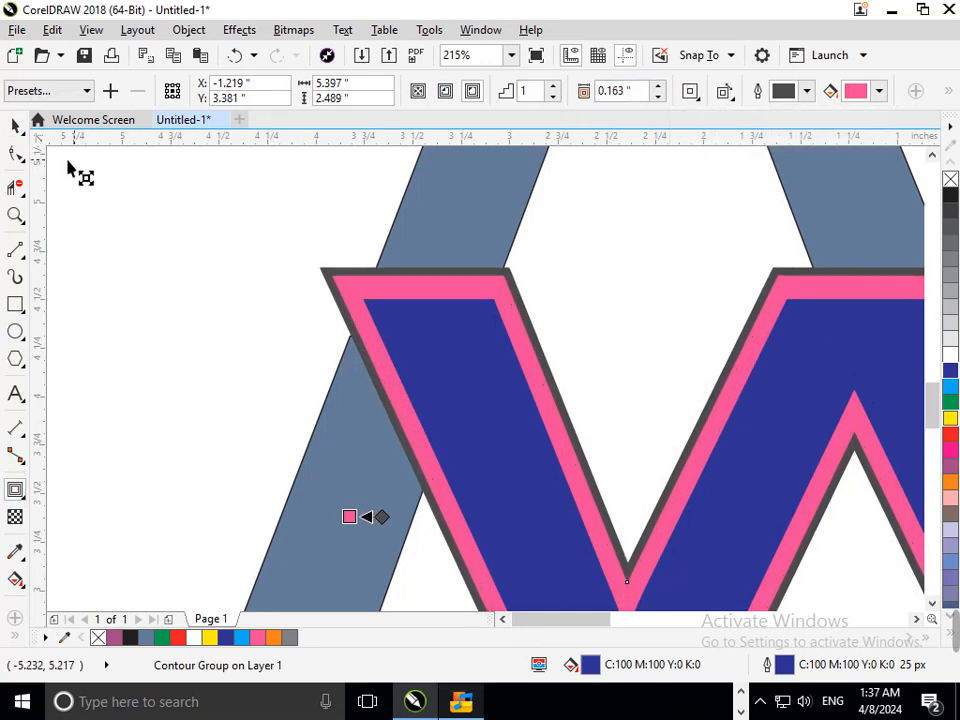
click(15, 126)
key(Escape)
click(390, 356)
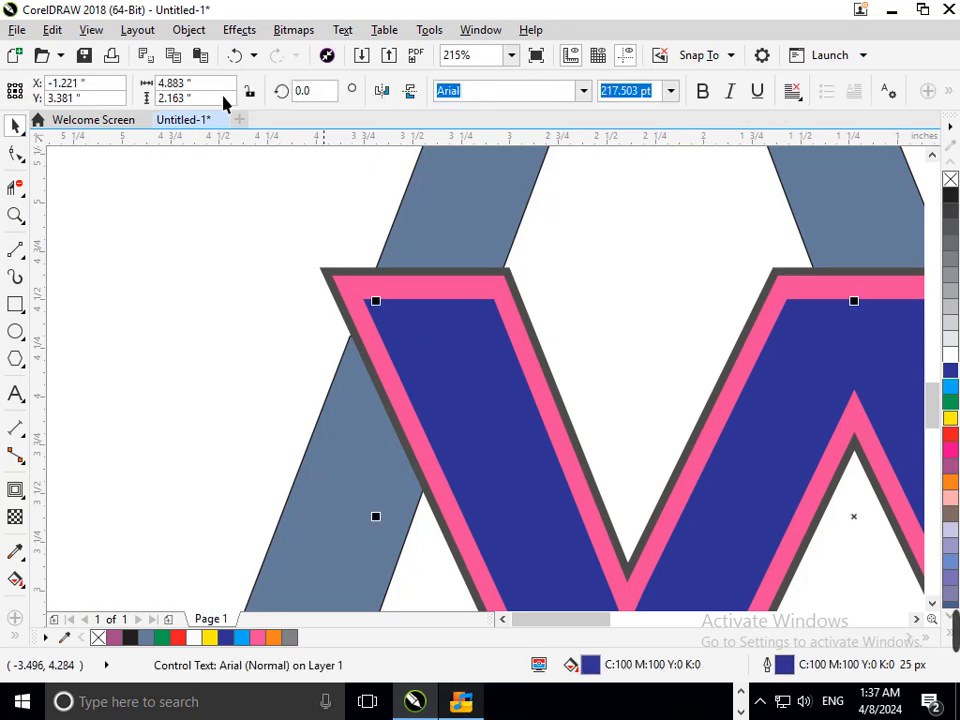
click(189, 30)
click(141, 350)
drag(541, 511, 368, 481)
key(ctrl+z)
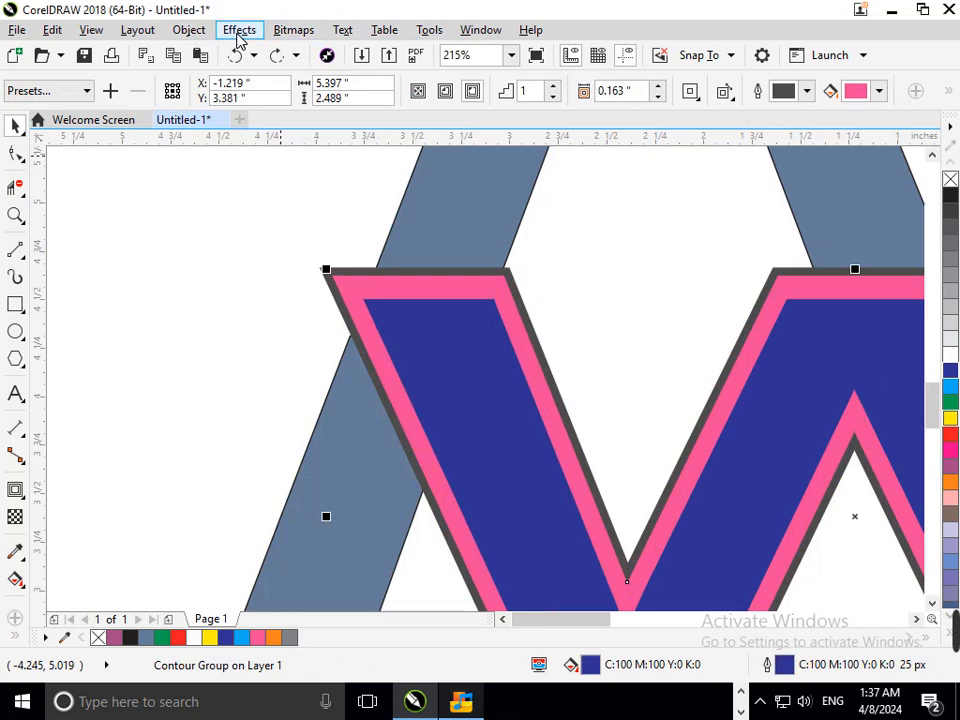
Step: Break the contour group apart so the pink outline shape is separate from the W
click(189, 30)
click(289, 358)
key(Escape)
drag(428, 461, 330, 463)
key(ctrl+z)
Step: Trim the A's lower left leg with the pink contour shape and delete the contour shape
shift+click(384, 483)
click(571, 91)
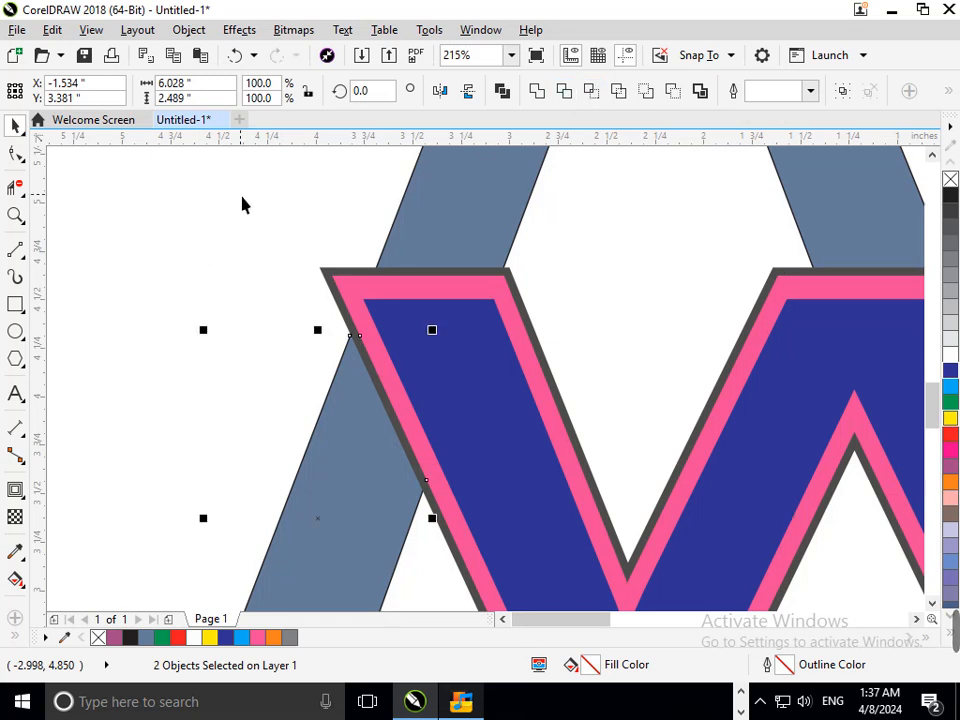
click(242, 200)
click(365, 350)
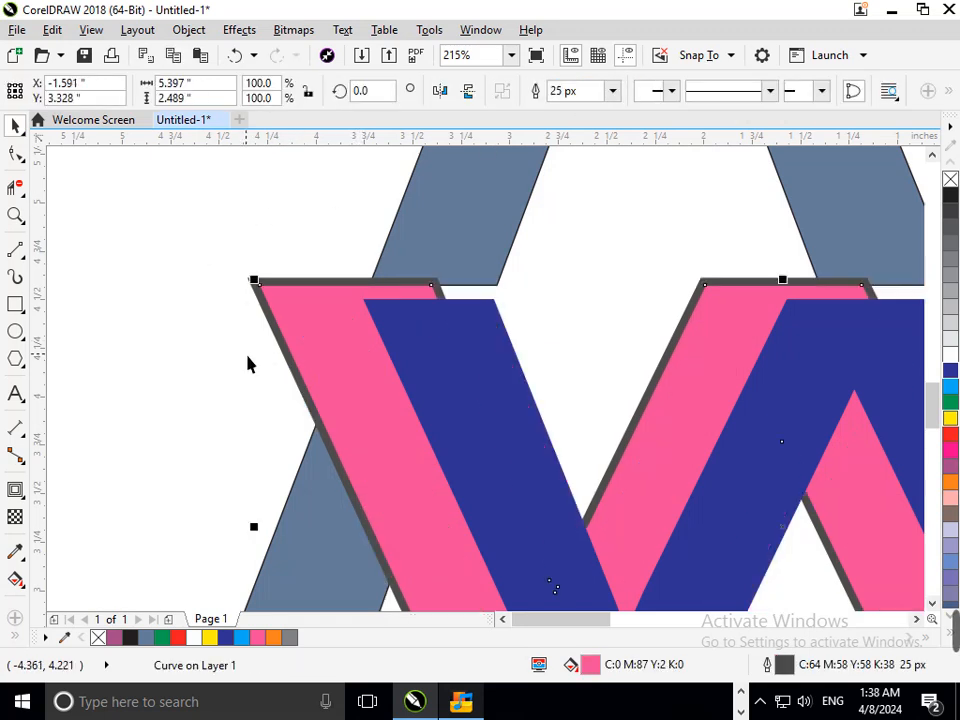
key(Delete)
Step: Draw a rectangle about 5.08 inches wide over the W's top edge and reduce its height to about 0.15 inches
key(shift+F4)
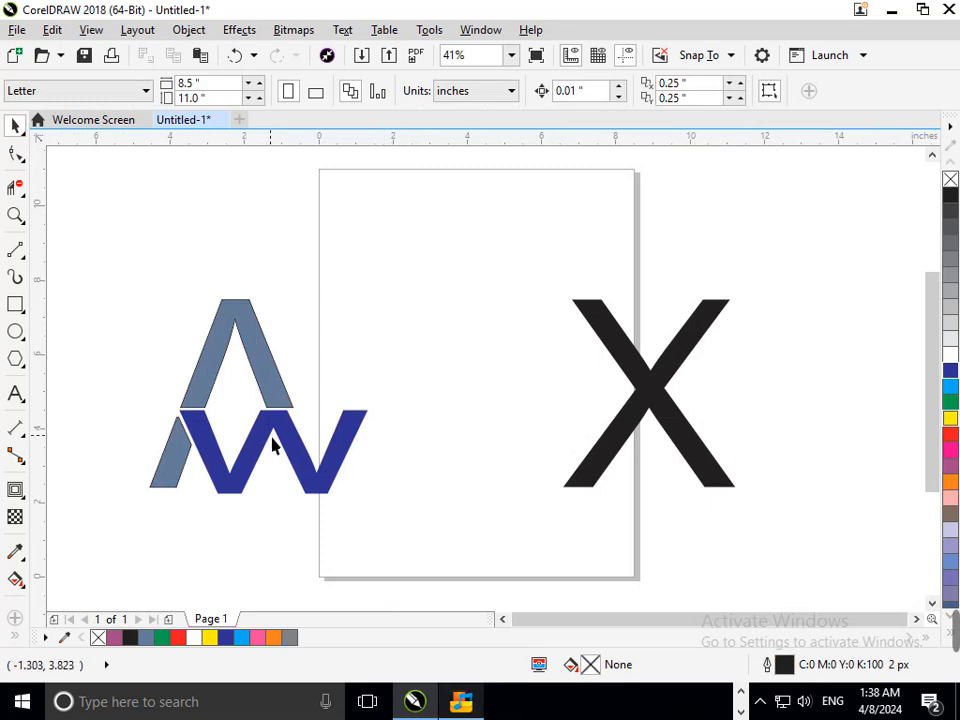
scroll(145, 432, up, 3)
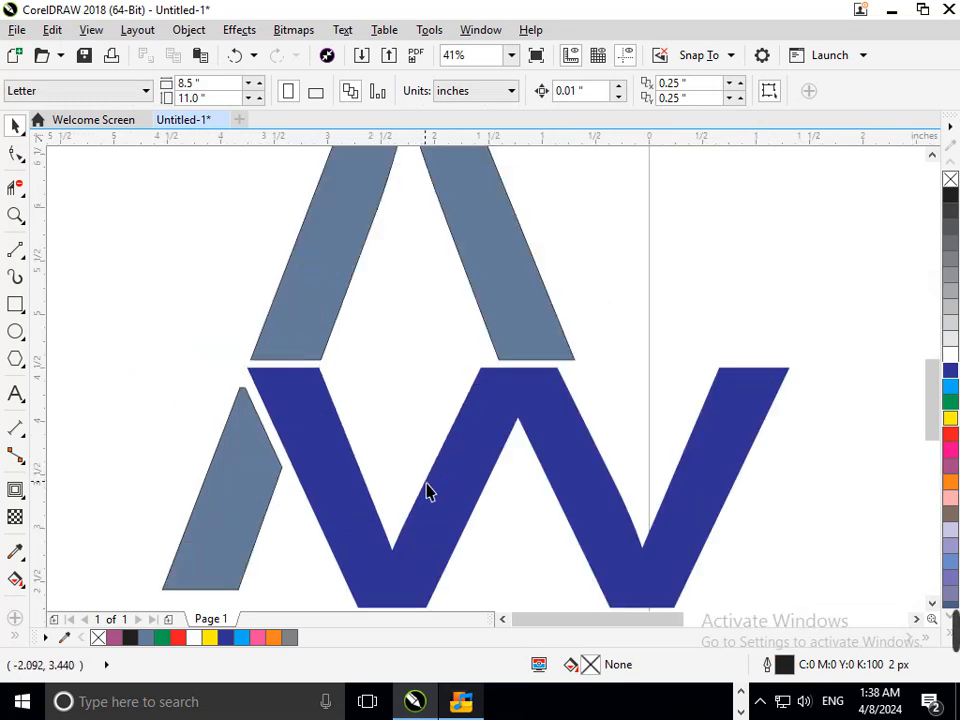
click(14, 306)
mouse_move(184, 324)
mouse_down()
mouse_move(510, 381)
mouse_move(727, 381)
mouse_up()
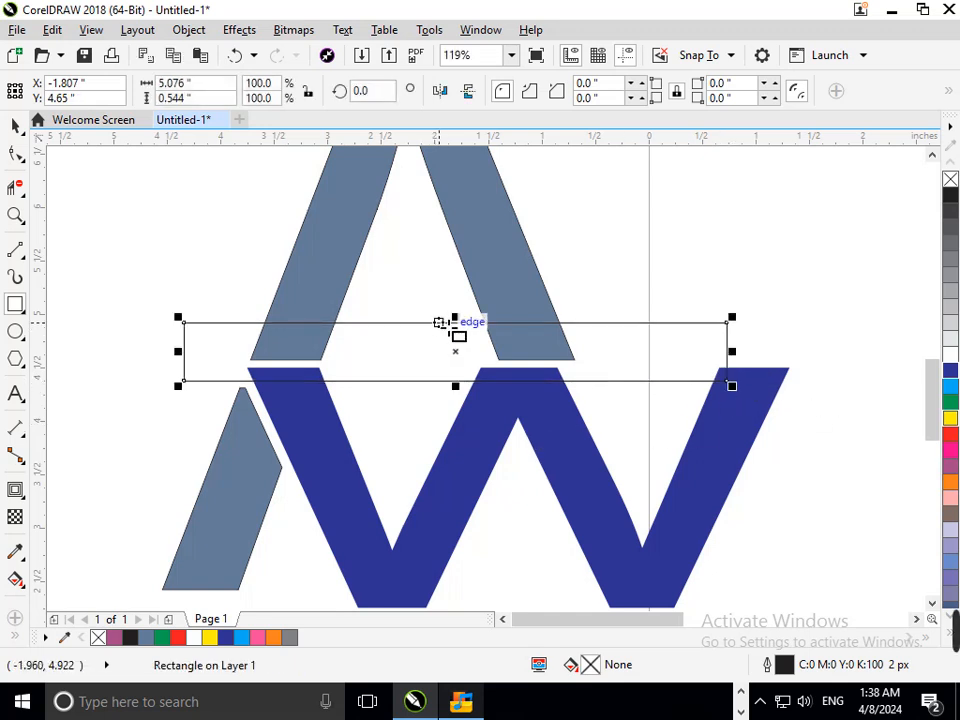
drag(461, 323, 476, 366)
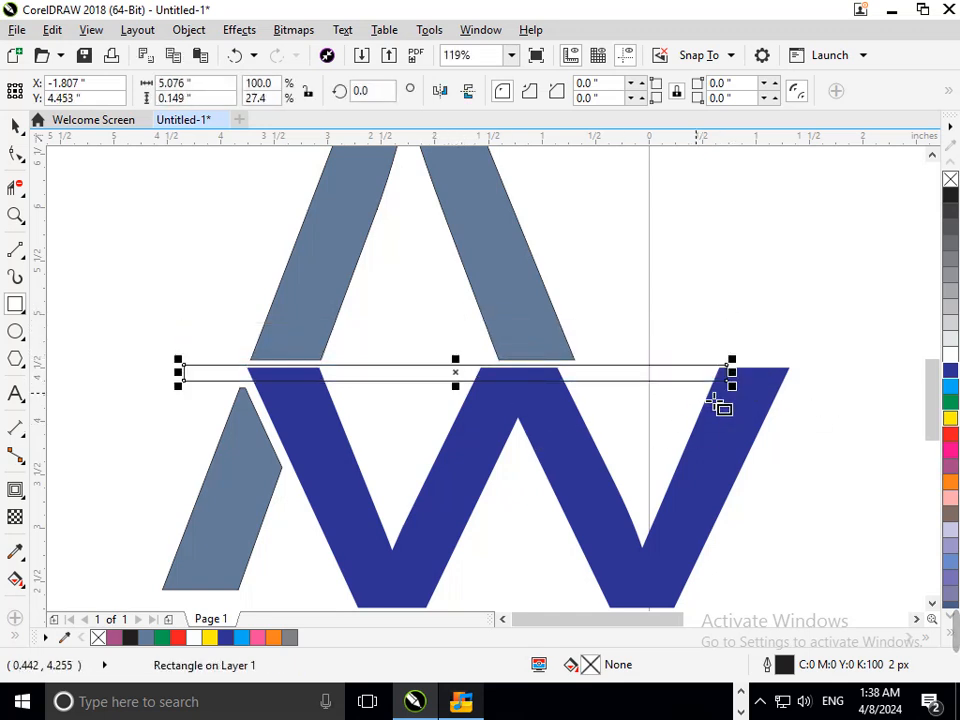
Step: Resize the rectangle to about 5.65 inches wide so it spans the whole W, and fill it with white
drag(732, 372, 658, 374)
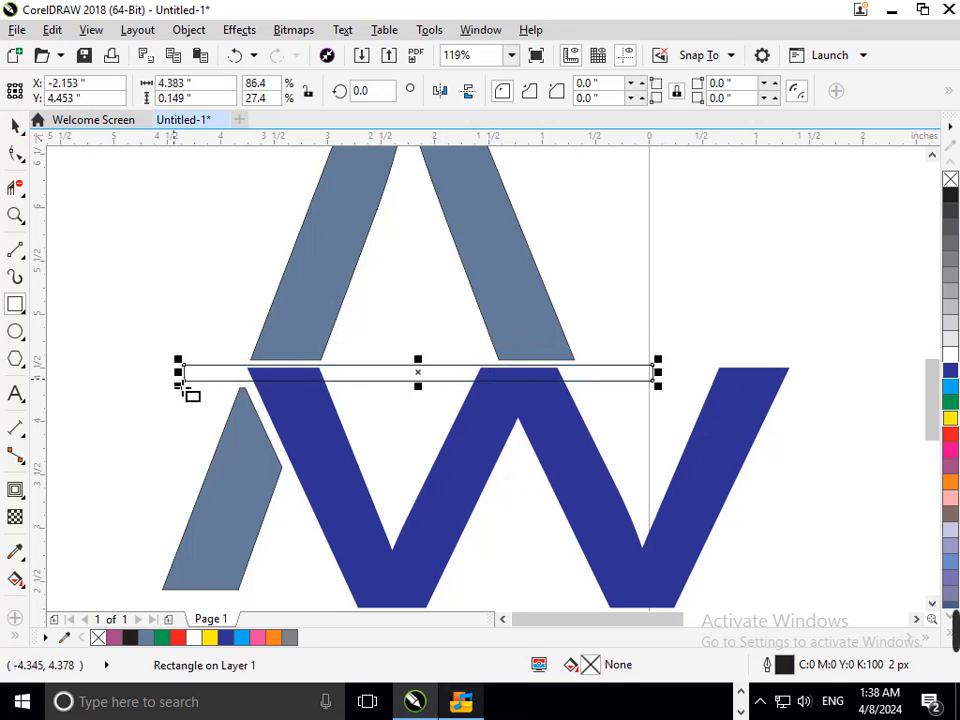
drag(181, 383, 219, 386)
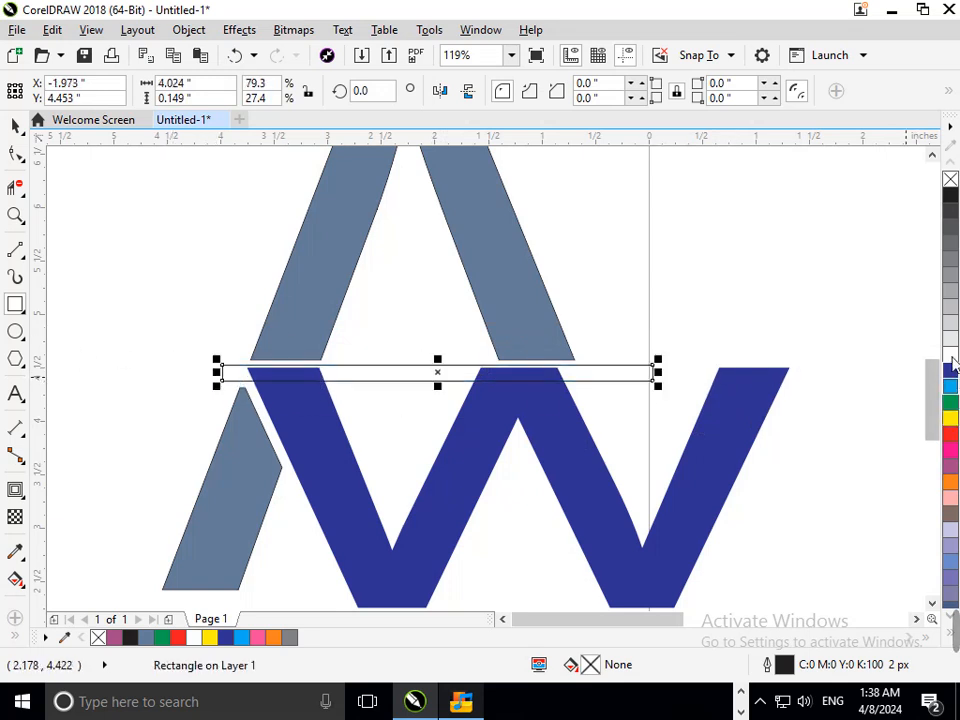
drag(673, 386, 852, 381)
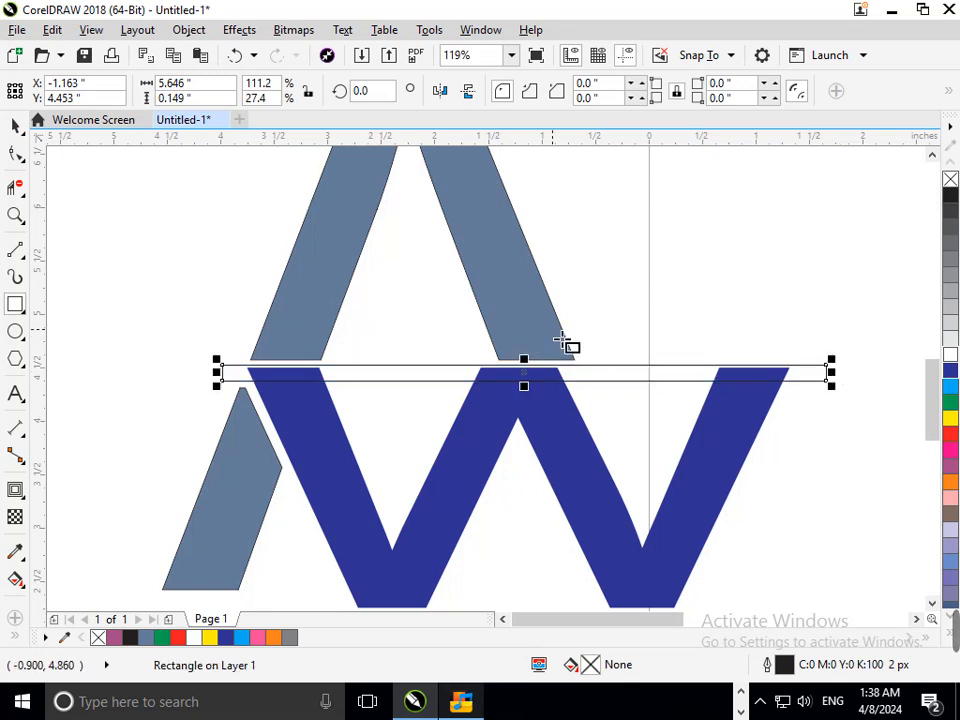
click(951, 360)
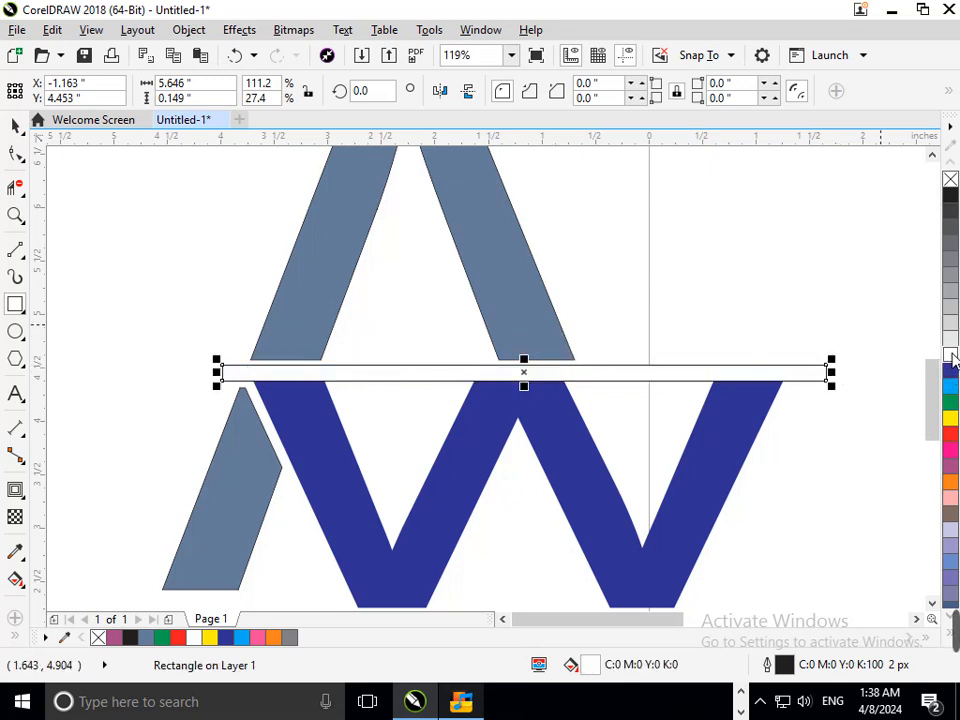
Step: Try to trim the upper part of the A with the white rectangle
key(space)
click(207, 346)
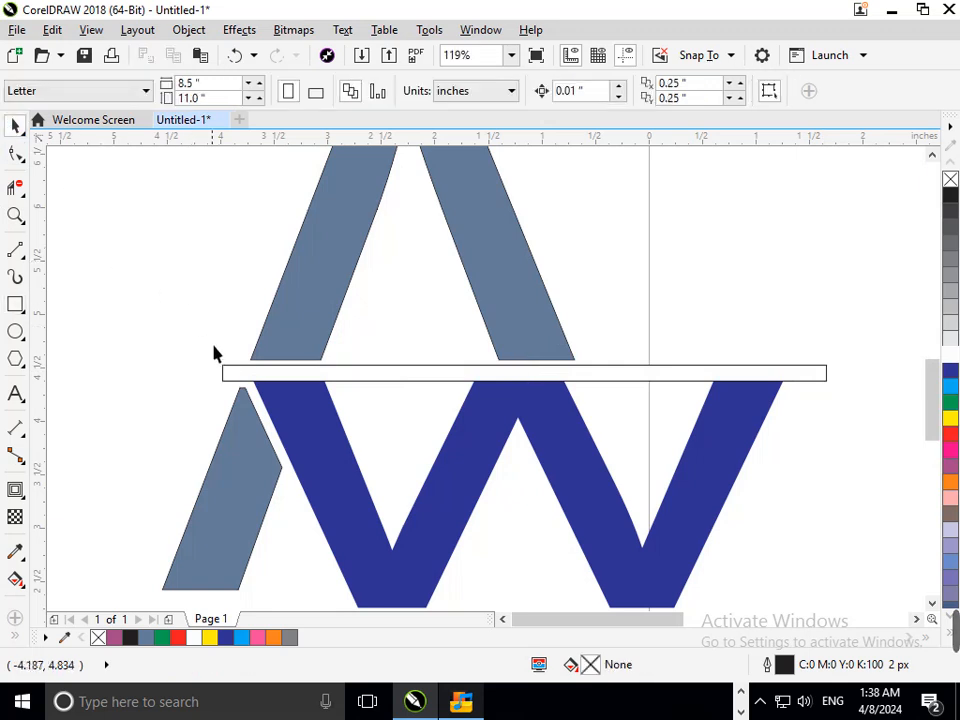
click(235, 376)
shift+click(292, 300)
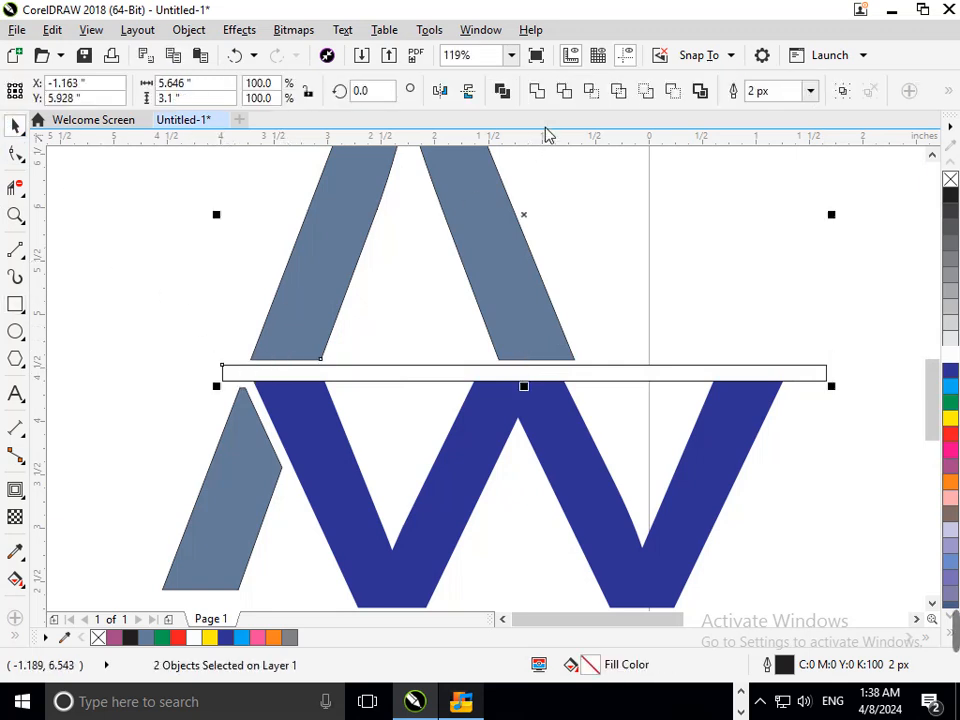
click(570, 97)
click(630, 198)
drag(632, 372, 422, 327)
key(Delete)
key(ctrl+z)
key(ctrl+z)
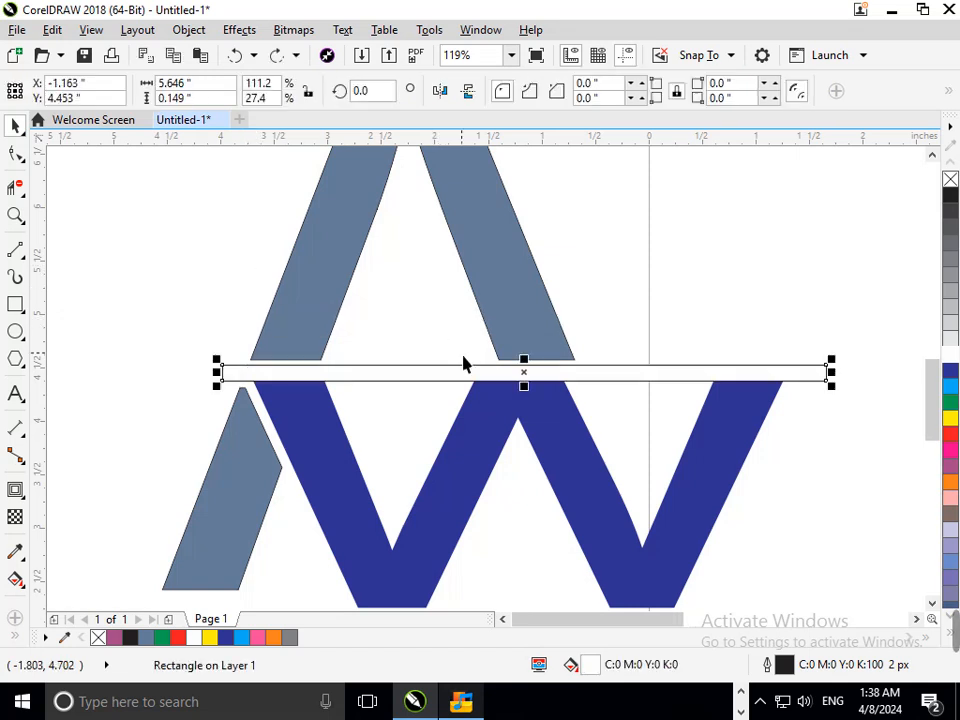
Step: Try to trim the A's lower left leg with the white rectangle
shift+click(245, 490)
click(560, 92)
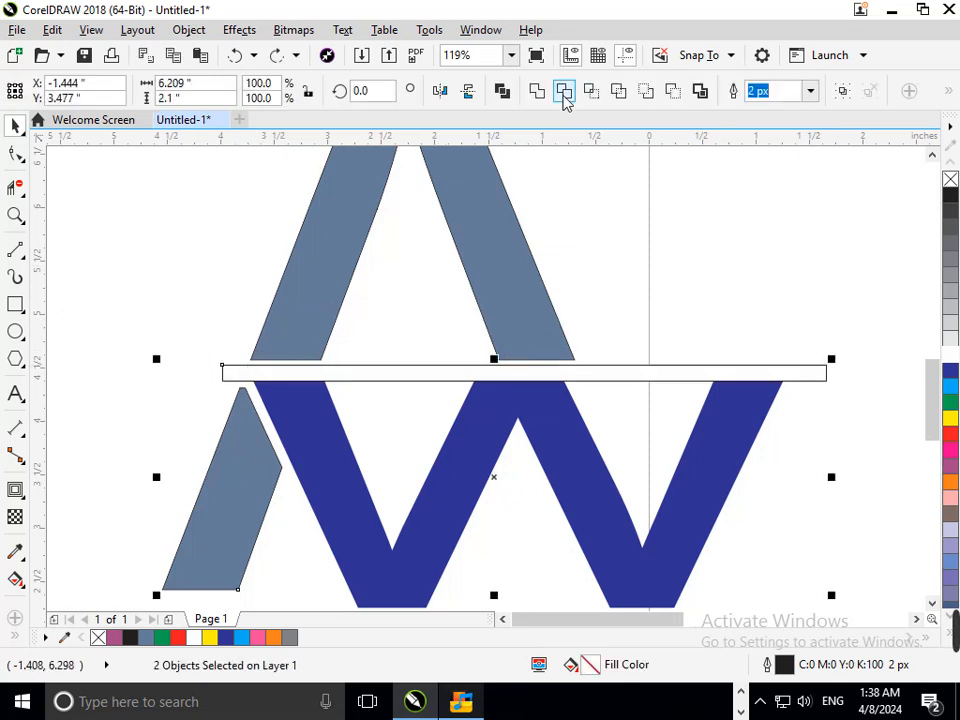
click(598, 240)
drag(637, 372, 388, 316)
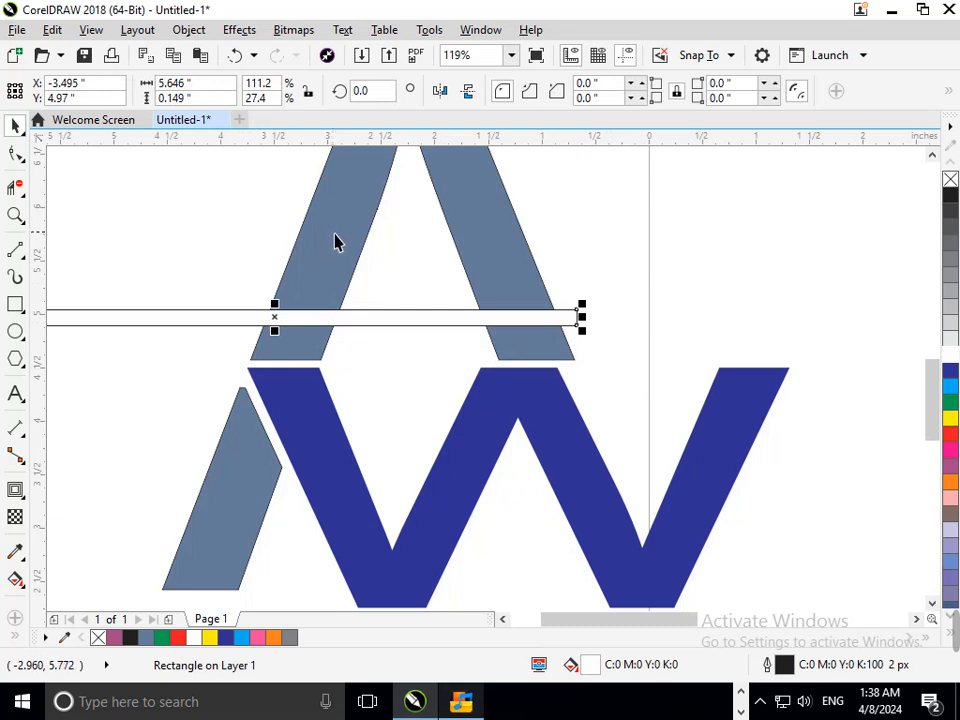
key(ctrl+z)
Step: Trim the top of the blue W with the white rectangle and delete the rectangle
shift+click(351, 516)
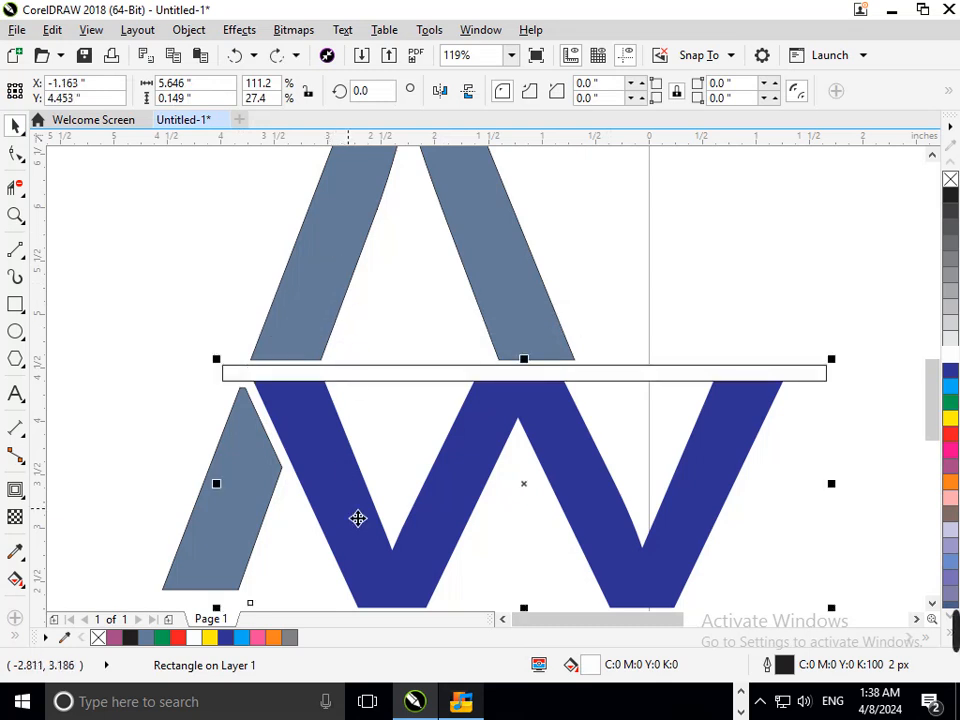
click(564, 91)
click(643, 422)
key(Tab)
key(Delete)
Step: Create a vertically mirrored copy of the blue W directly above the original, with their open ends meeting to form two diamonds
scroll(428, 316, down, 3)
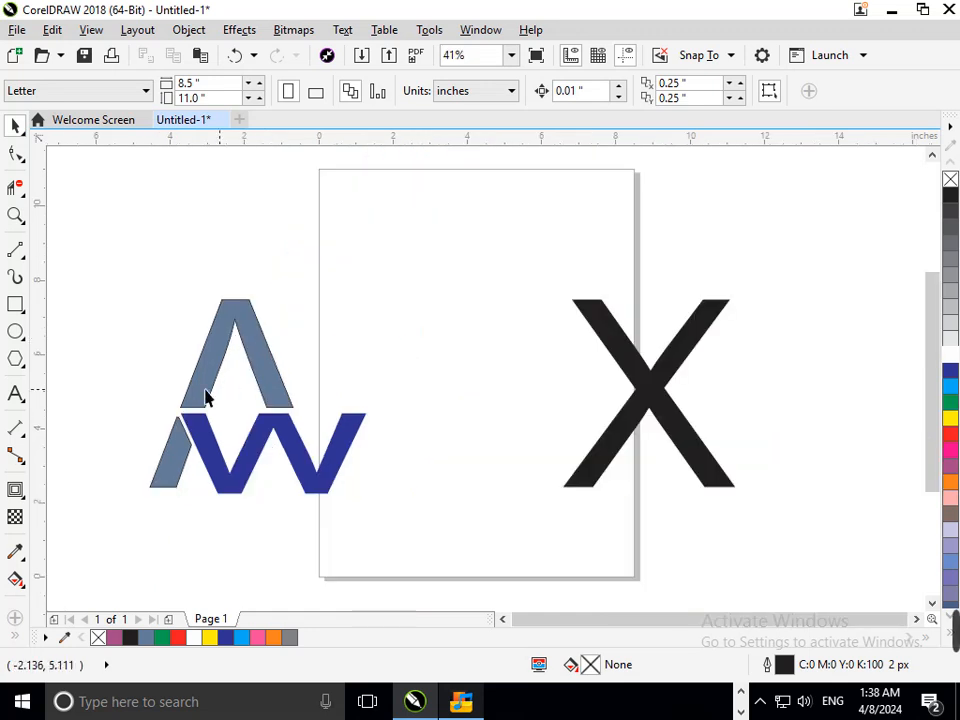
key(F2)
drag(105, 244, 515, 555)
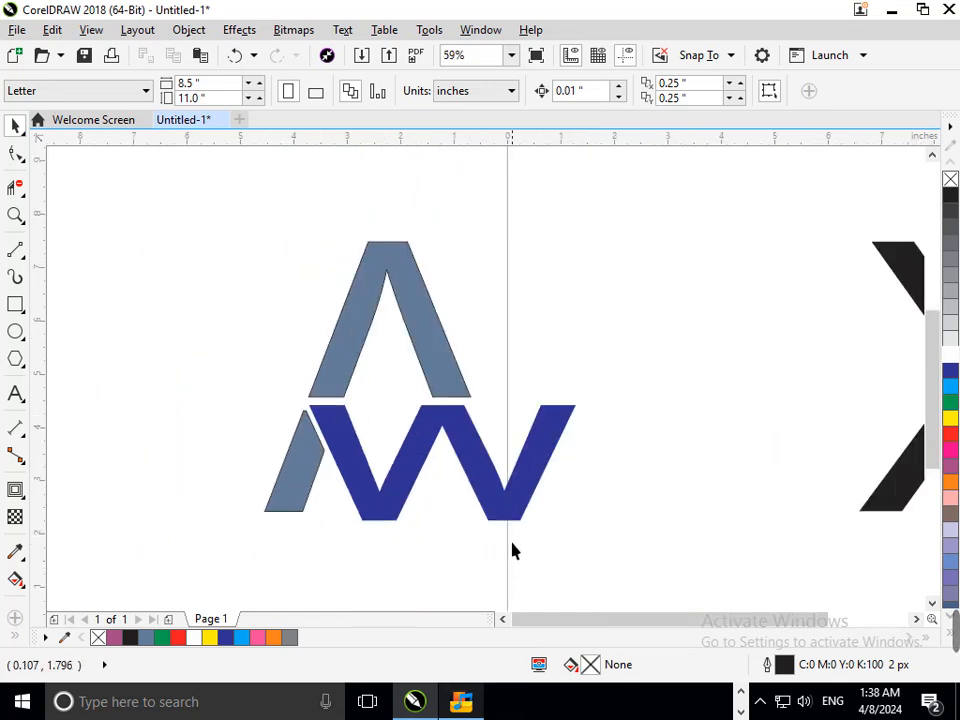
click(483, 474)
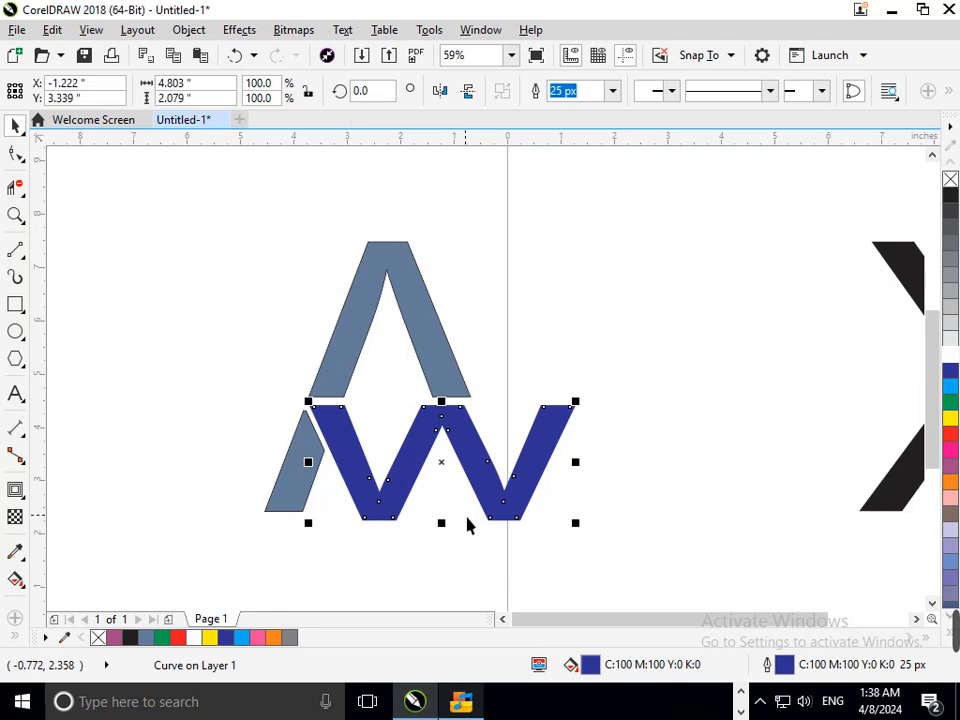
drag(476, 366, 476, 366)
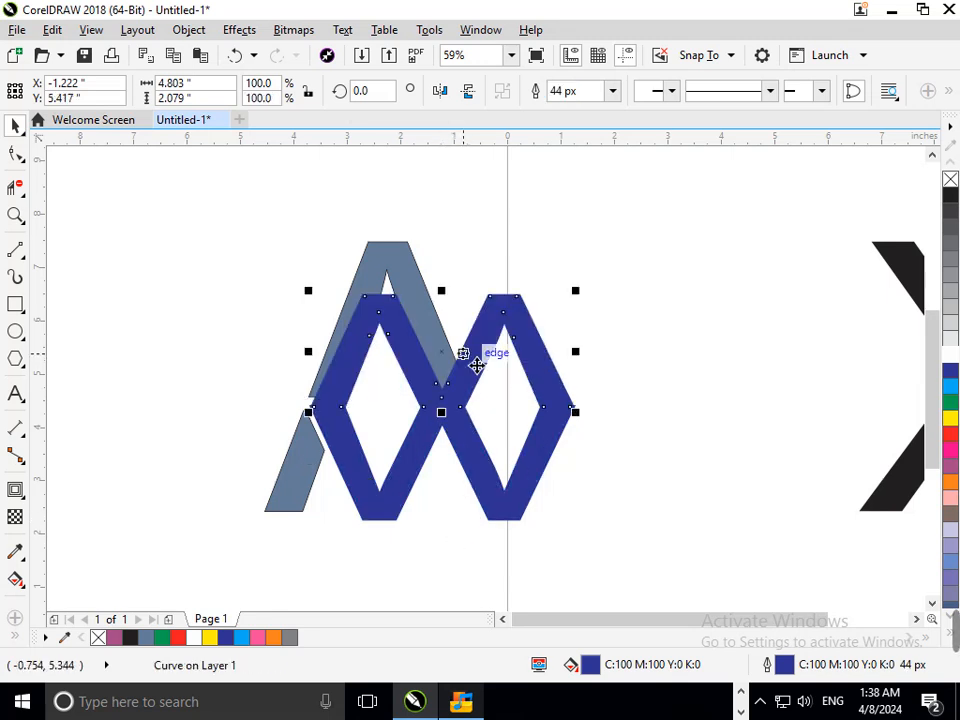
key(Escape)
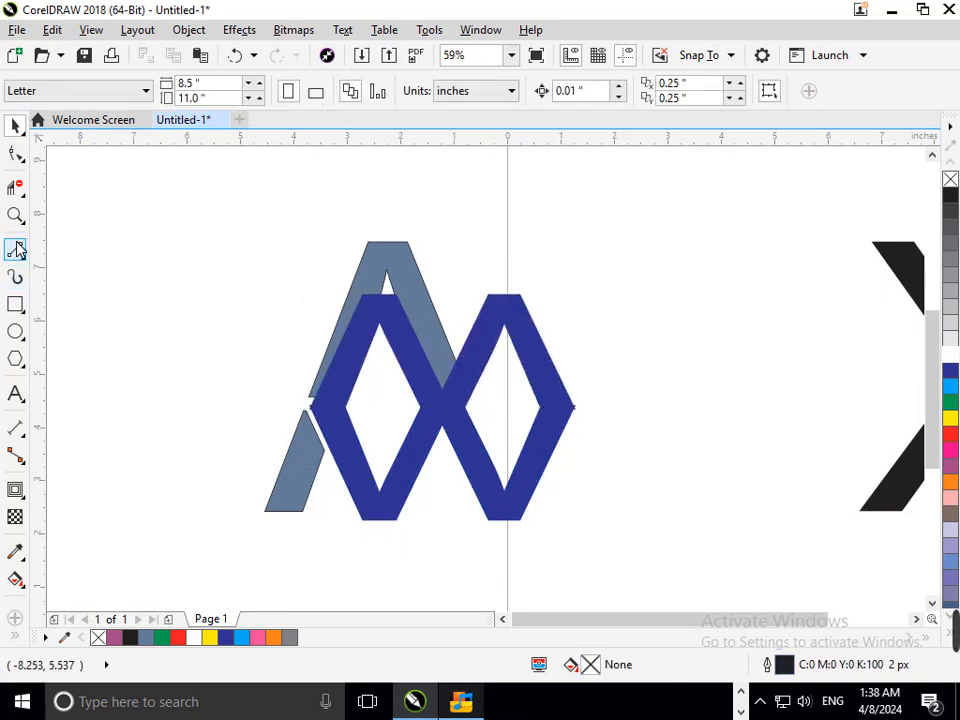
Step: Draw two vertical guide lines through the centres of the two blue diamonds
click(15, 250)
drag(381, 217, 388, 589)
drag(502, 182, 506, 531)
Step: Move the upper node of the second guide line so it runs straight through the peak of the second diamond
key(z)
drag(471, 172, 623, 253)
key(F3)
key(shift+F4)
key(F2)
drag(271, 286, 406, 488)
click(15, 153)
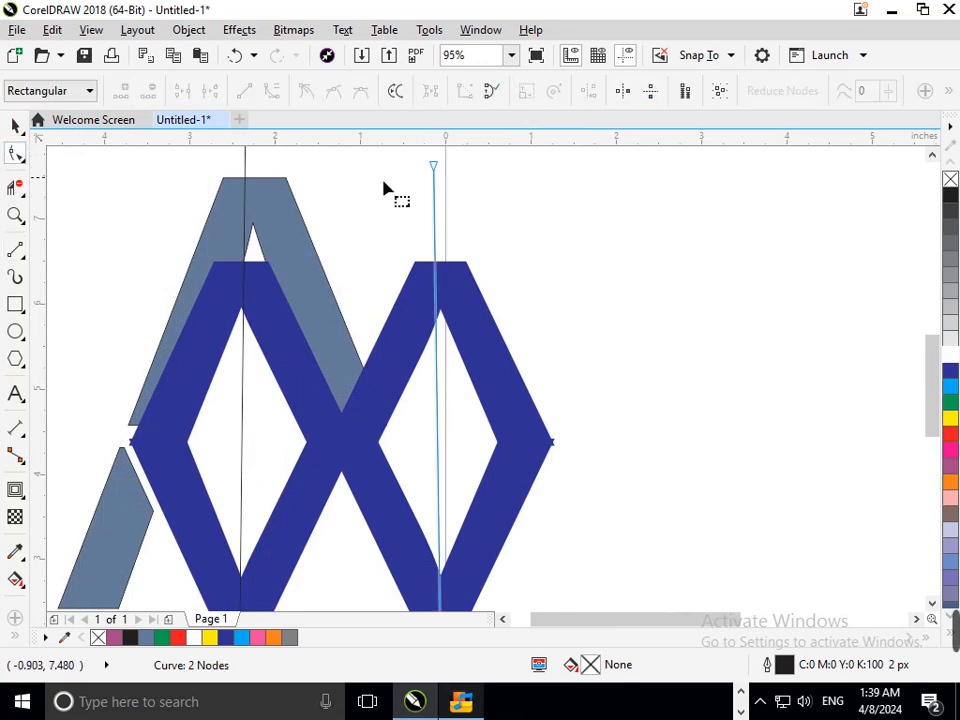
click(441, 166)
drag(445, 170, 441, 176)
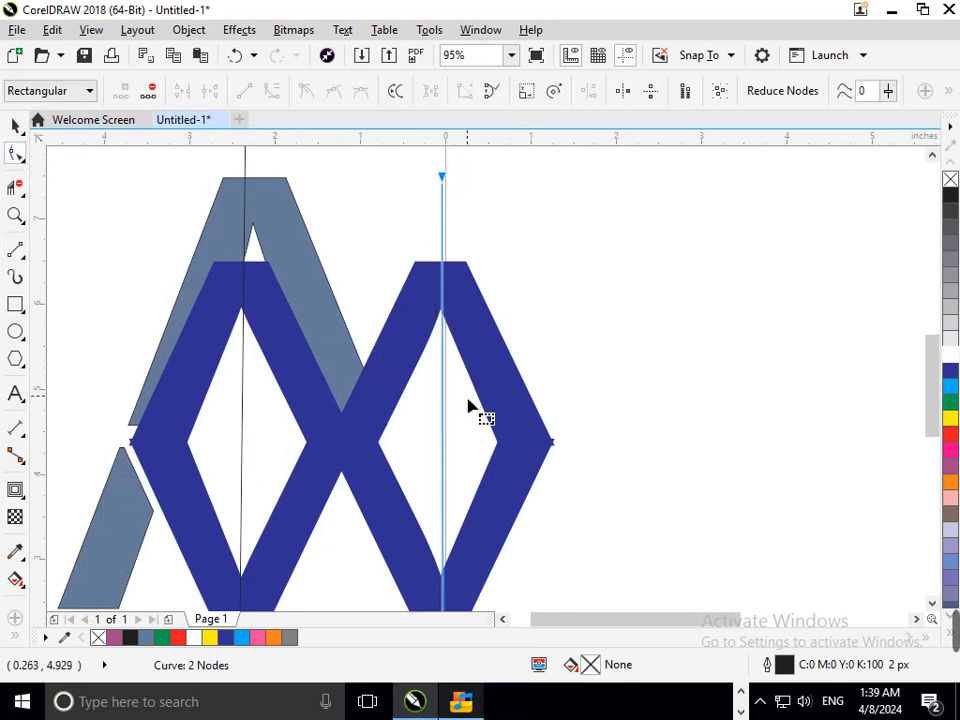
drag(274, 286, 375, 360)
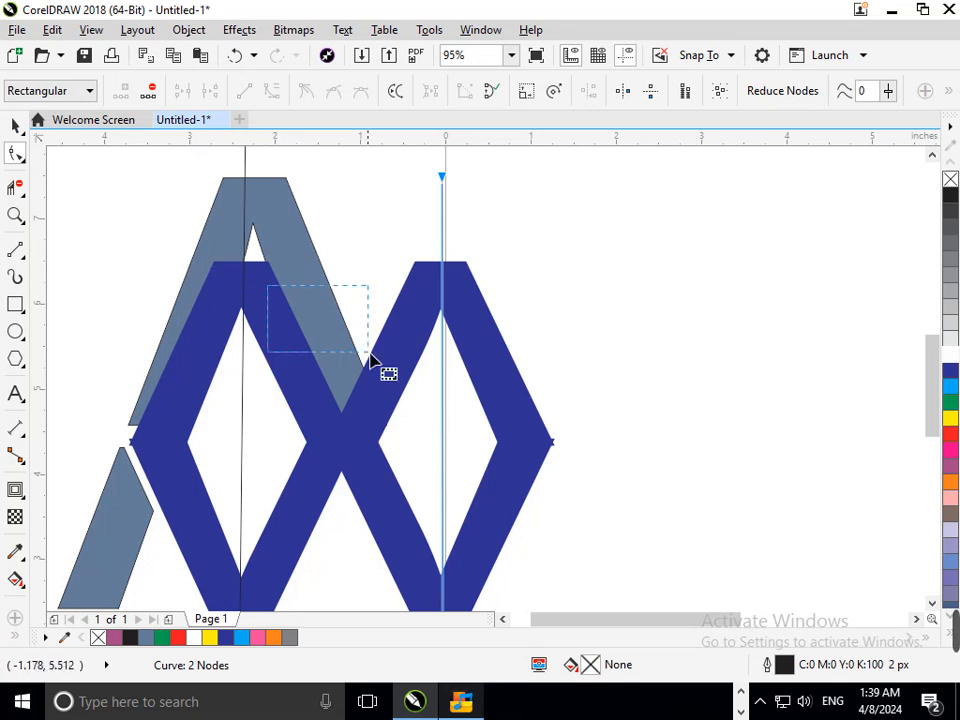
Step: Smart-fill the lower W's three sections and the central upper section between the guide lines with blue-gray
scroll(223, 393, down, 2)
click(15, 643)
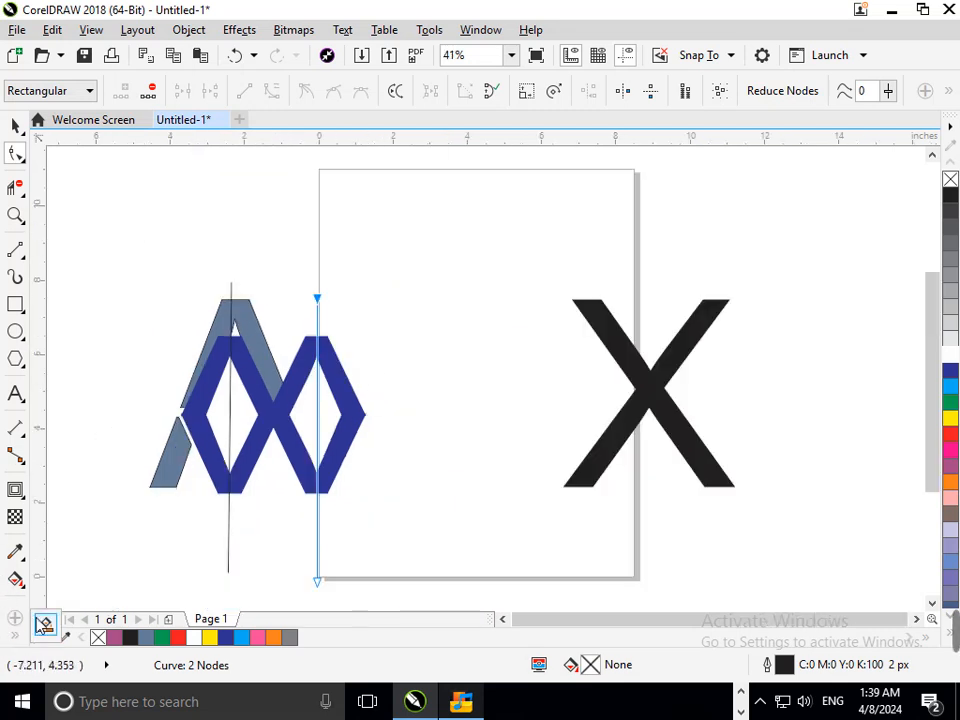
click(45, 622)
click(356, 440)
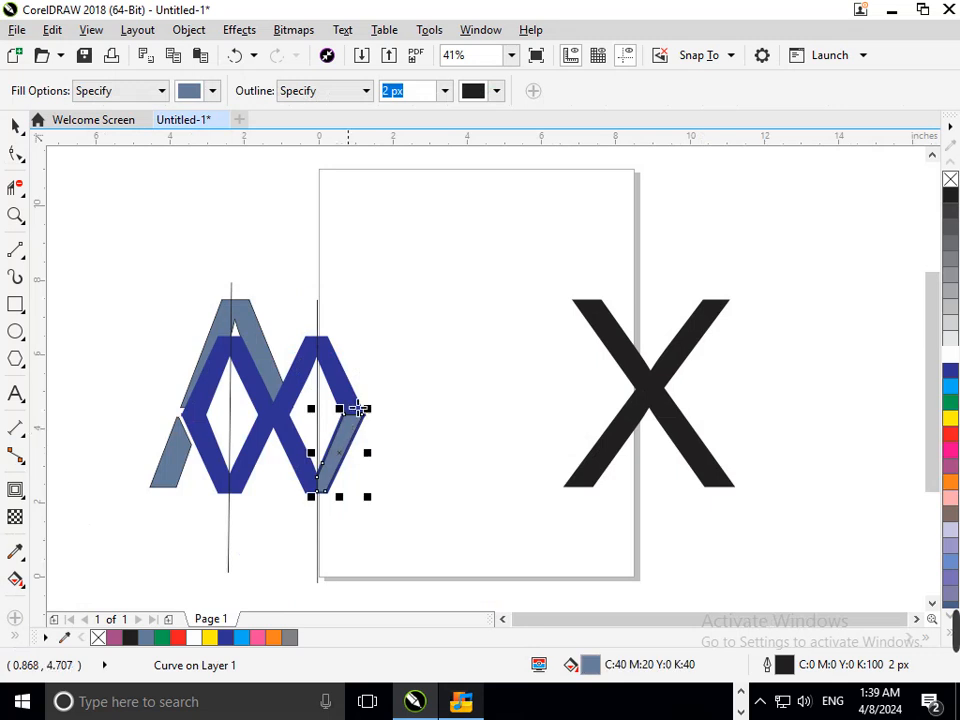
click(268, 458)
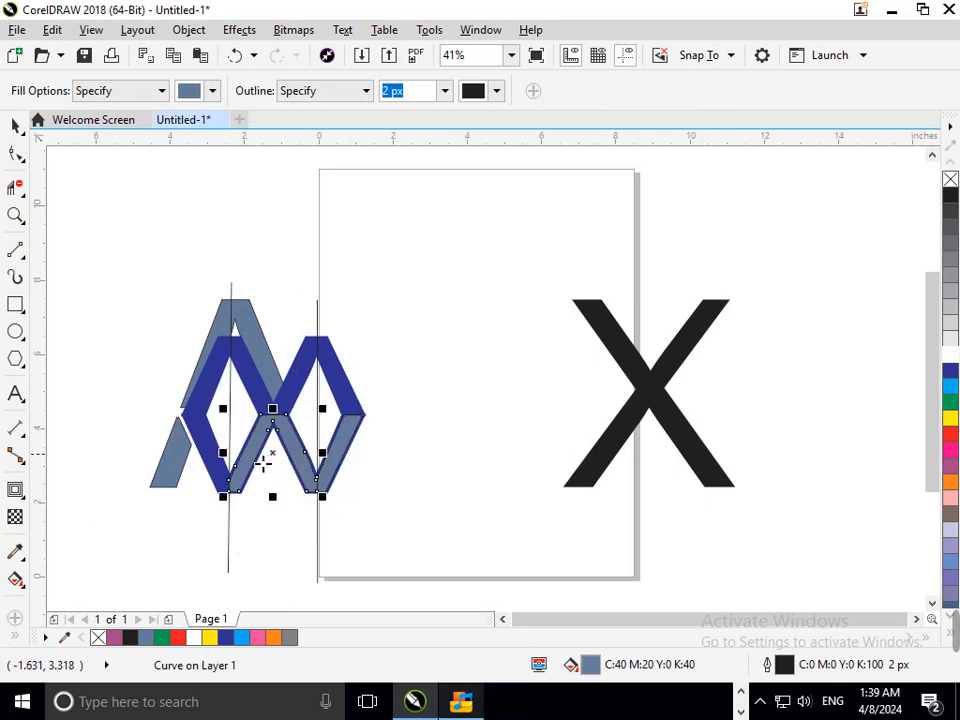
click(228, 465)
click(272, 397)
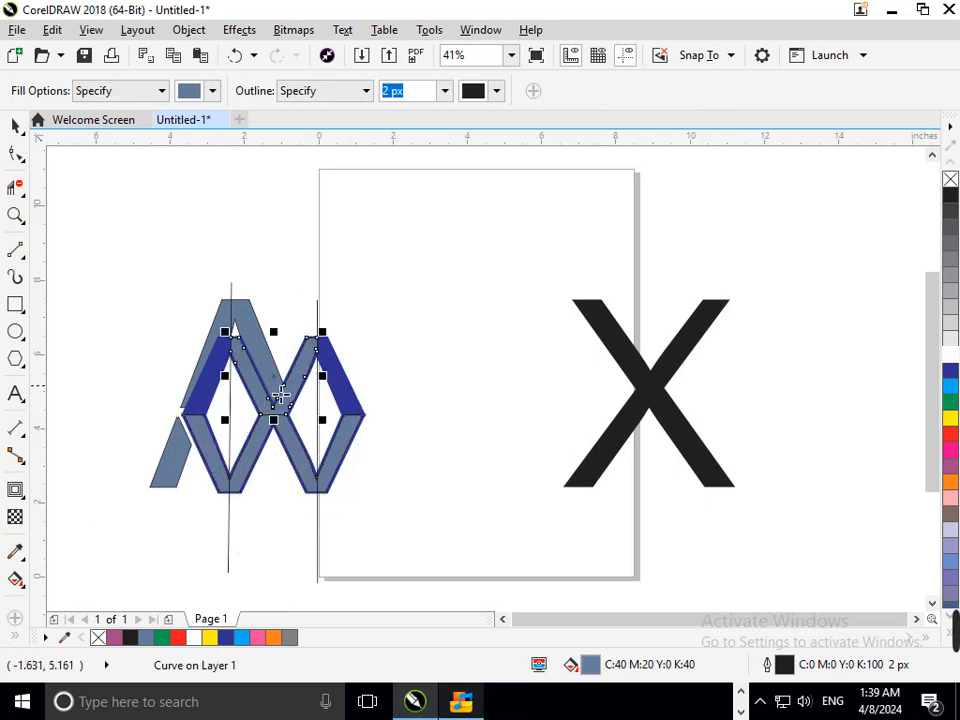
click(15, 124)
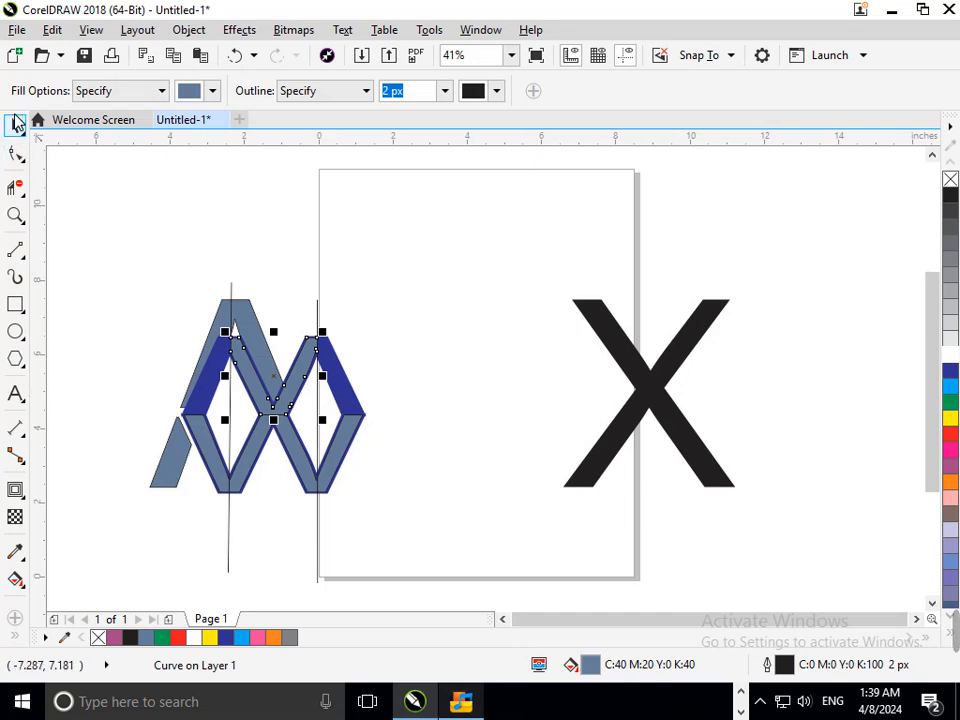
Step: Delete the upper mirrored blue W behind the blue-gray sections
click(354, 396)
drag(354, 396, 370, 397)
key(Delete)
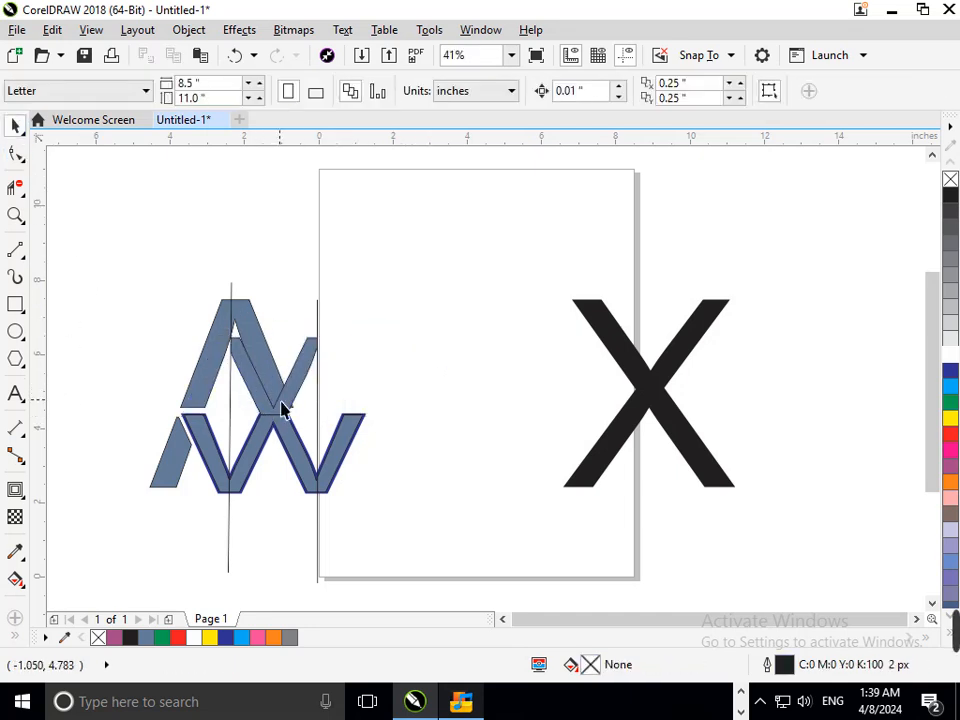
Step: Scale the upper and lower central halves that form the X down together about their centre to about 85%
click(289, 397)
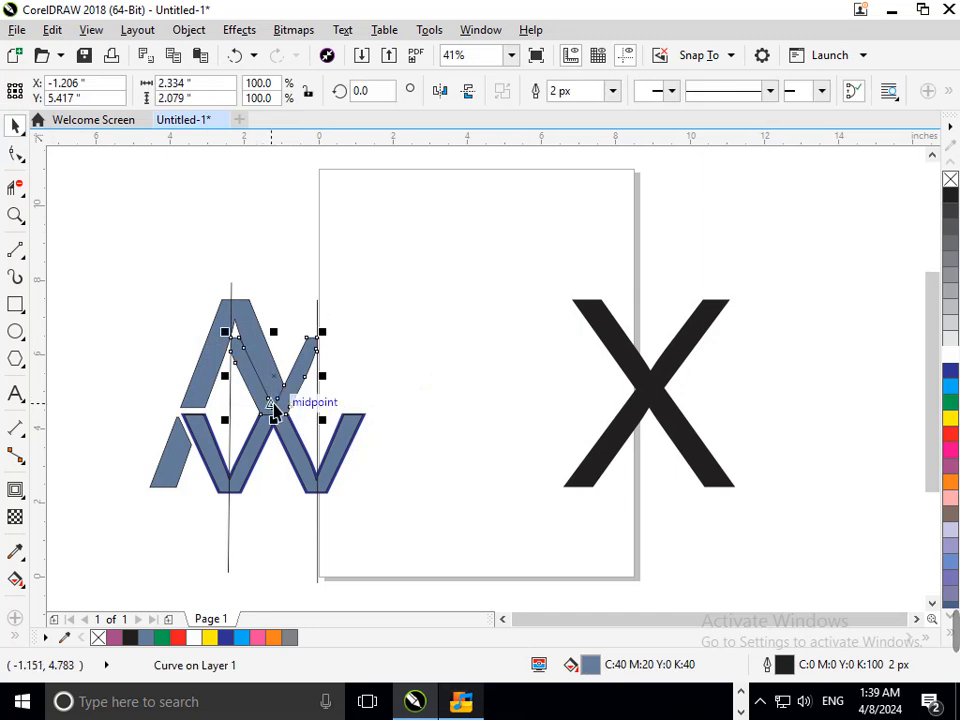
drag(299, 467, 250, 518)
key(ctrl+z)
shift+click(300, 392)
drag(303, 461, 318, 503)
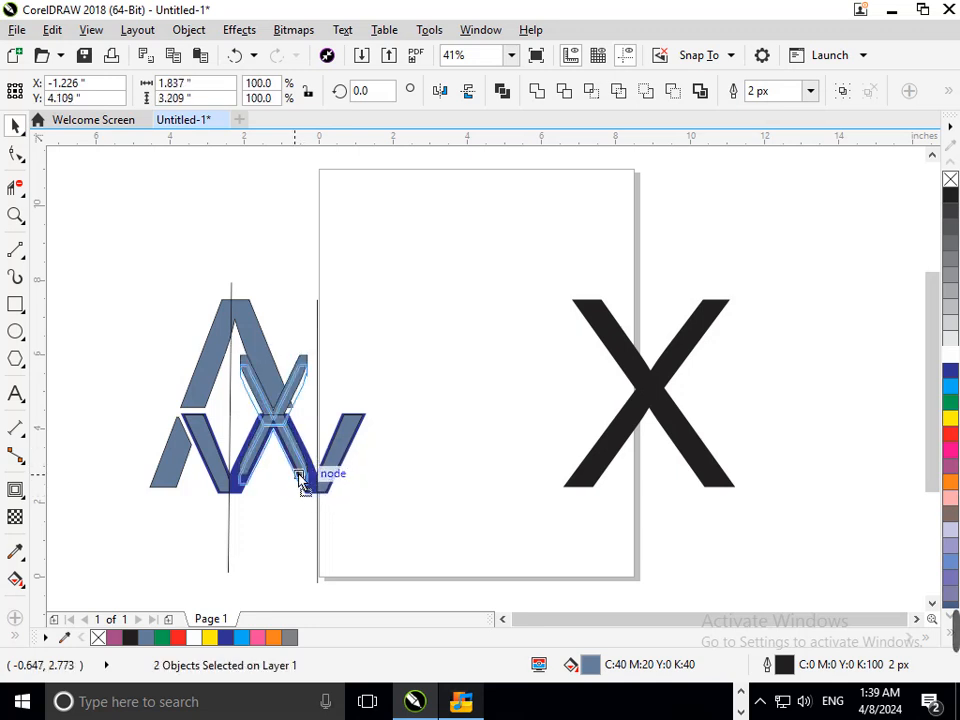
drag(326, 499, 329, 523)
Step: Delete the original lower blue W behind the blue-gray sections
click(346, 483)
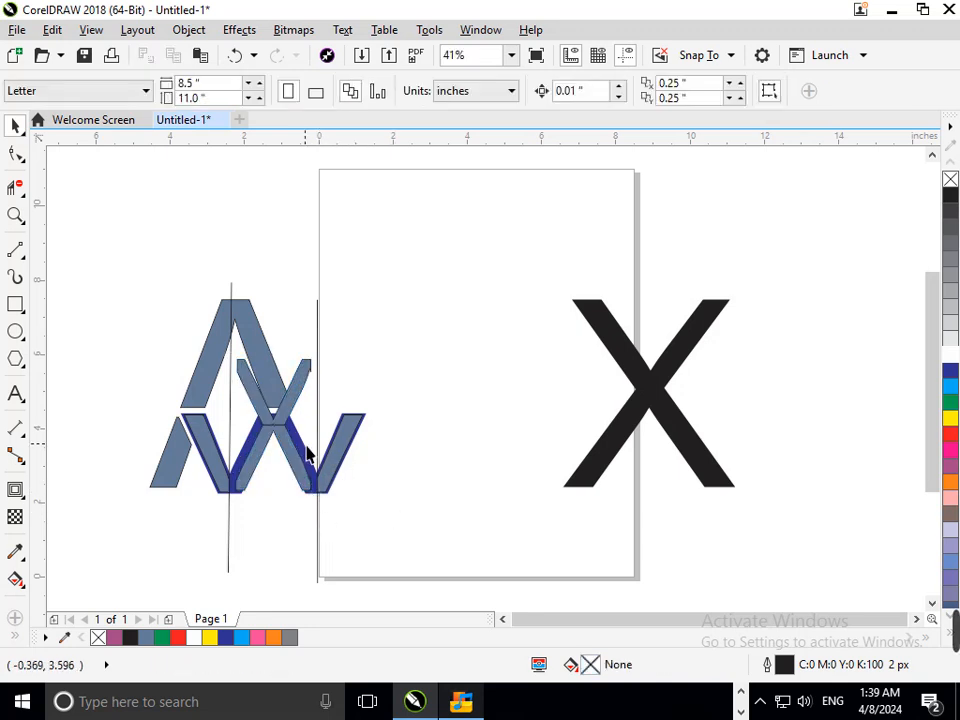
drag(307, 448, 375, 391)
key(Delete)
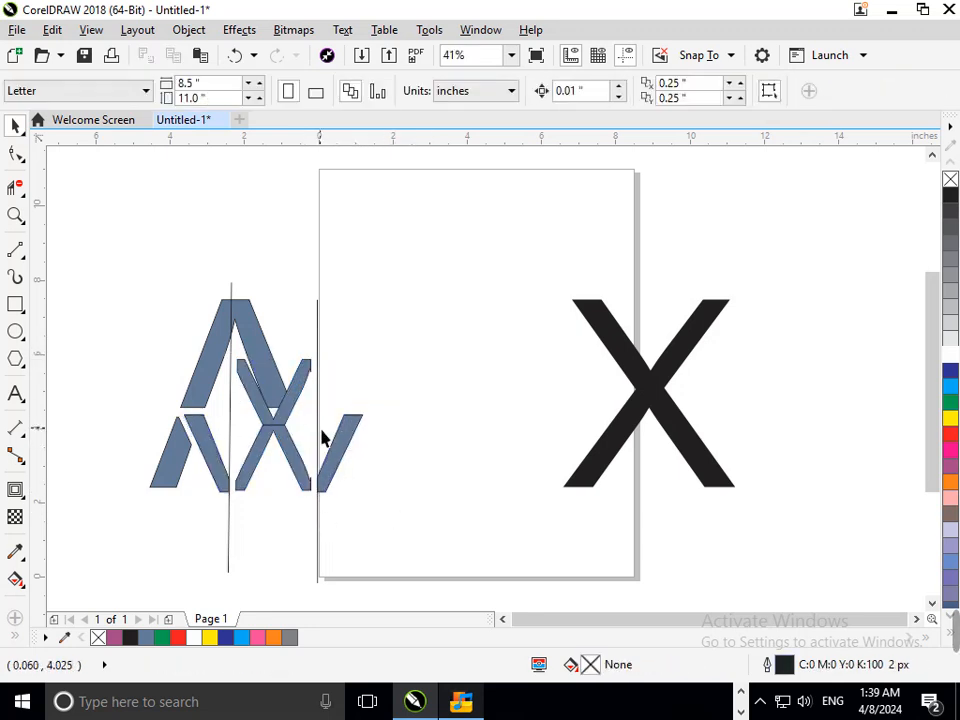
Step: Shorten the two-part central X from above to about 3.03 in high and widen it to about 2.38 in between the guide lines
click(302, 455)
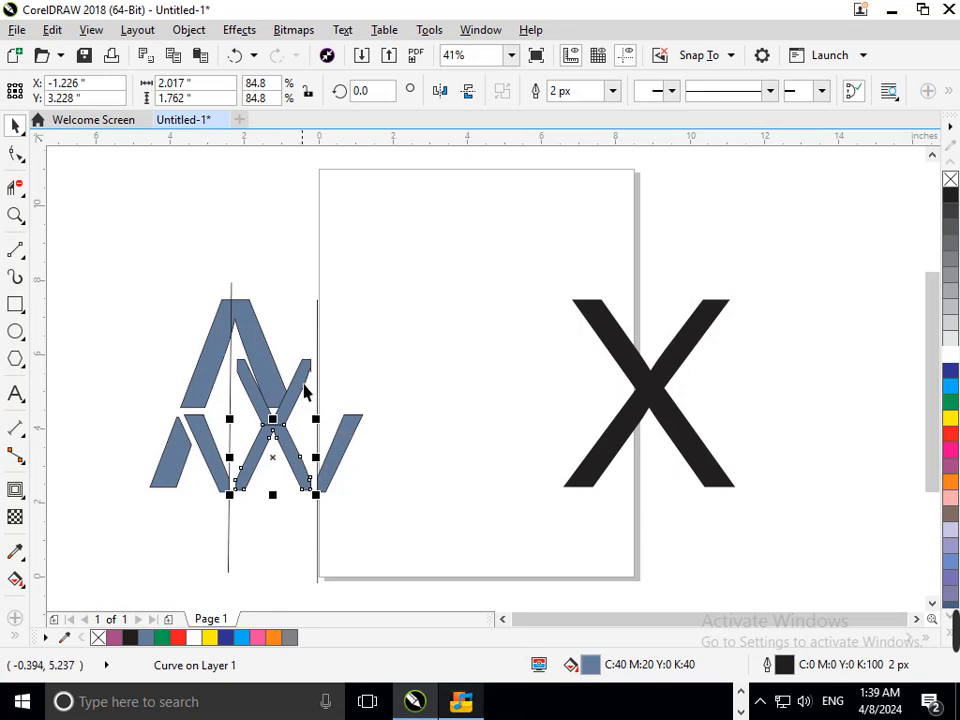
shift+click(296, 405)
mouse_move(273, 355)
mouse_down()
mouse_move(285, 381)
mouse_move(286, 373)
mouse_up()
drag(285, 446, 285, 460)
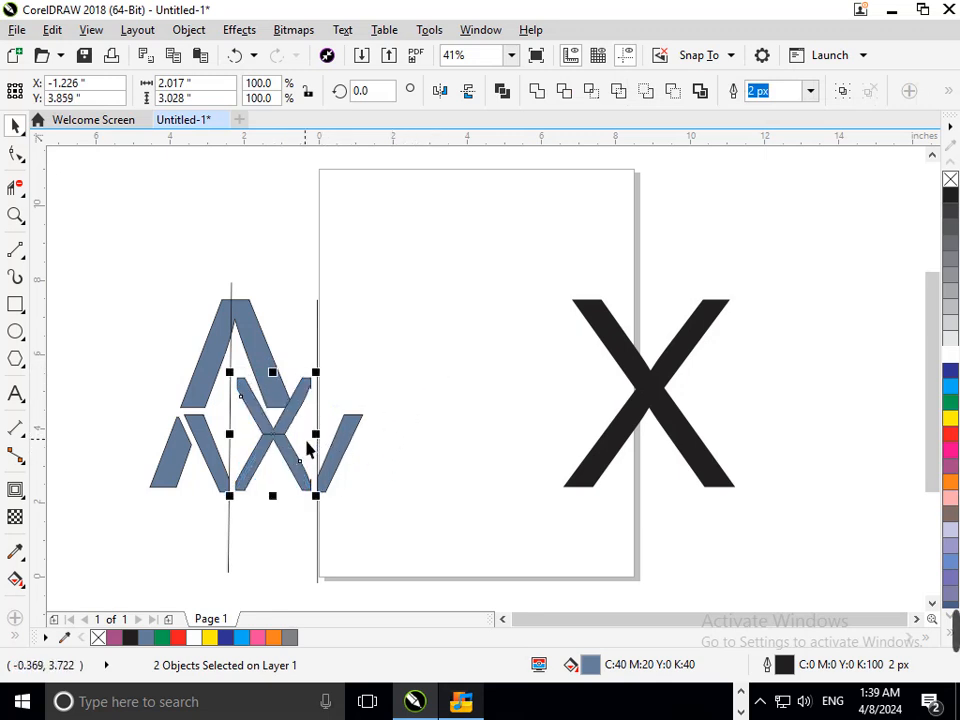
drag(315, 440, 321, 436)
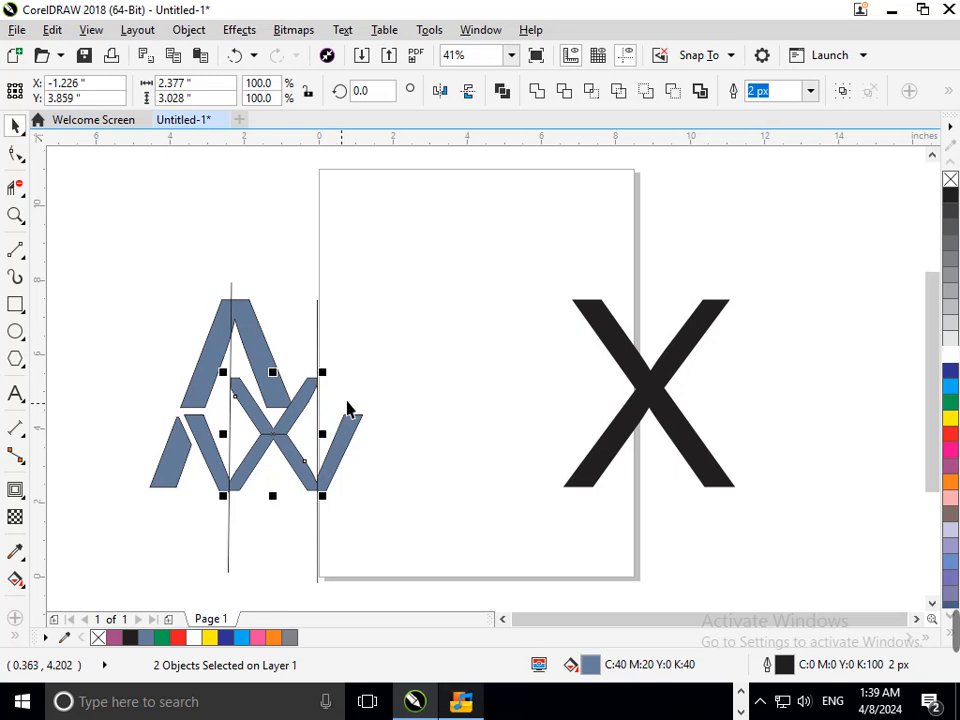
click(362, 392)
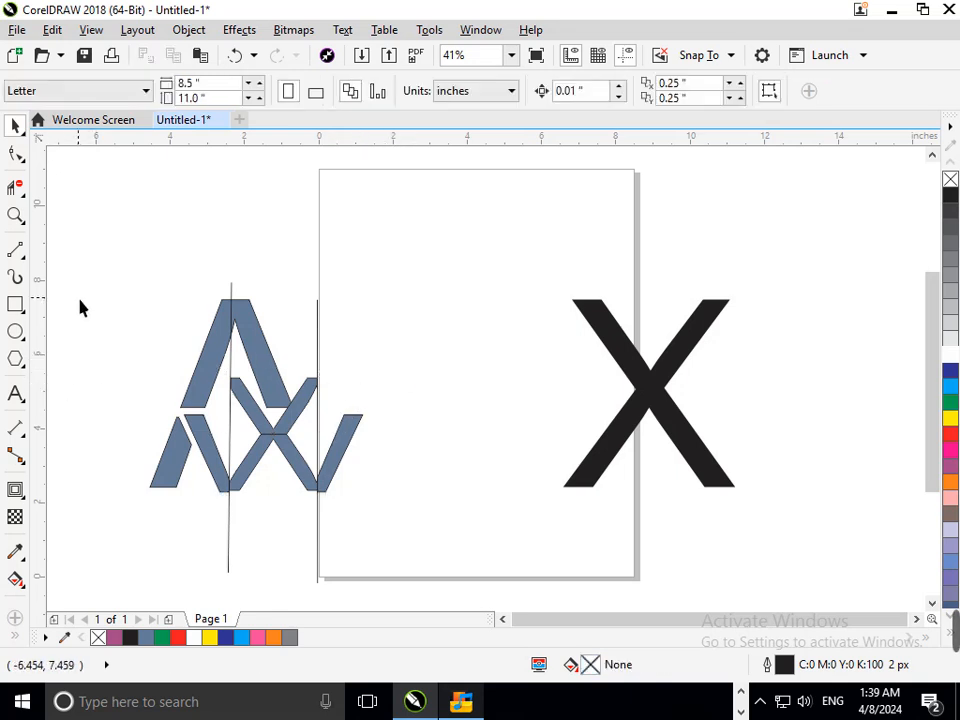
Step: Draw a horizontal rectangle about 6.03 by 0.45 in across the A's feet and the X's upper arms
click(16, 305)
drag(146, 399, 391, 423)
scroll(262, 415, up, 4)
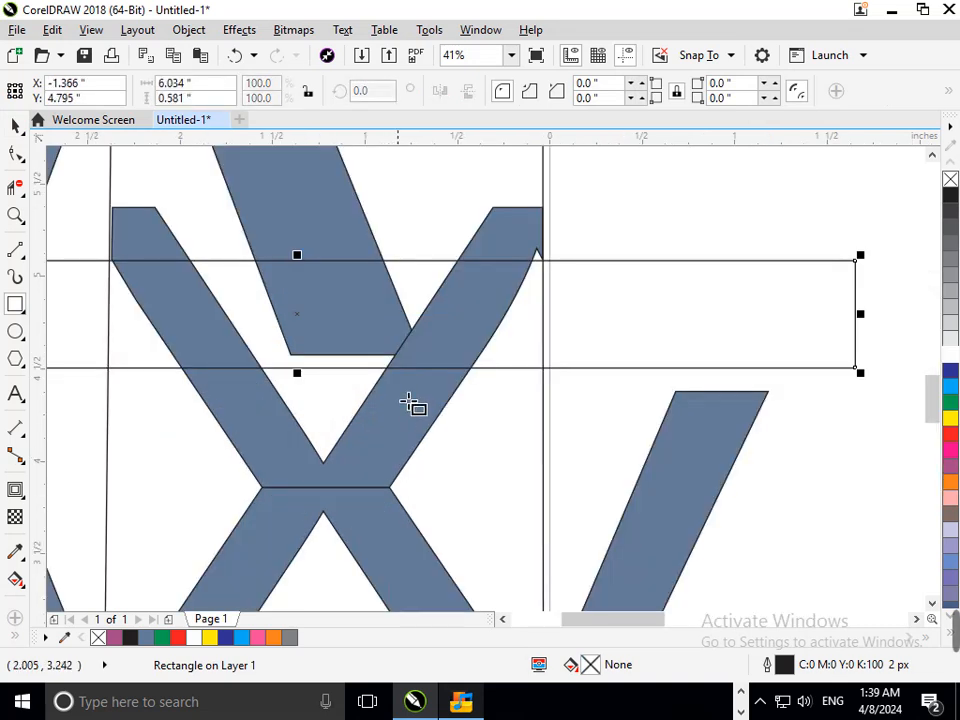
drag(298, 257, 312, 286)
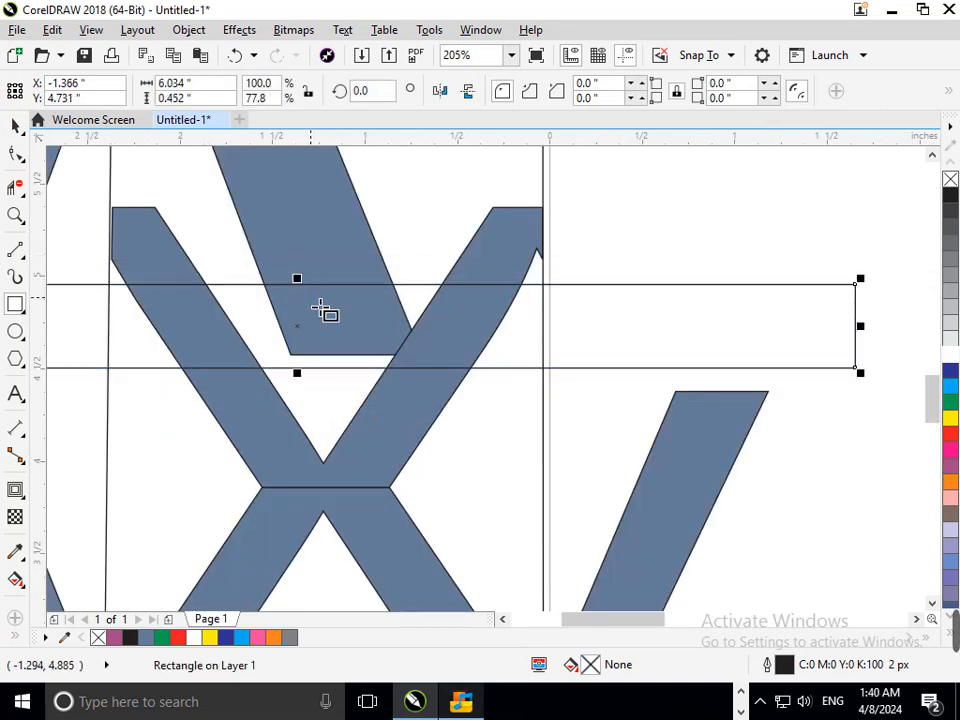
Step: Smart-fill both A legs above the rectangle and the separate lower-left A piece, and colour all three blue
click(44, 626)
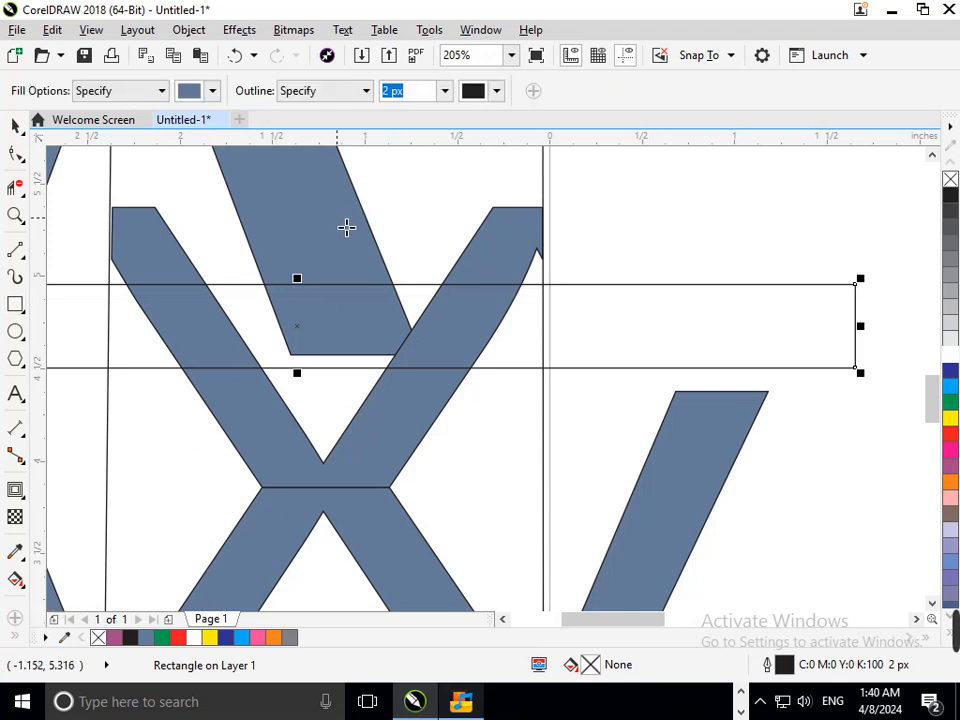
click(347, 227)
click(948, 370)
key(shift+F4)
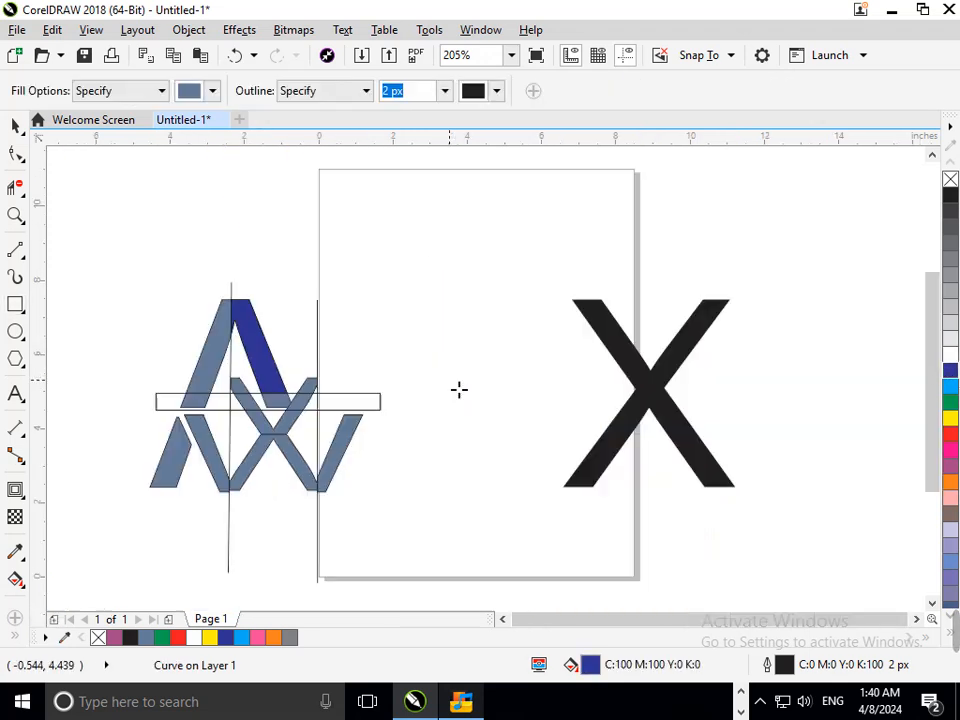
click(222, 361)
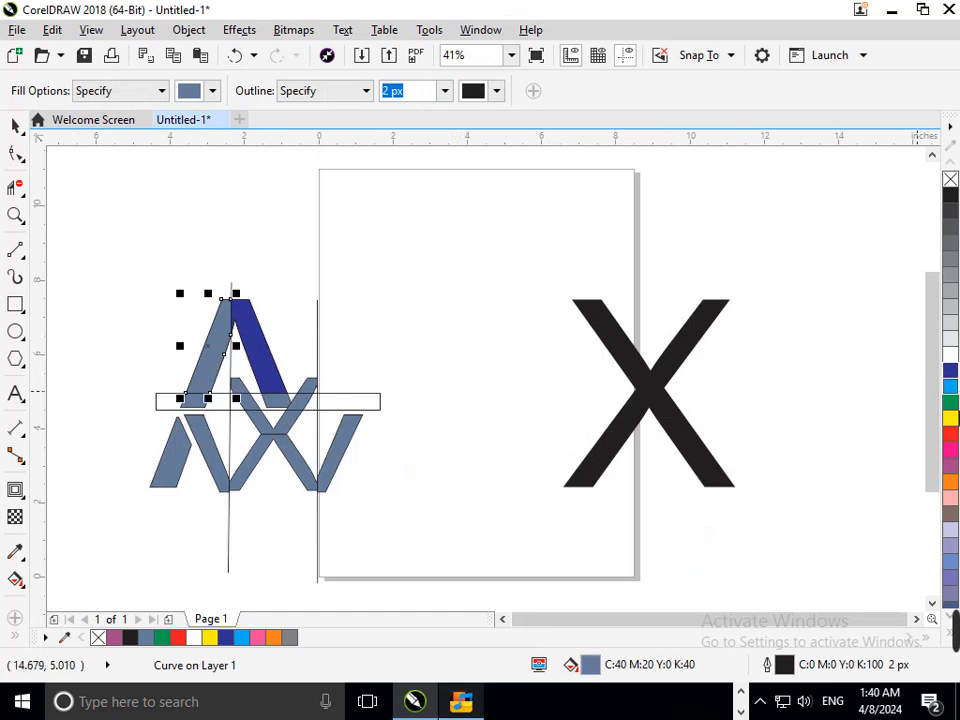
click(948, 376)
click(160, 462)
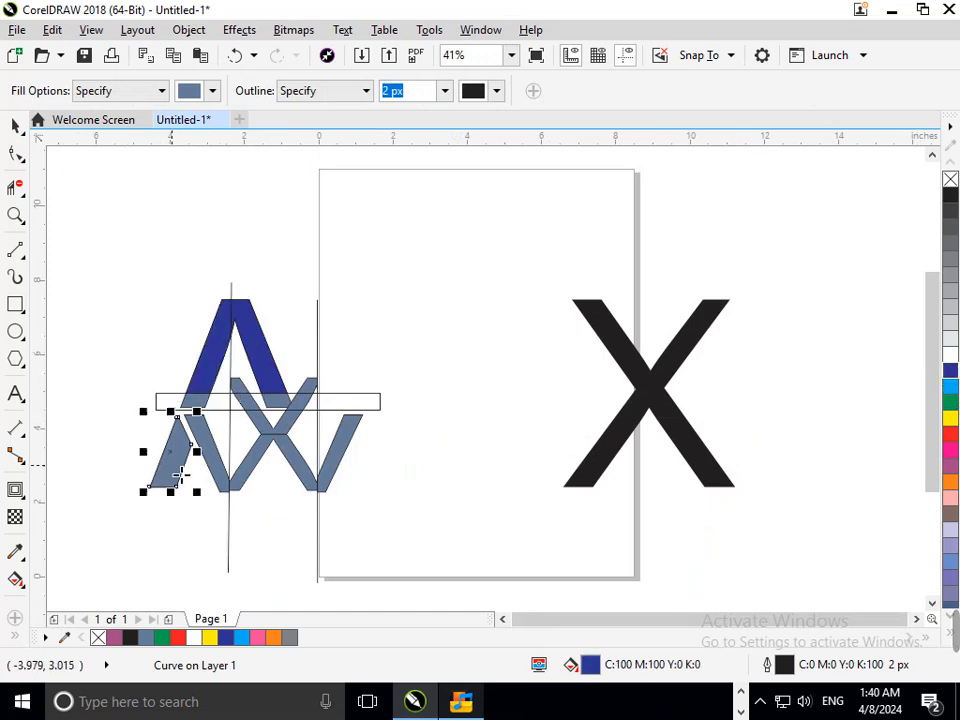
click(948, 376)
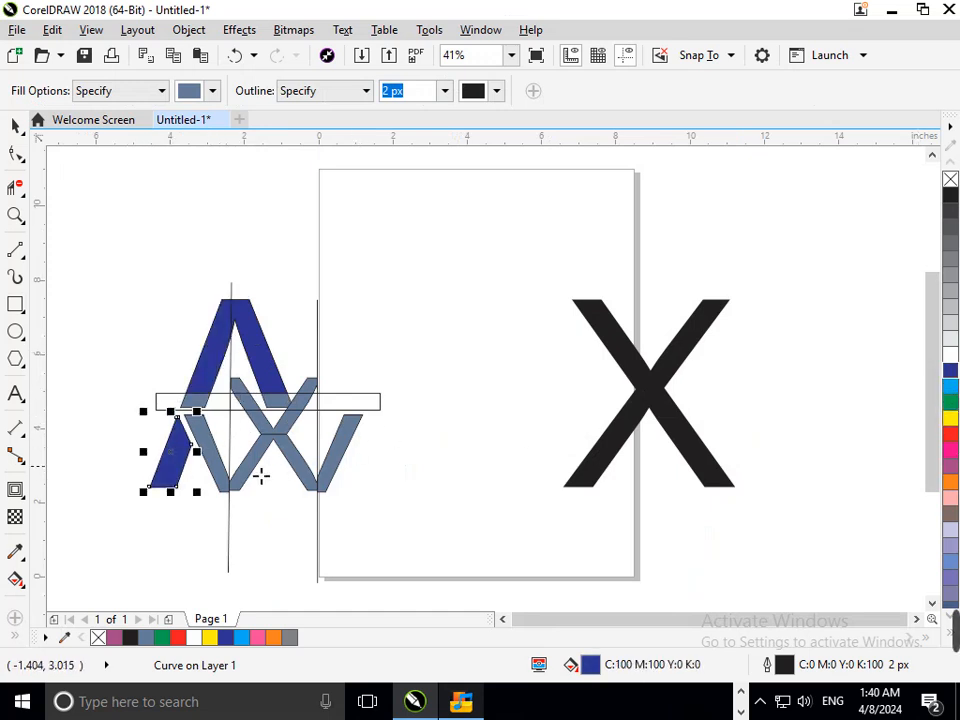
Step: Smart-fill the W's left stroke and the lower half of the central X, and colour both red
click(231, 490)
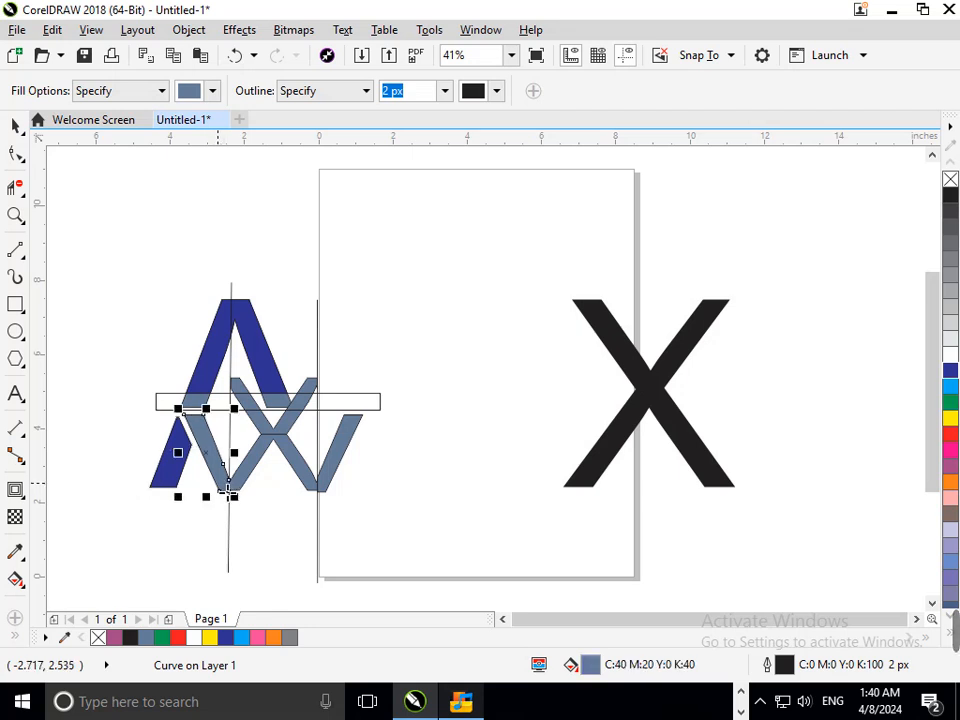
click(950, 435)
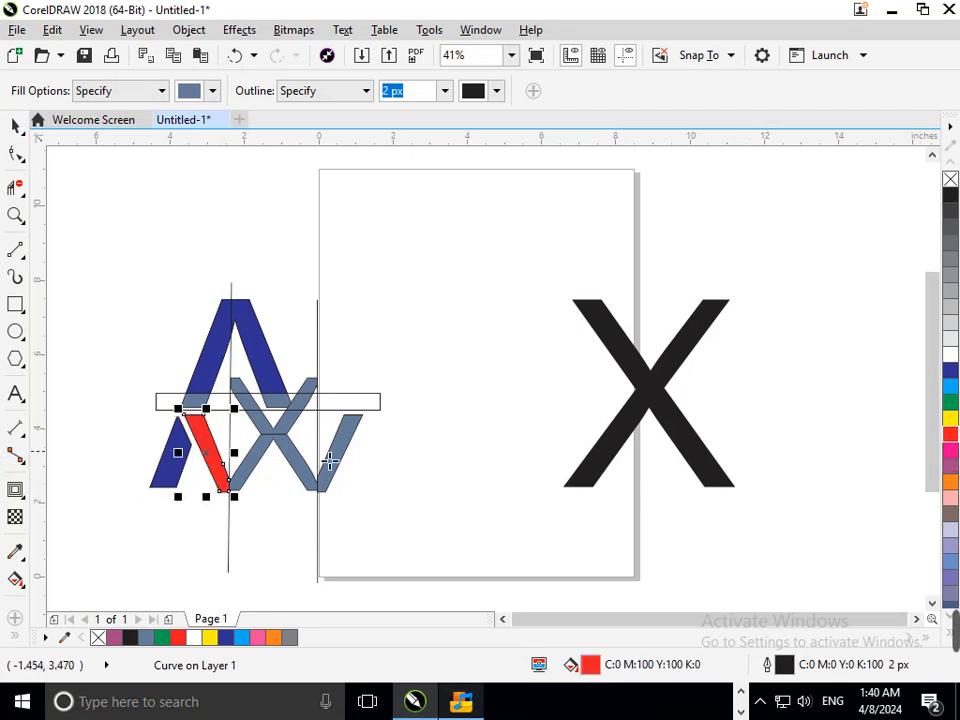
click(274, 463)
click(950, 437)
Step: Smart-fill the X's upper half below the rectangle and both arm tips above it, and colour them green
click(290, 415)
click(950, 402)
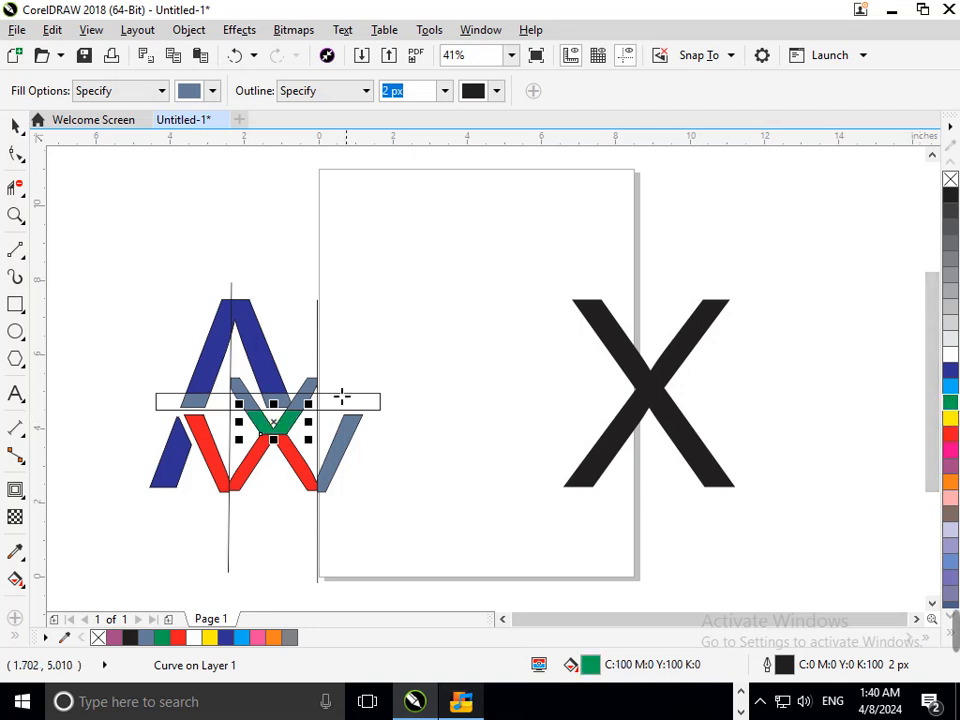
click(312, 388)
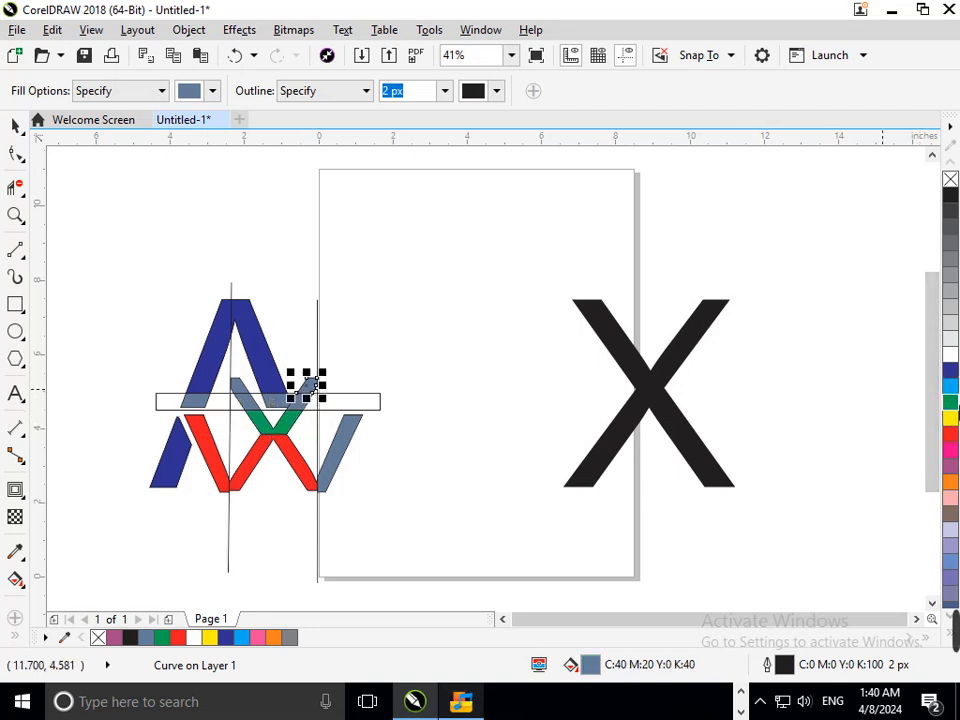
click(950, 405)
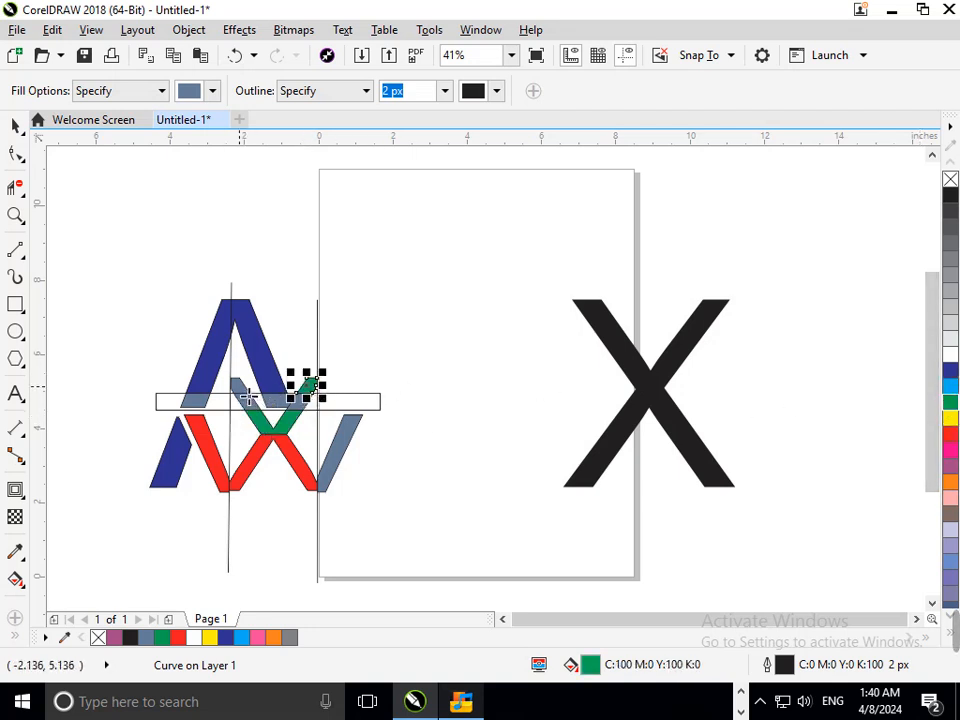
click(240, 390)
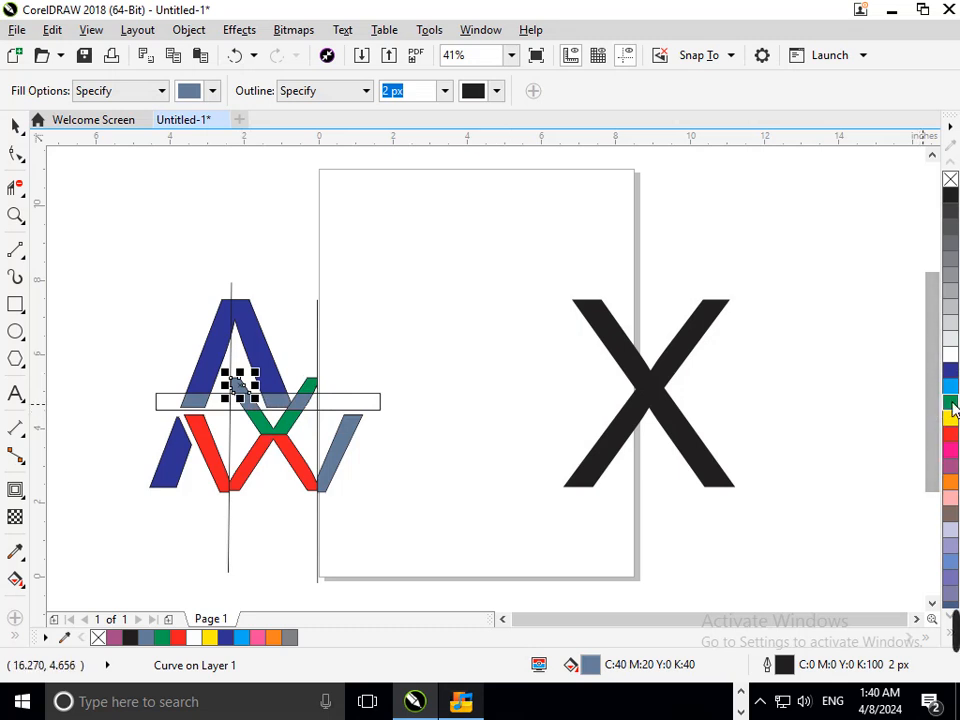
click(948, 403)
Step: Delete the horizontal rectangle crossing the A and the X
click(15, 126)
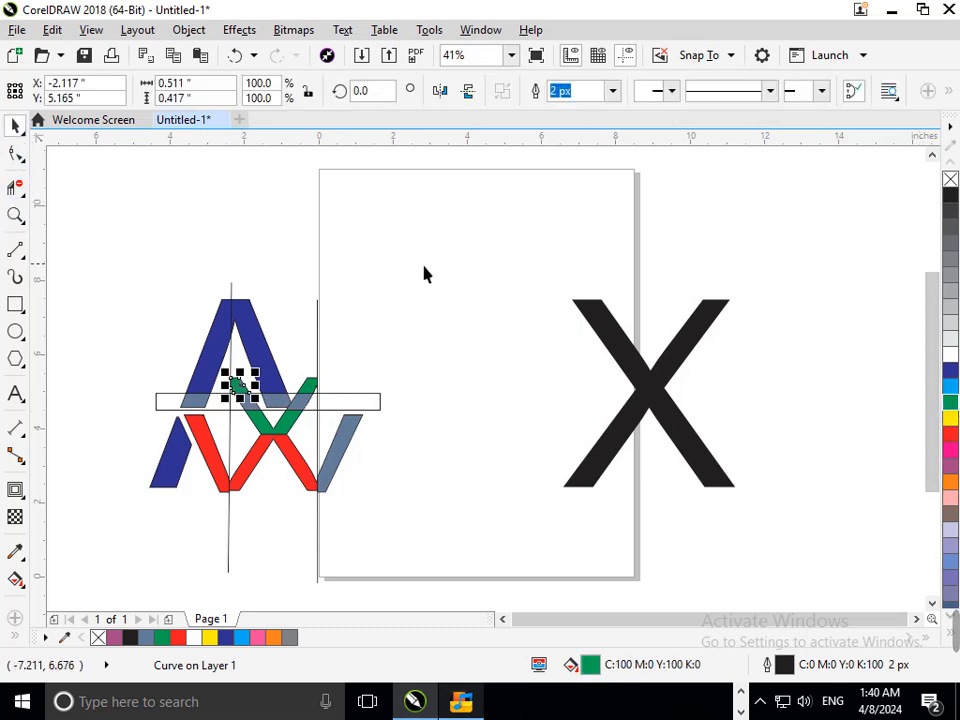
click(390, 390)
drag(388, 395, 512, 314)
key(Delete)
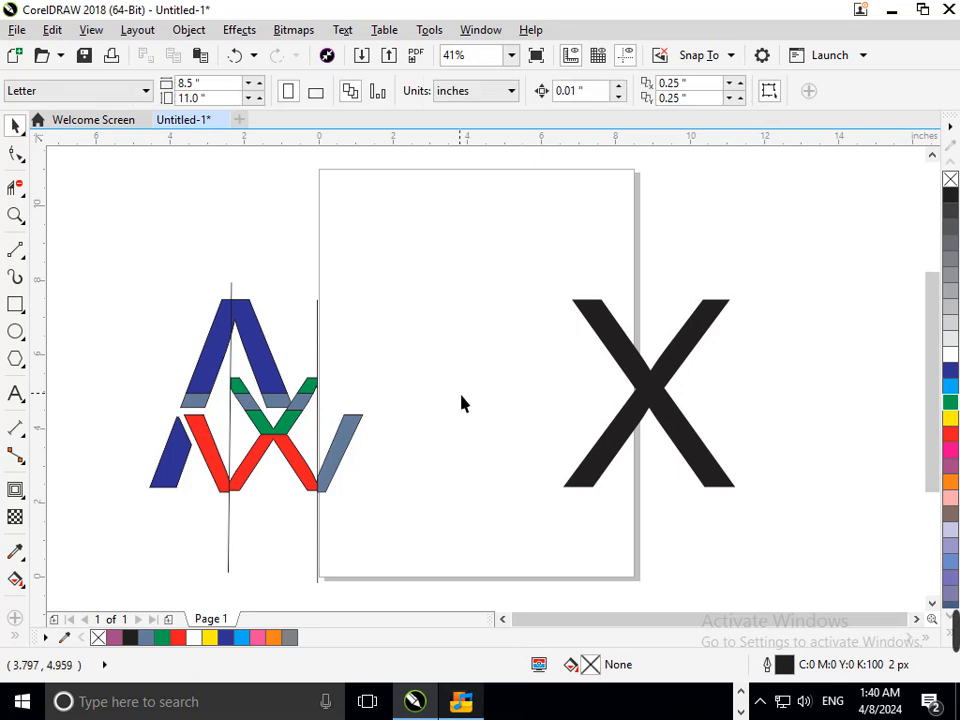
Step: Recolour the underlying blue-gray A shape blue to match its legs
click(336, 453)
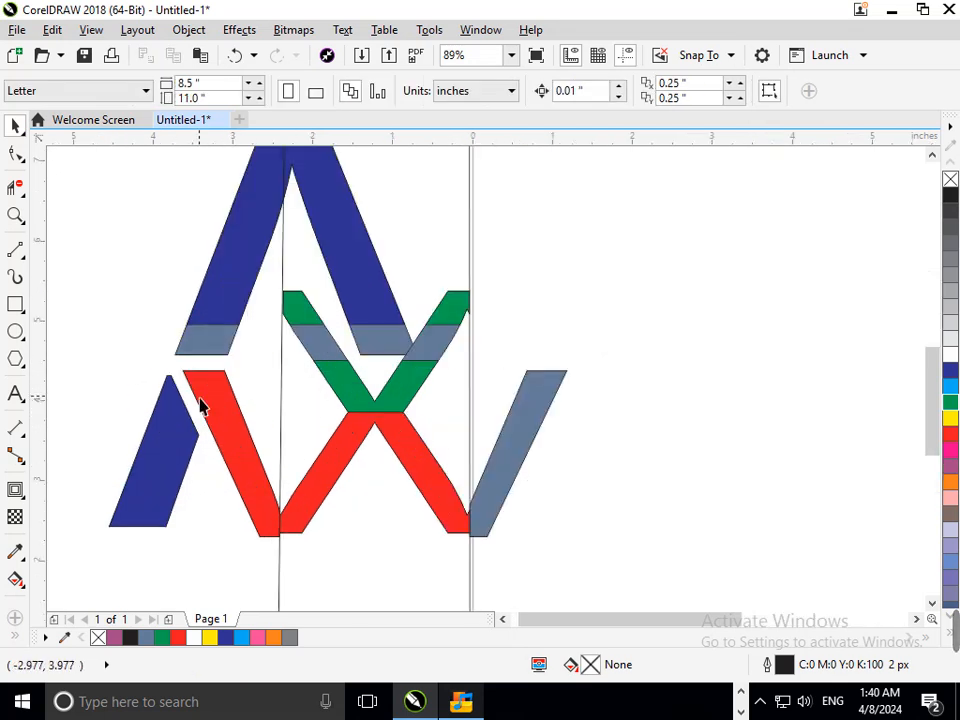
click(204, 343)
click(953, 401)
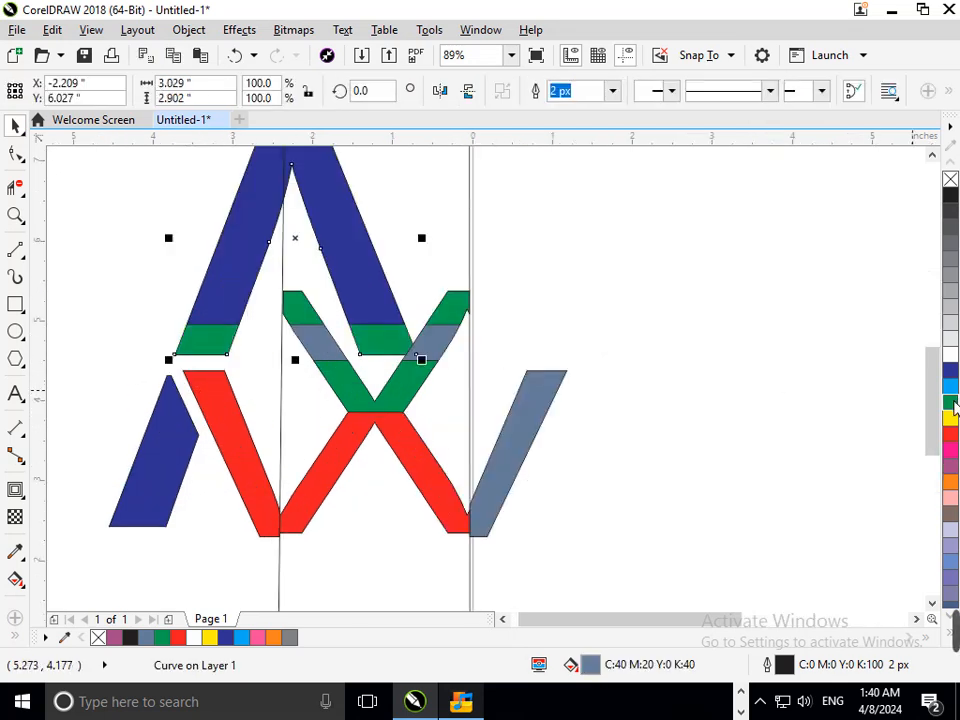
click(953, 390)
click(950, 370)
key(Escape)
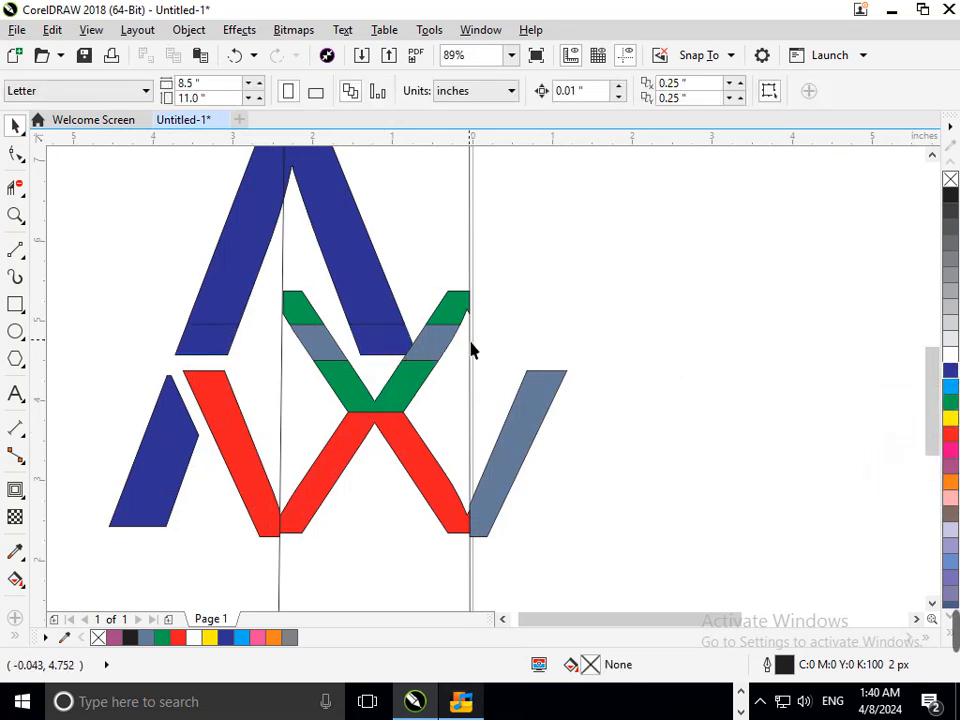
Step: Try to pull the blue-gray upper half of the X out from under the green pieces and delete it
click(439, 369)
drag(461, 354, 721, 357)
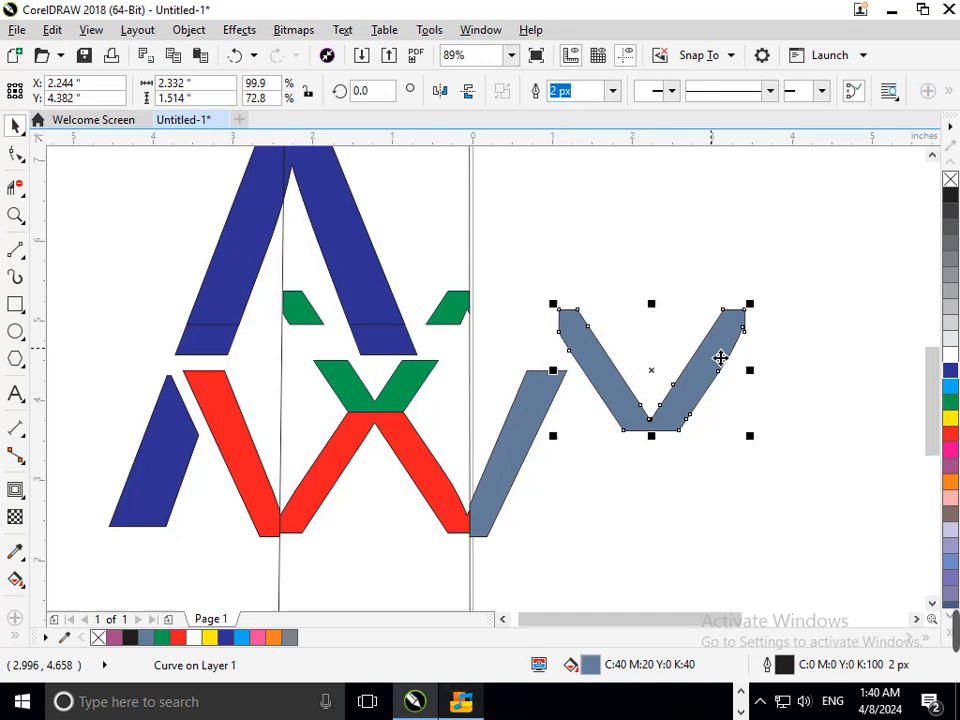
key(Delete)
Step: Delete the large black X beside the monogram
shift+click(399, 423)
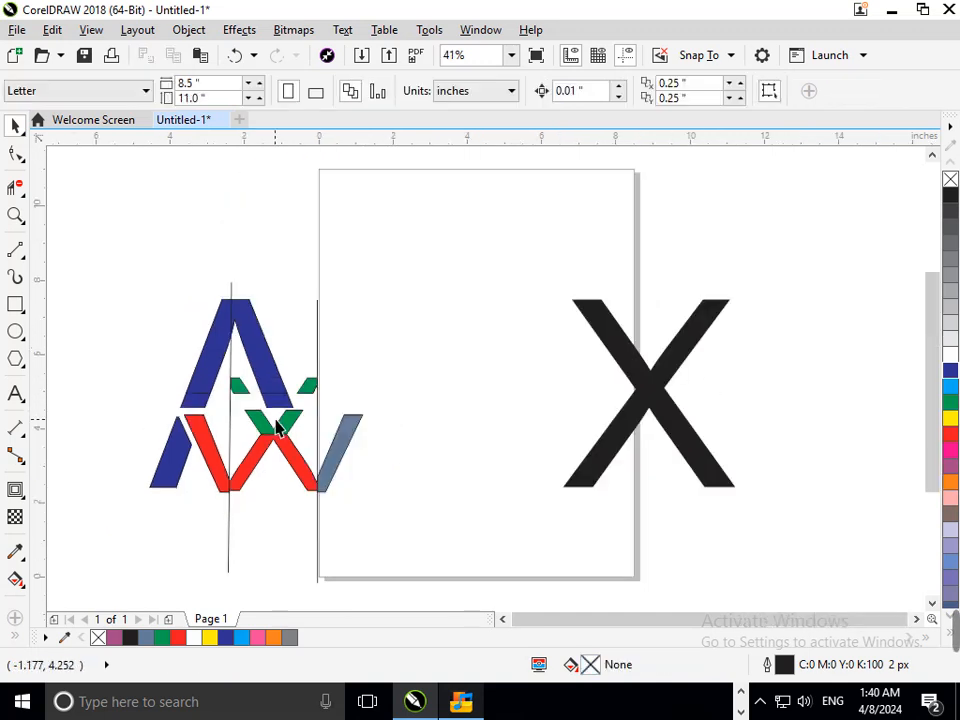
click(740, 482)
key(Delete)
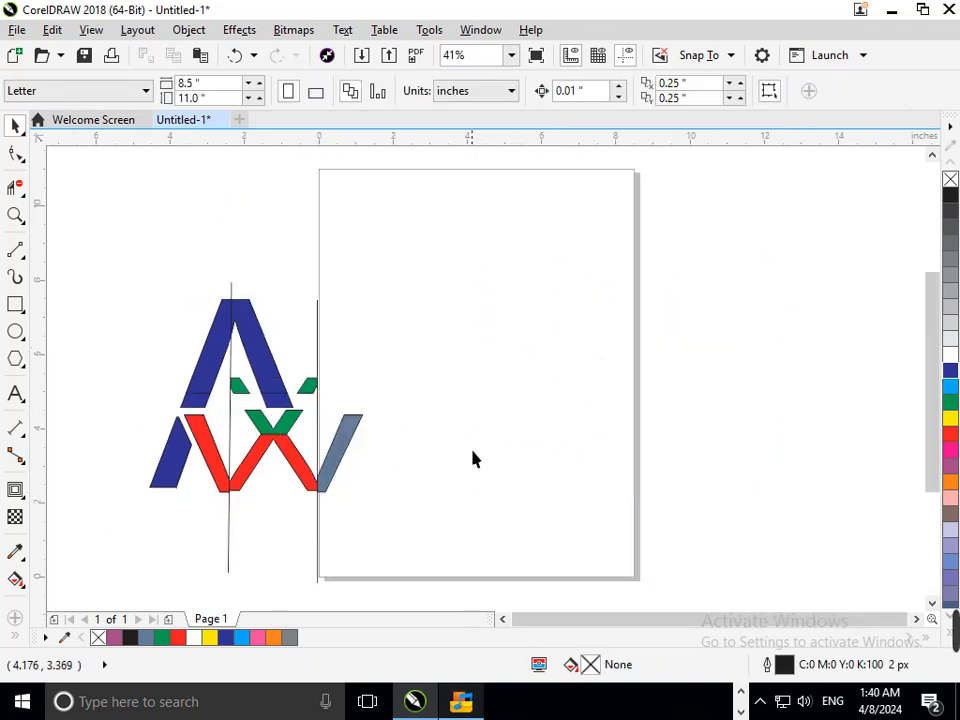
drag(130, 294, 406, 500)
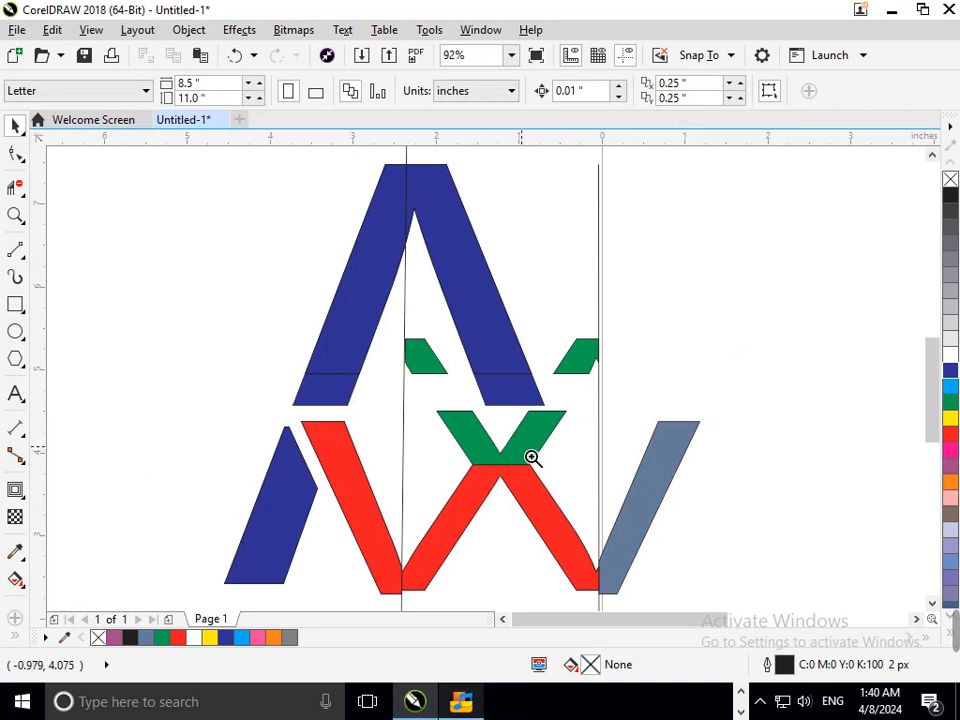
Step: Undo the deletion of the black X and the move and deletion of the blue-gray upper X half
key(ctrl+z)
key(ctrl+z)
key(ctrl+z)
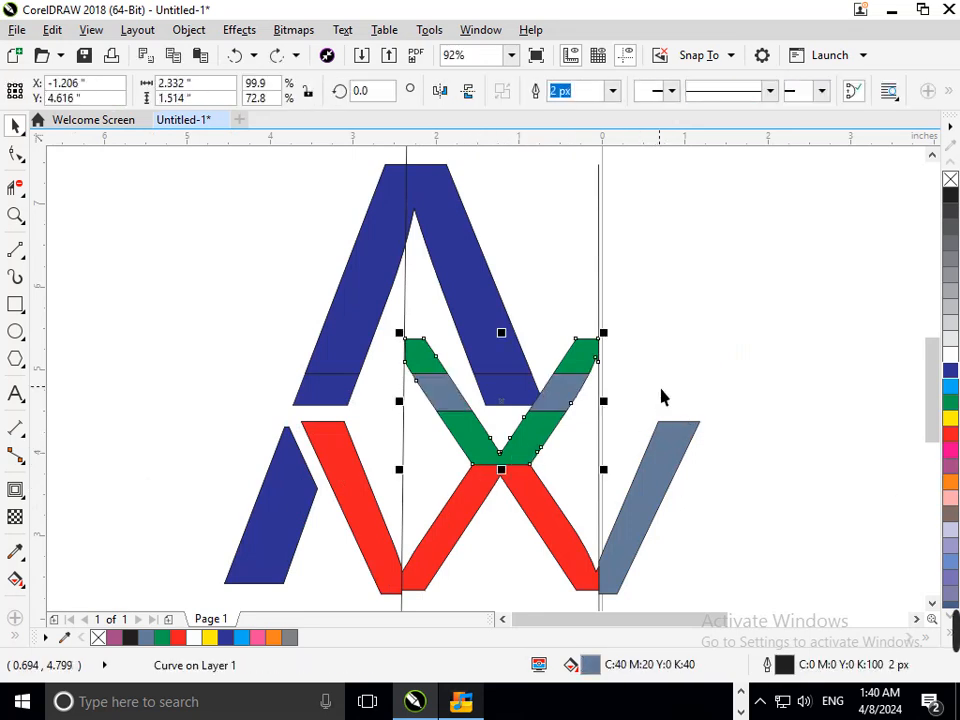
Step: Draw a thin horizontal rectangle about 4.36 by 0.21 in across the A's legs and the X's upper arms
click(18, 305)
drag(281, 339, 643, 394)
mouse_move(465, 343)
mouse_down()
mouse_move(475, 385)
mouse_move(478, 368)
mouse_up()
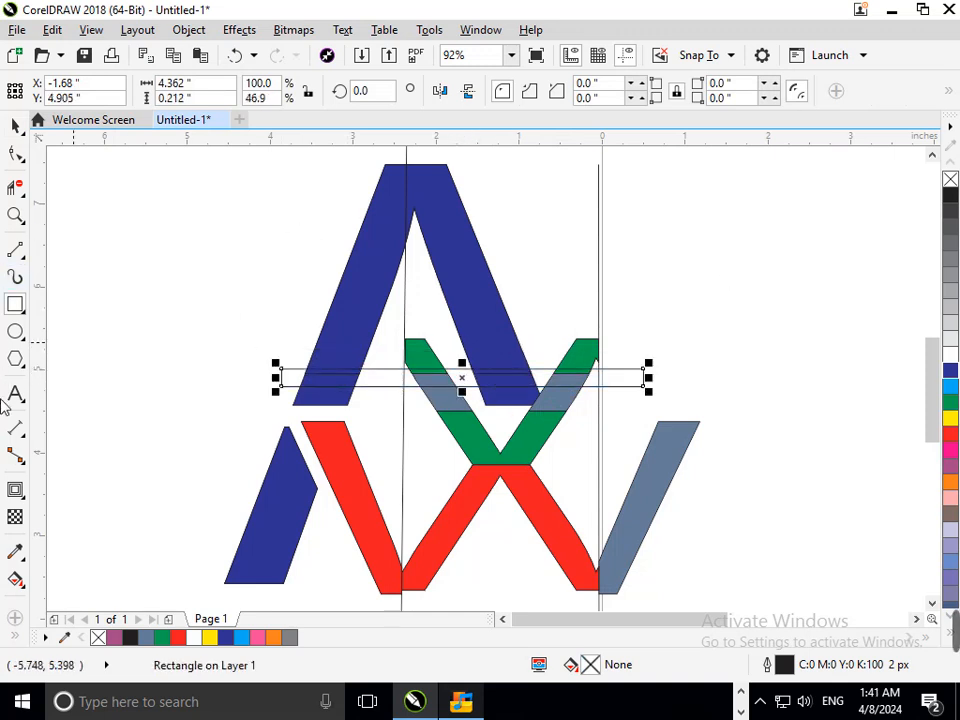
Step: Smart-fill the strips where the thin rectangle crosses the X's two upper arms and color both green
click(14, 636)
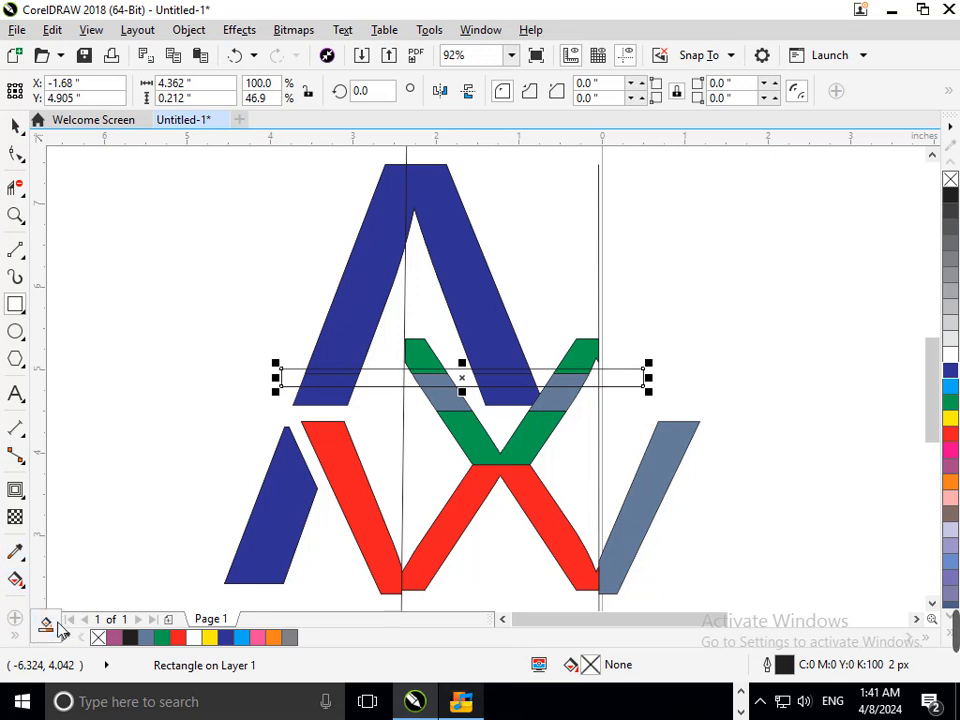
click(46, 626)
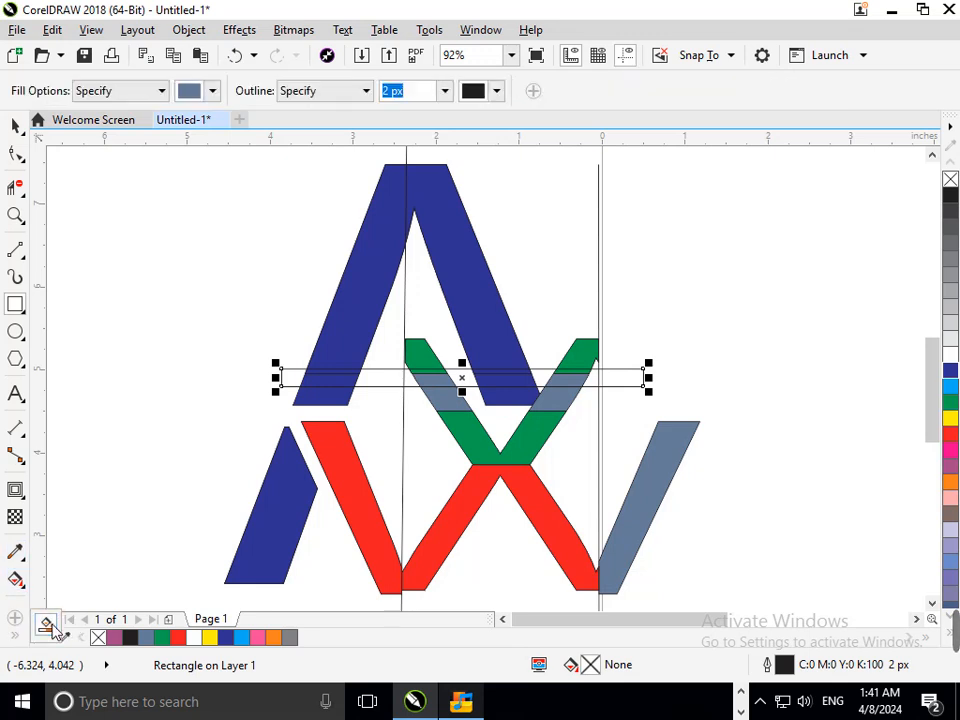
click(443, 384)
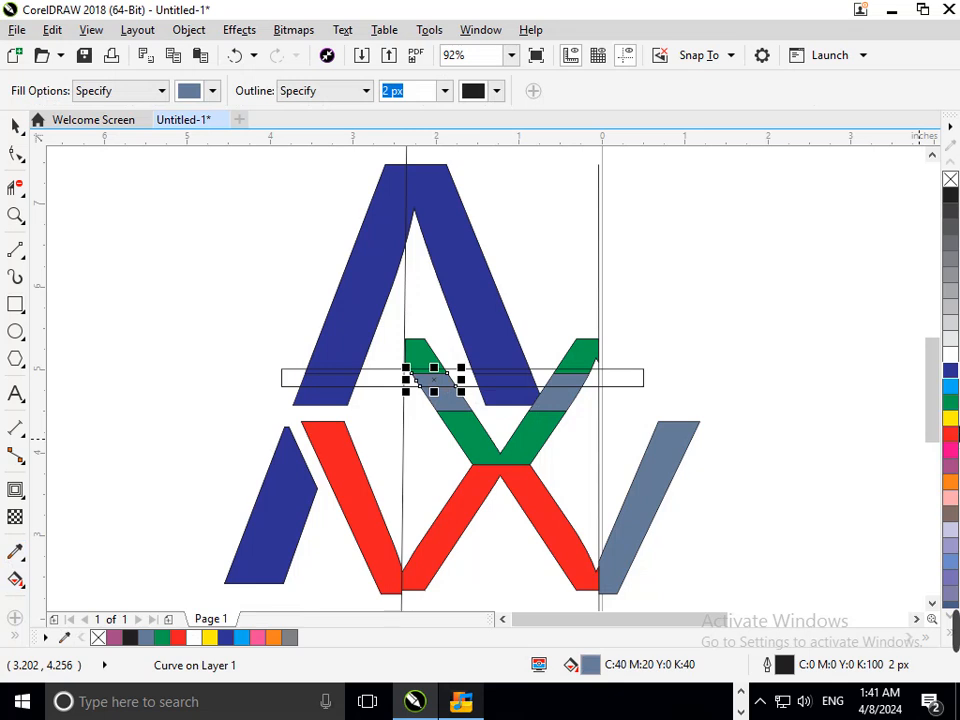
click(951, 403)
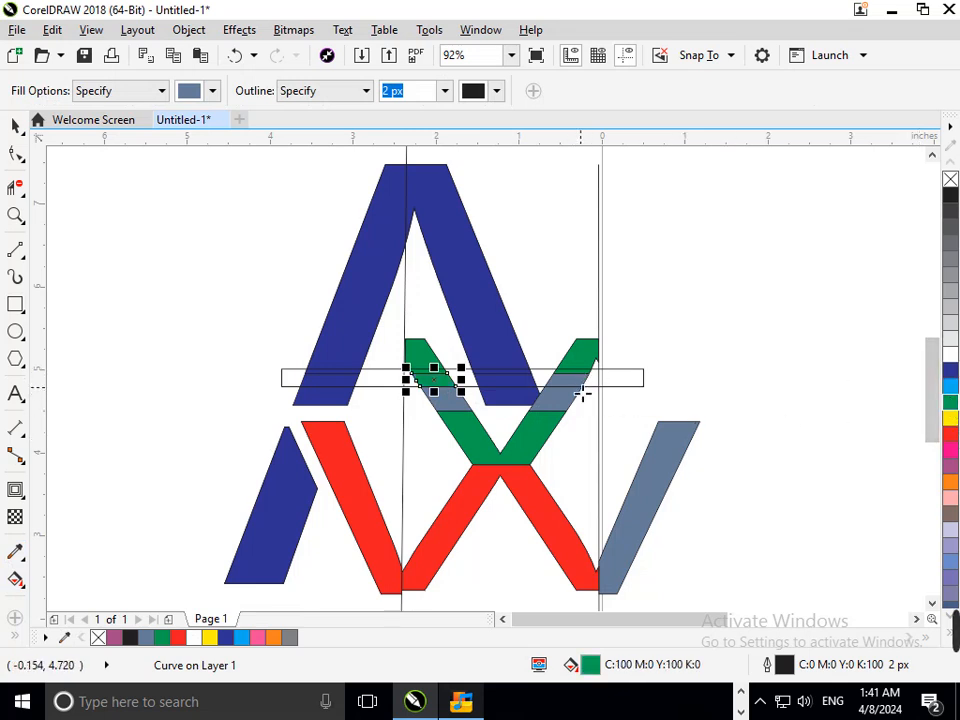
click(586, 386)
click(951, 403)
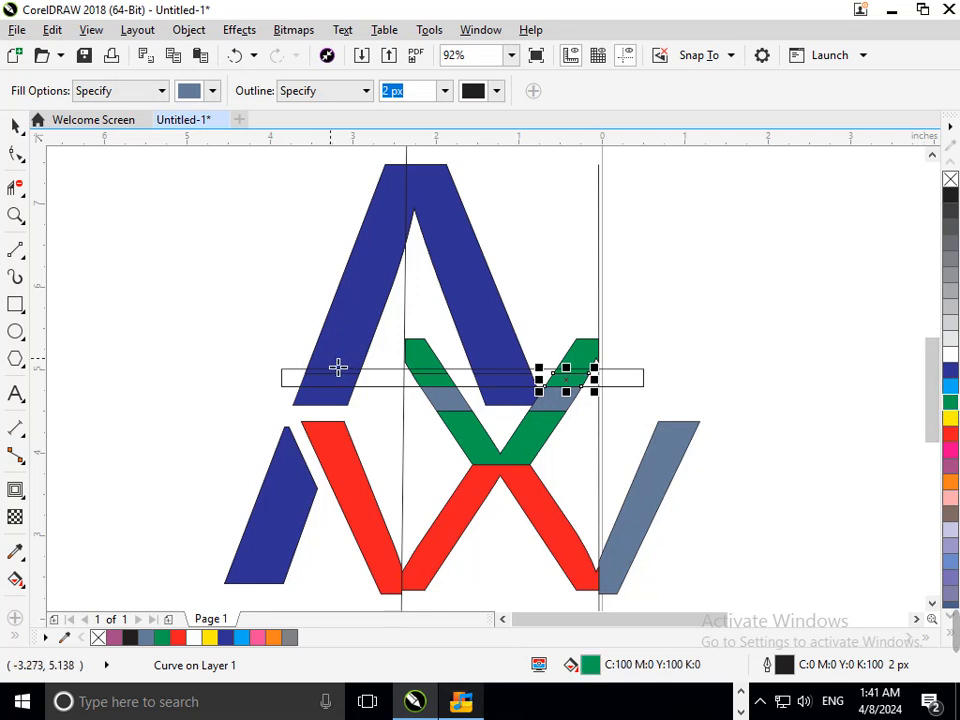
Step: Delete the thin horizontal rectangle and the two long vertical lines running through the letters
click(14, 130)
click(149, 300)
drag(298, 384, 151, 382)
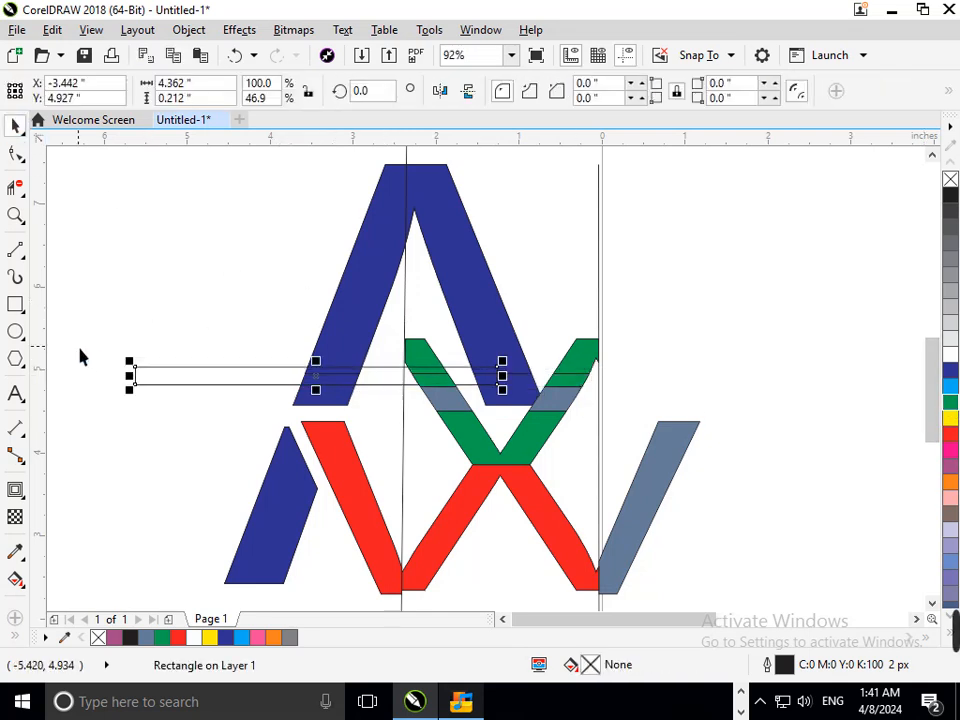
key(Delete)
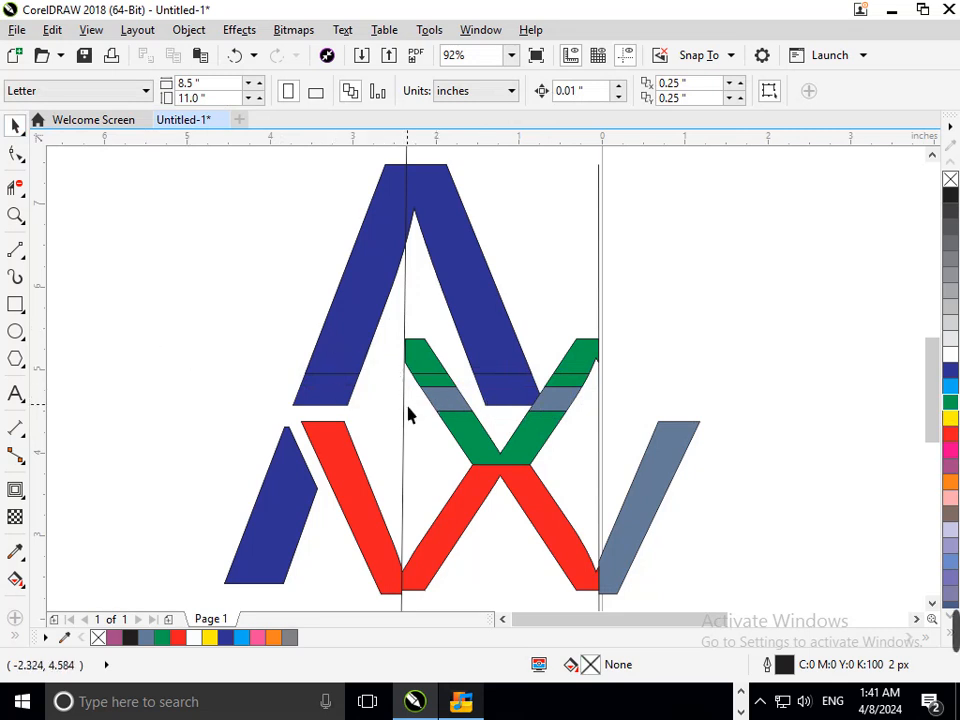
drag(405, 414, 741, 419)
key(Delete)
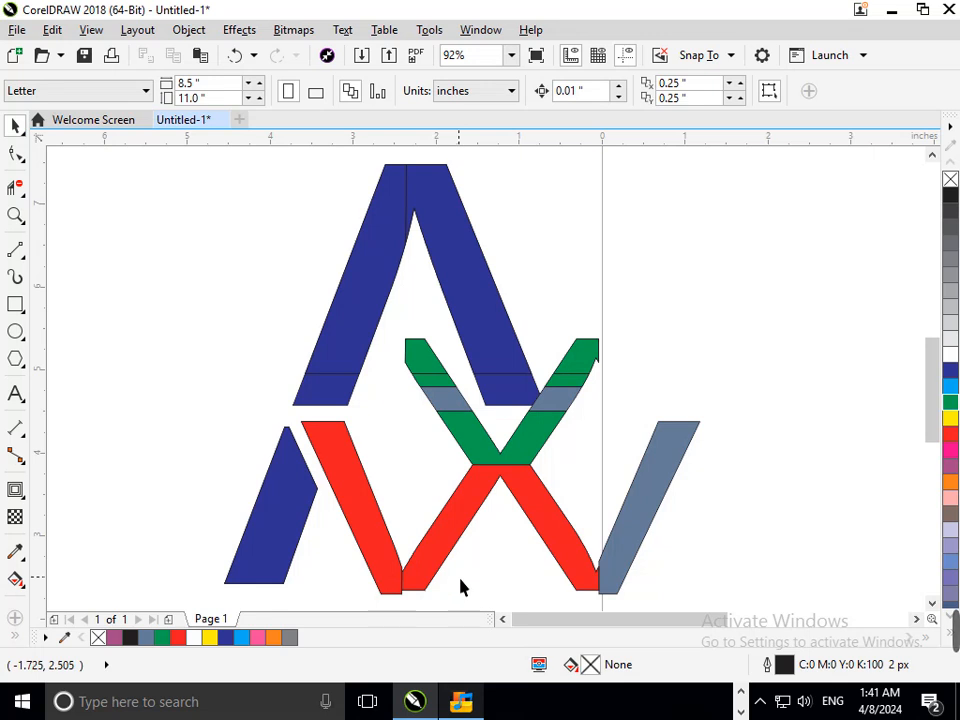
Step: Draw a rectangle about 0.40 by 1.27 in over the outer tip of the X's upper-right arm and fill it blue
click(15, 304)
drag(596, 303, 628, 413)
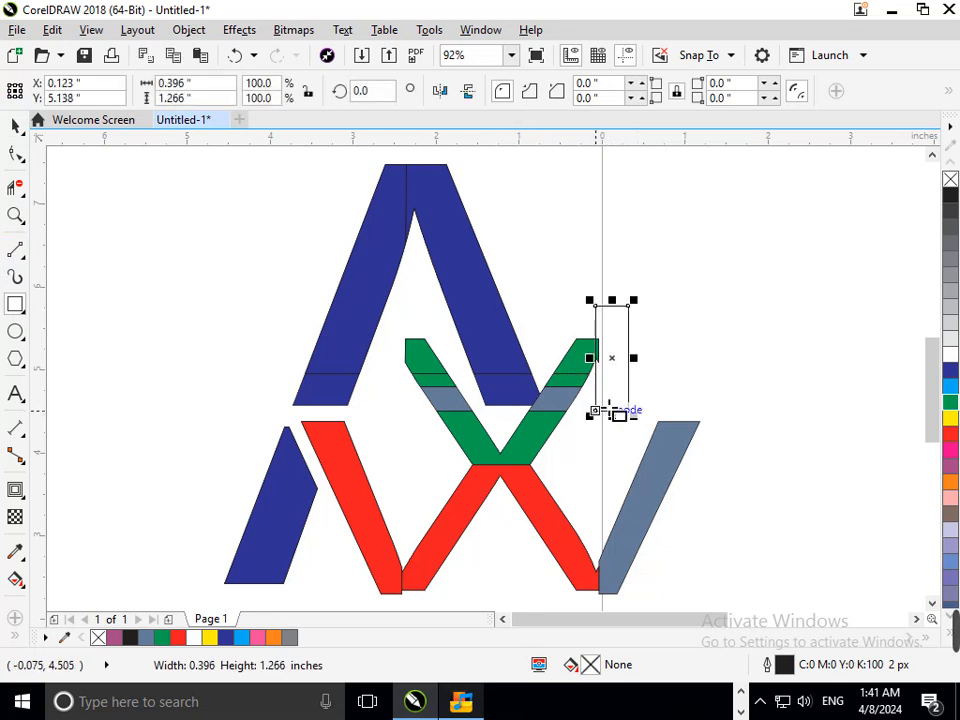
drag(741, 508, 741, 508)
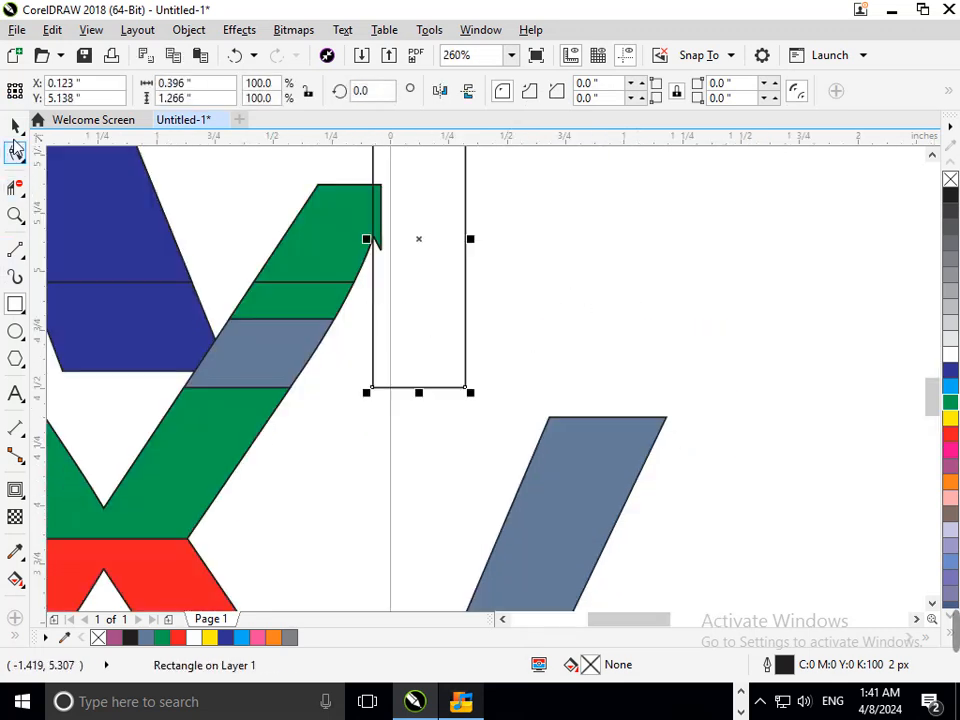
click(14, 134)
click(540, 299)
drag(452, 342, 447, 341)
shift+click(362, 246)
click(580, 238)
click(385, 332)
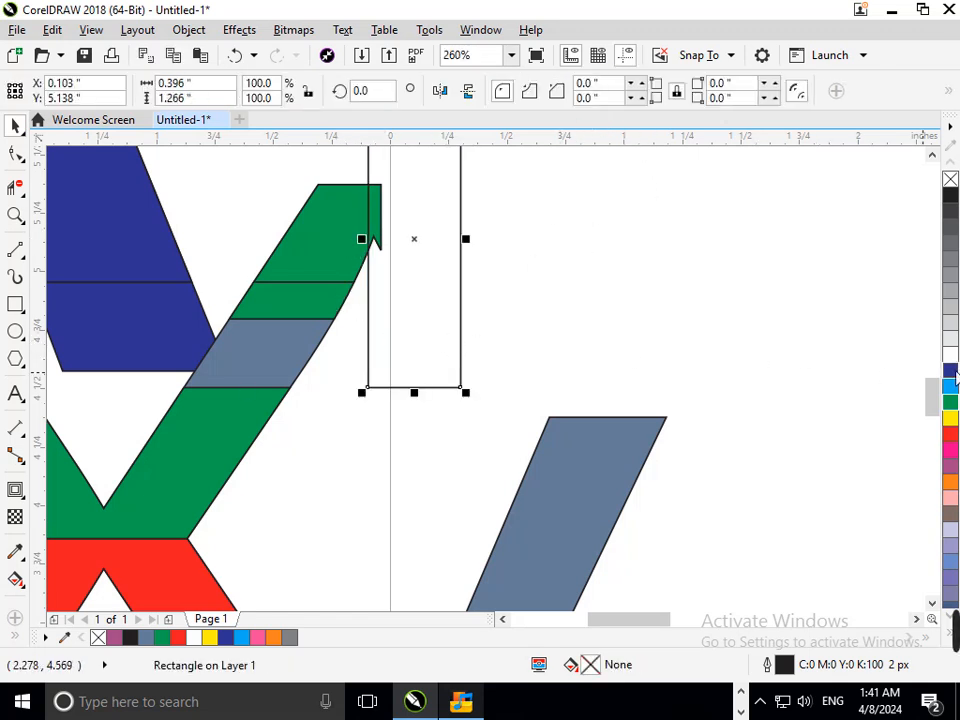
click(950, 371)
click(718, 381)
click(435, 371)
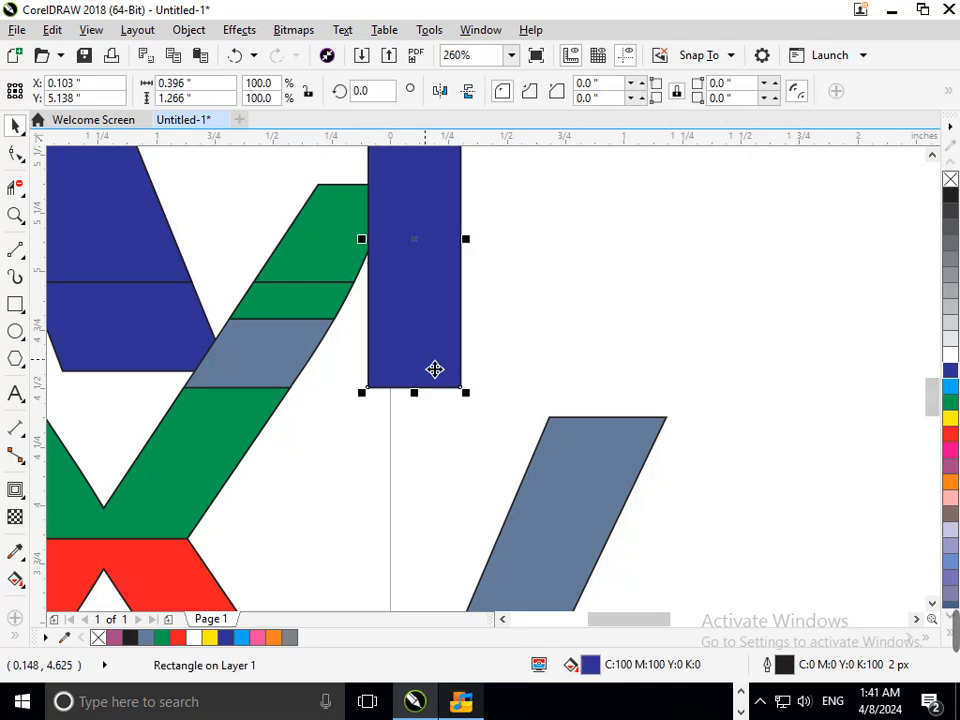
Step: Trim the green tip of the X's upper-right arm with the blue rectangle and delete the rectangle
shift+click(357, 264)
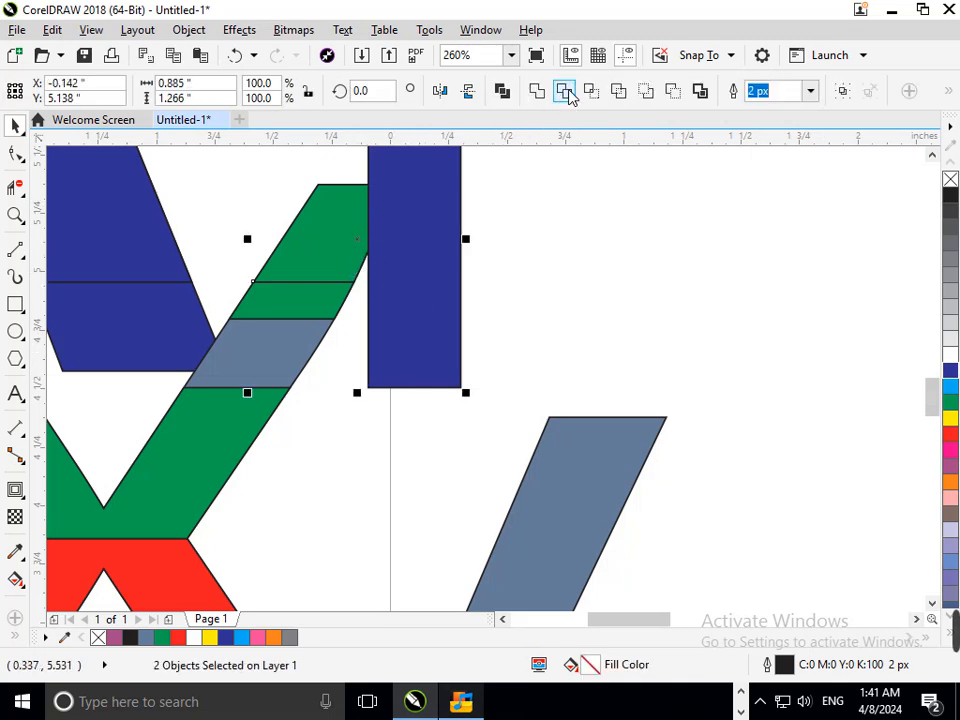
click(565, 92)
drag(455, 247, 636, 199)
key(Delete)
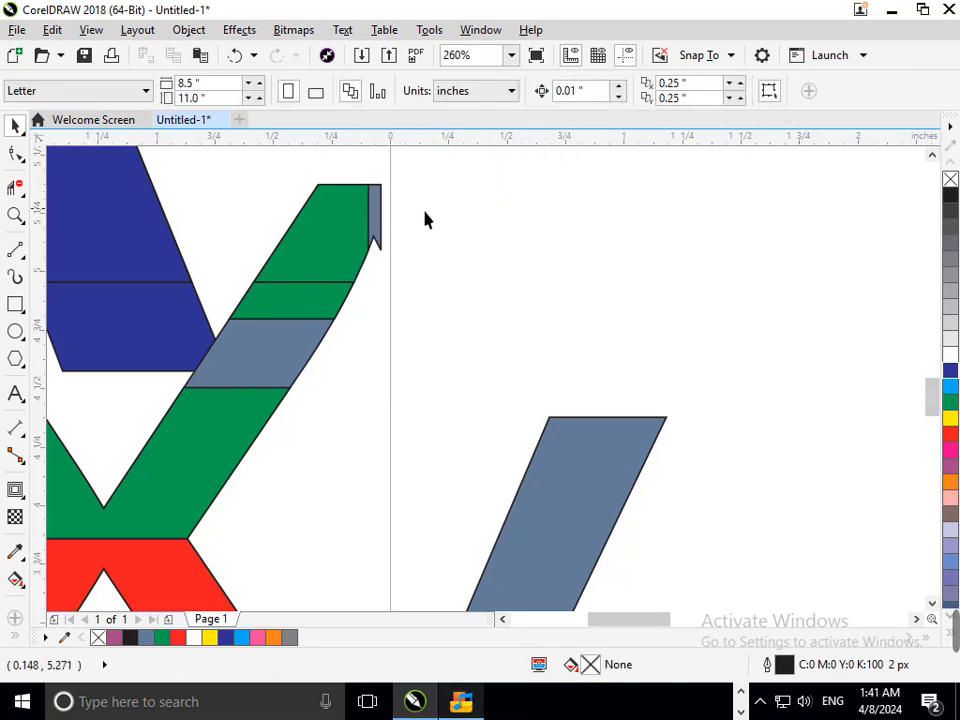
Step: Delete the blue-gray upper half of the X lying behind the green pieces
click(380, 226)
key(Delete)
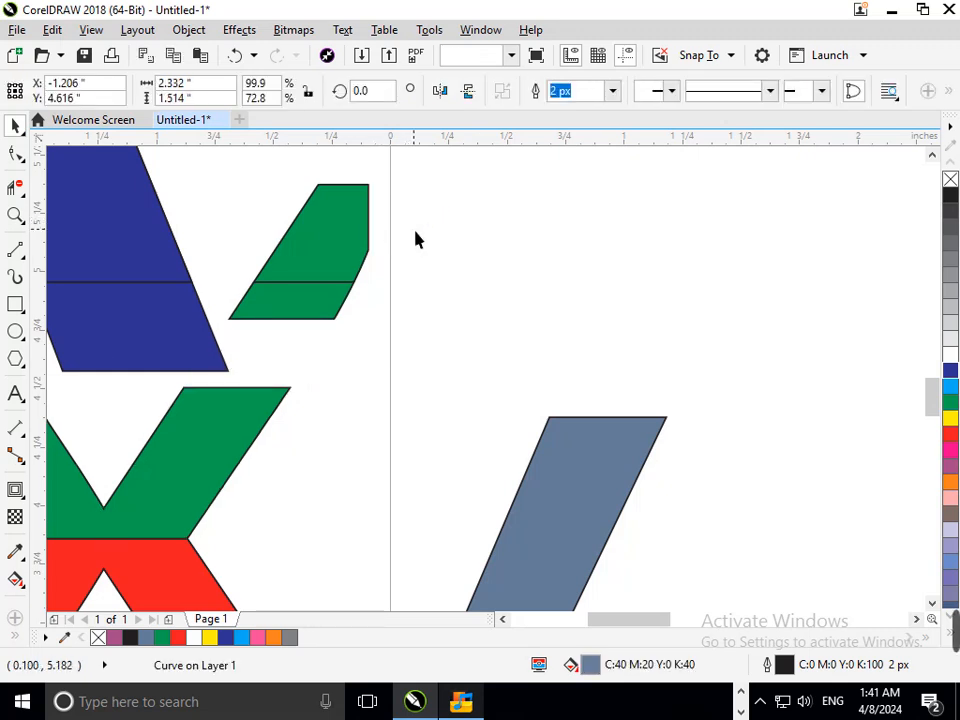
key(F4)
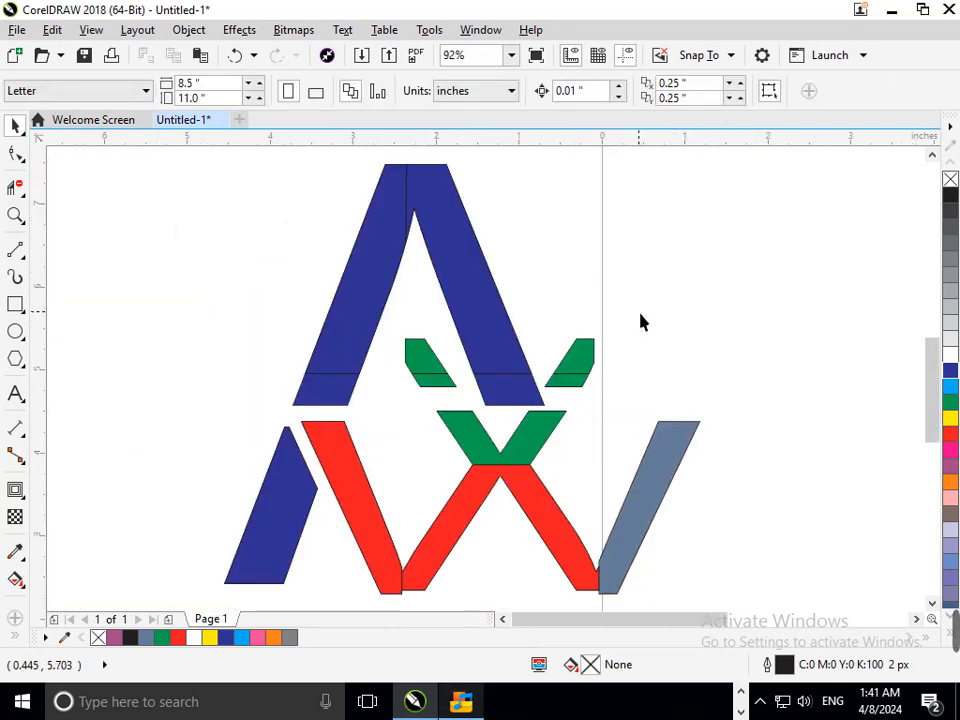
Step: Weld the two green pieces at the end of each upper X arm into a single shape
mouse_move(446, 389)
mouse_down()
mouse_move(438, 412)
mouse_move(439, 380)
mouse_up()
shift+click(422, 362)
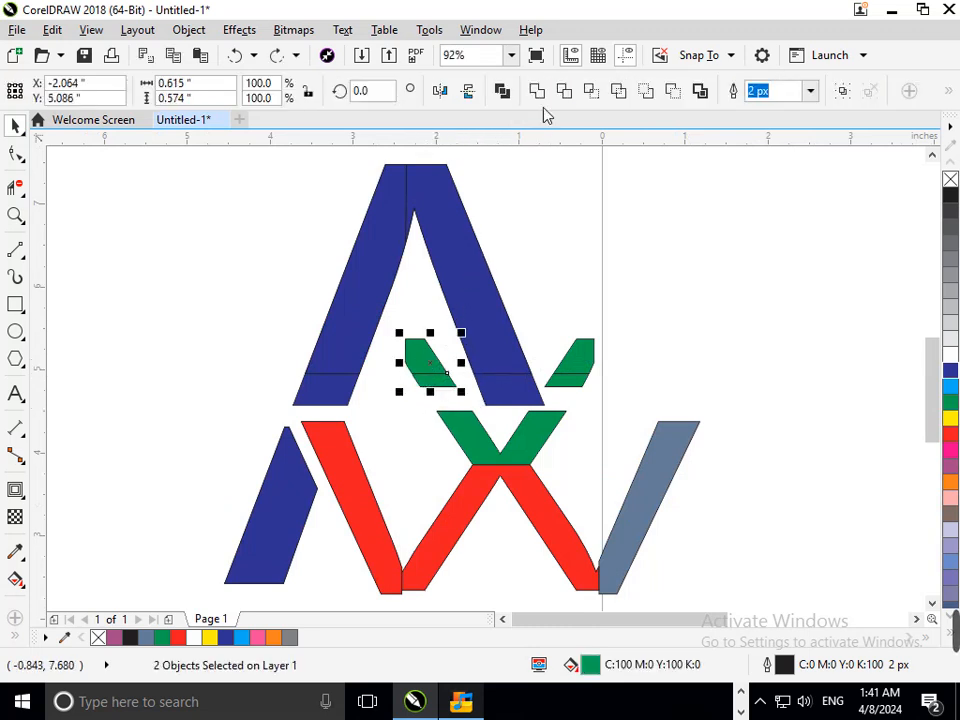
click(672, 396)
click(579, 388)
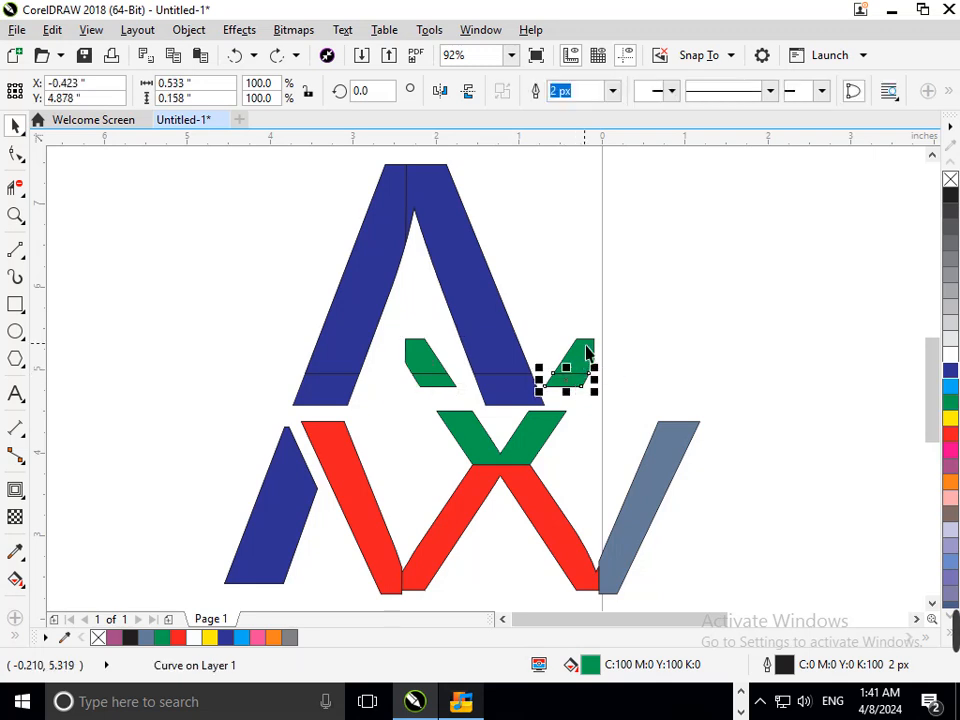
shift+click(572, 362)
click(661, 204)
drag(442, 384, 398, 378)
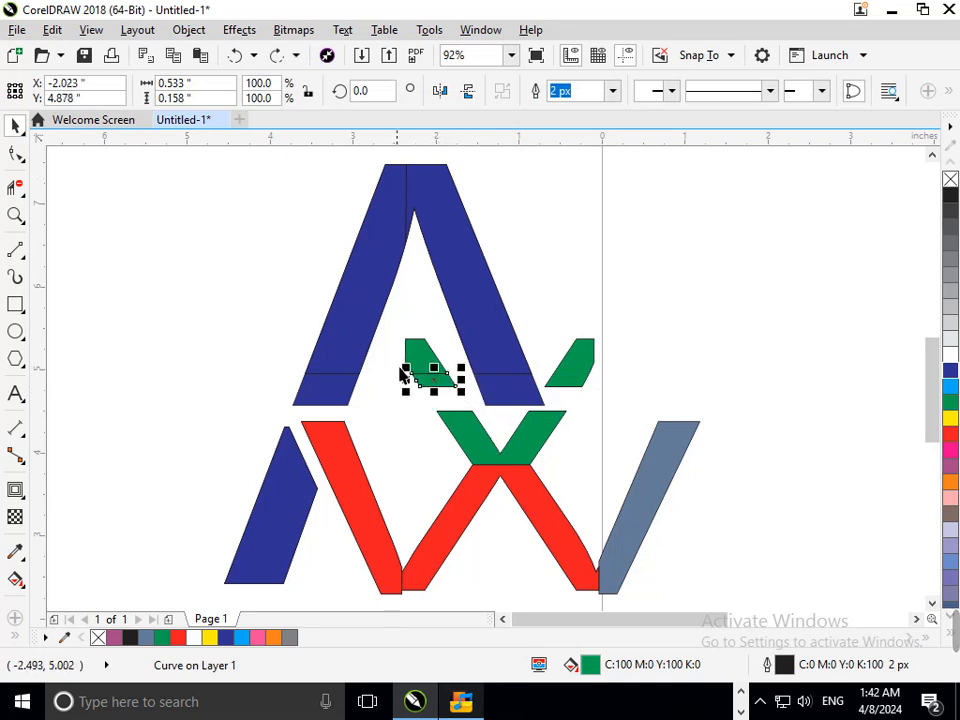
shift+click(416, 353)
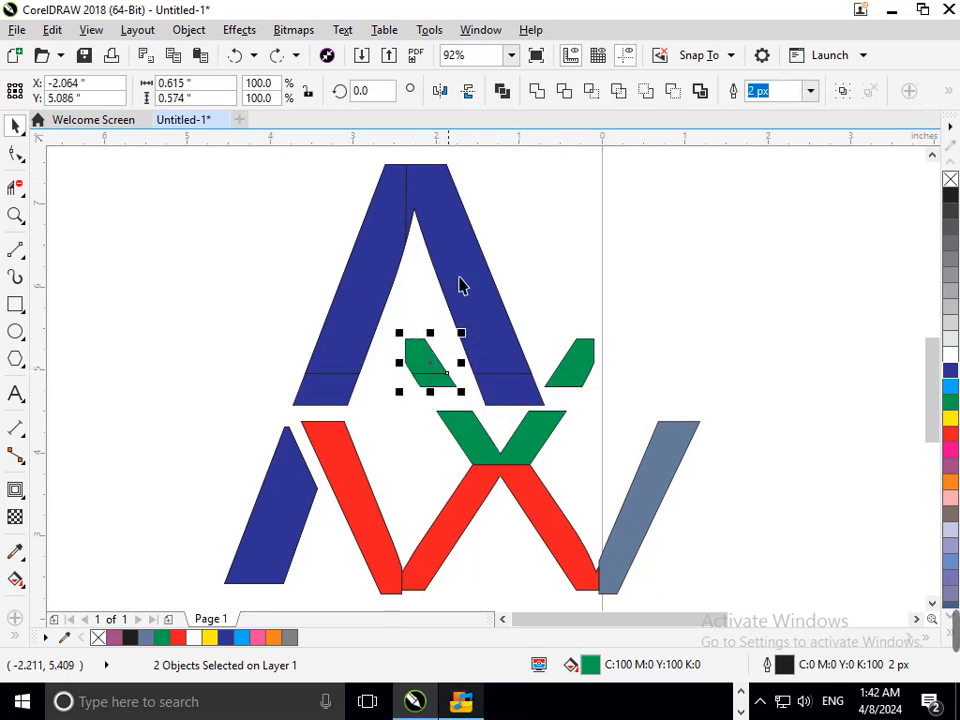
click(537, 92)
click(647, 216)
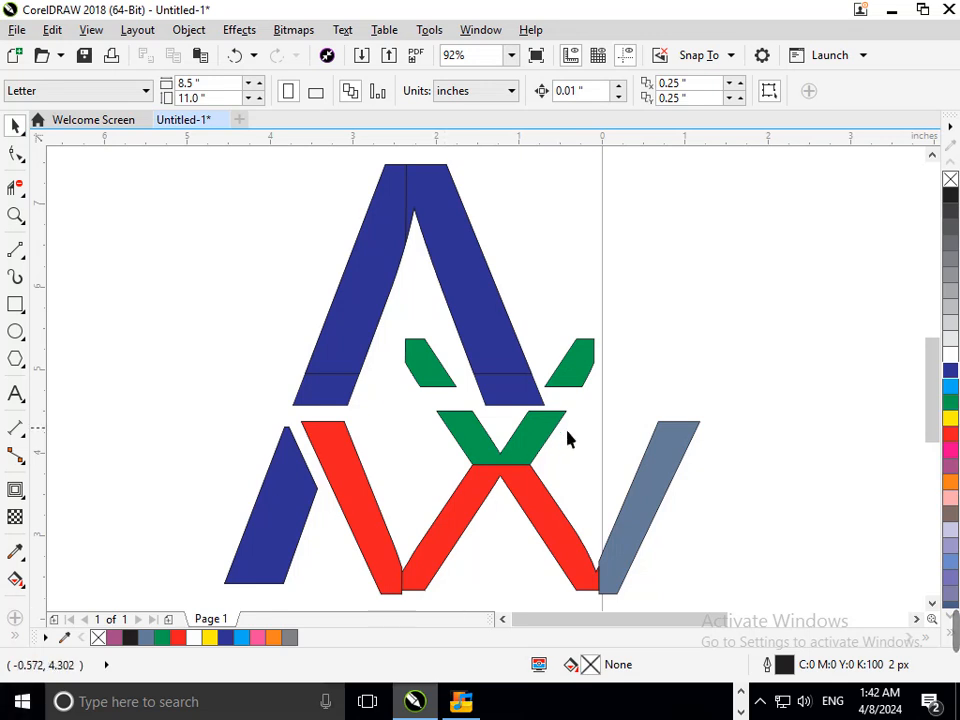
drag(501, 408, 376, 409)
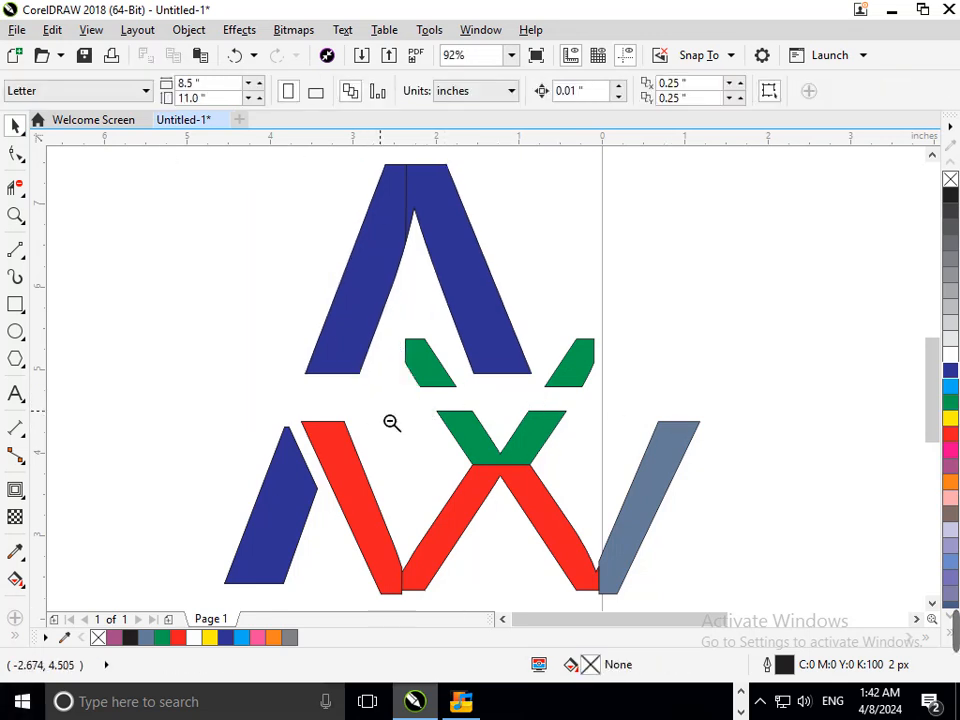
key(F3)
key(ctrl+z)
key(ctrl+z)
key(ctrl+z)
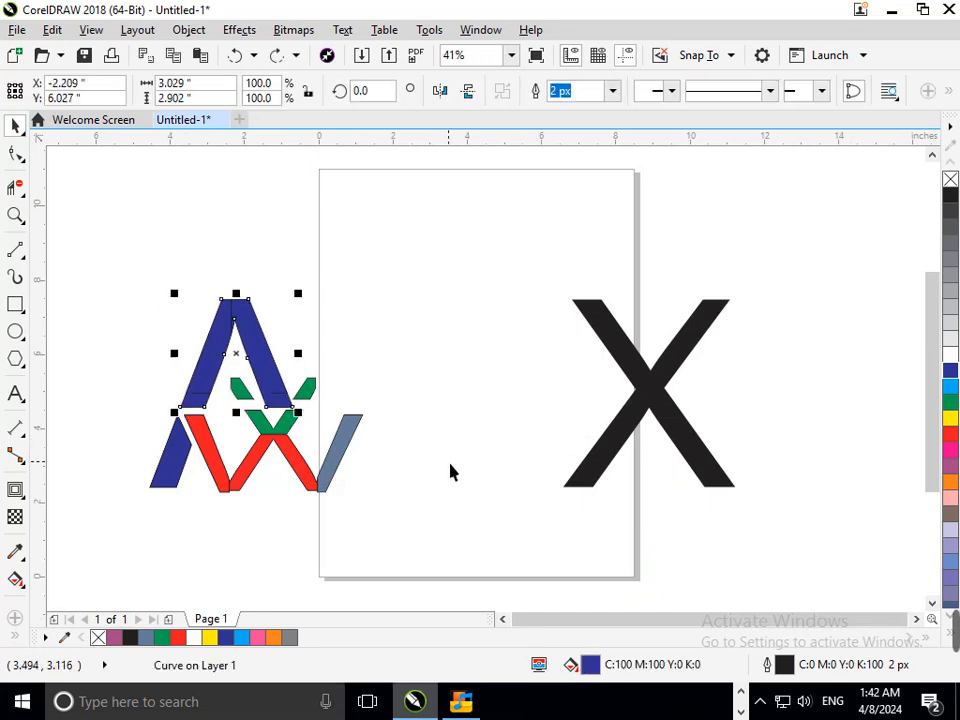
Step: Fill the A behind the blue pieces green to color its leg ends, and delete the large black X beside the monogram
click(950, 401)
click(516, 530)
drag(514, 264, 770, 540)
key(Delete)
key(F3)
drag(435, 405, 461, 434)
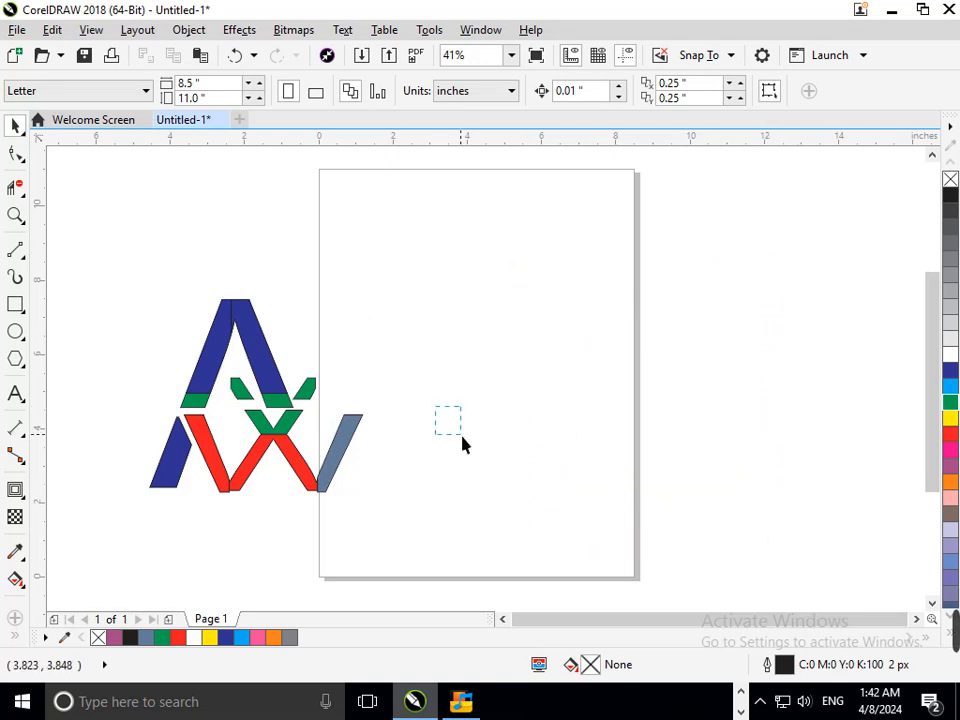
Step: Move the whole monogram to the empty area left of the page and group its pieces
drag(225, 247, 362, 381)
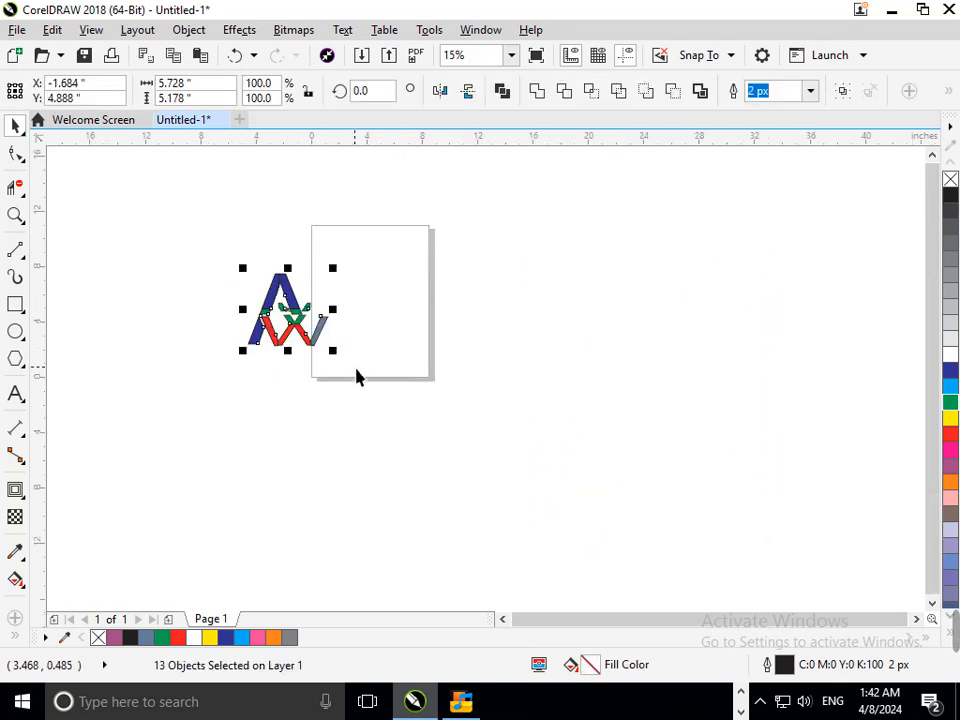
click(333, 344)
drag(326, 339, 214, 326)
click(232, 402)
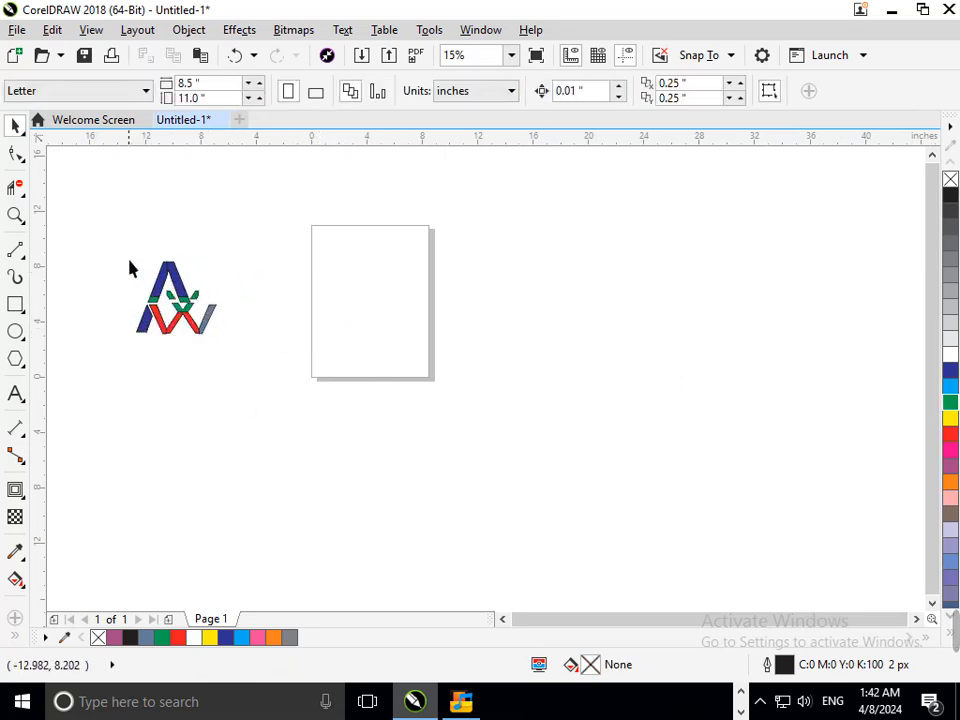
drag(118, 256, 227, 352)
click(470, 552)
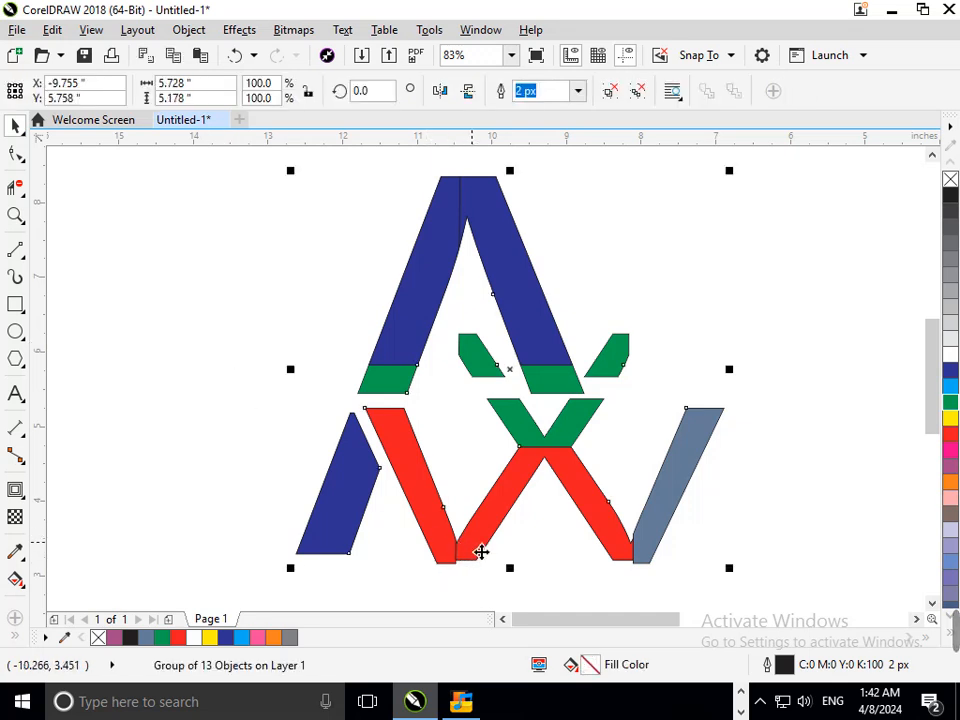
click(768, 452)
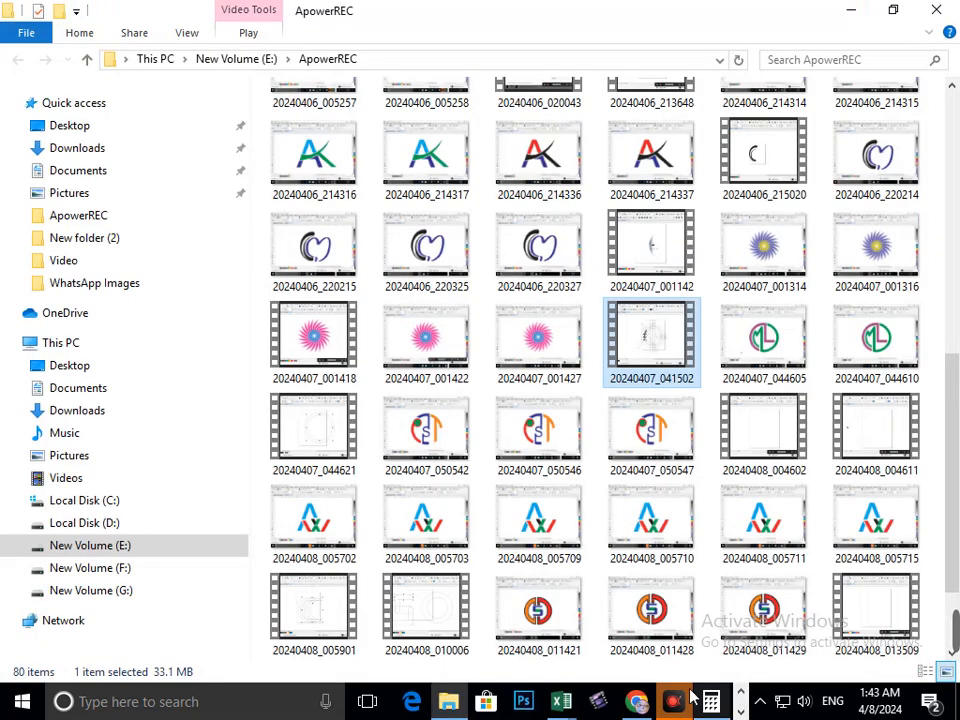
click(687, 697)
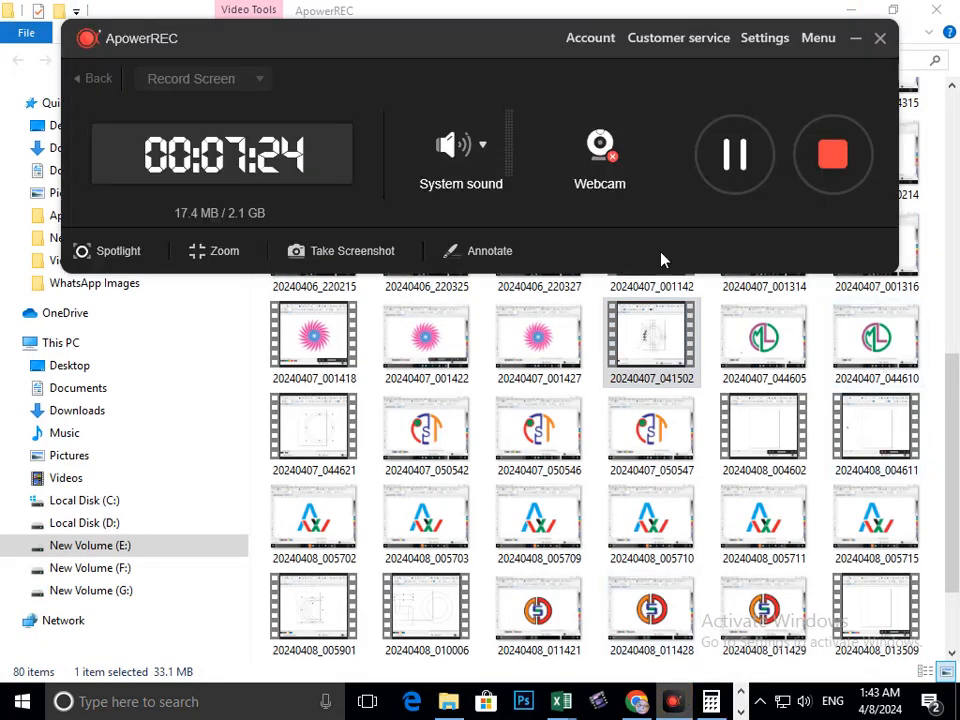
click(855, 40)
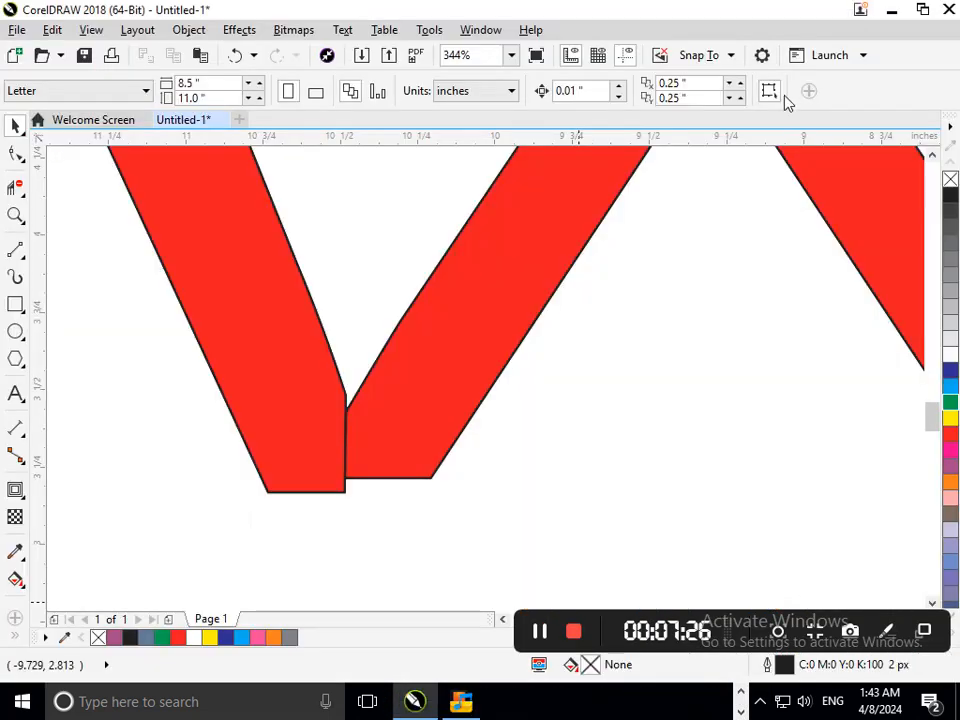
Step: Move the red lower half of the X down until its feet line up with the base of the red W stroke
click(407, 476)
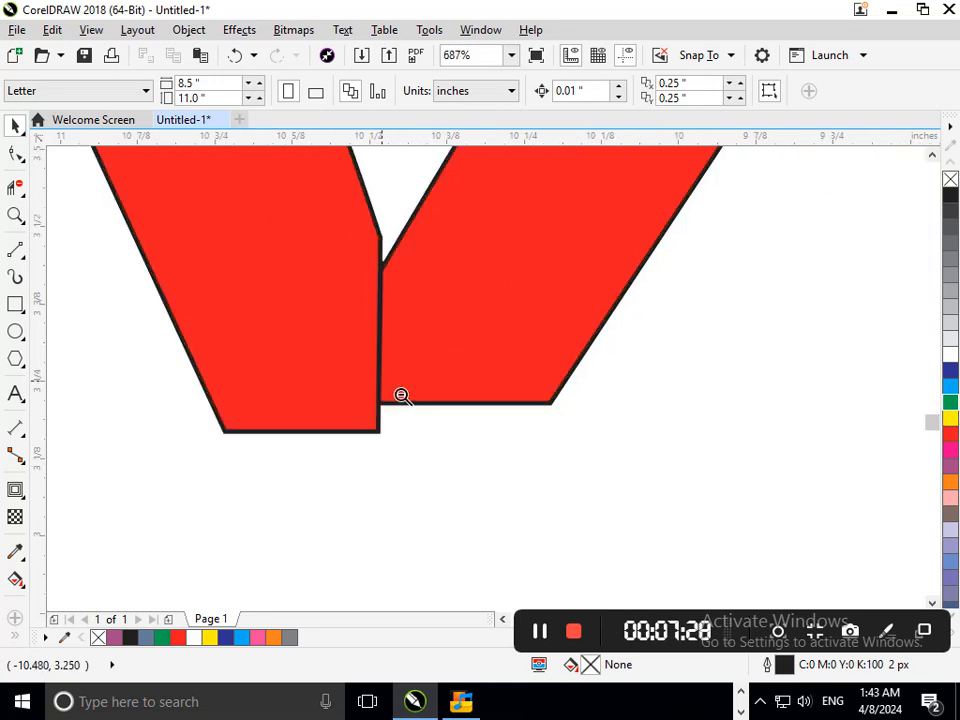
key(F3)
click(460, 386)
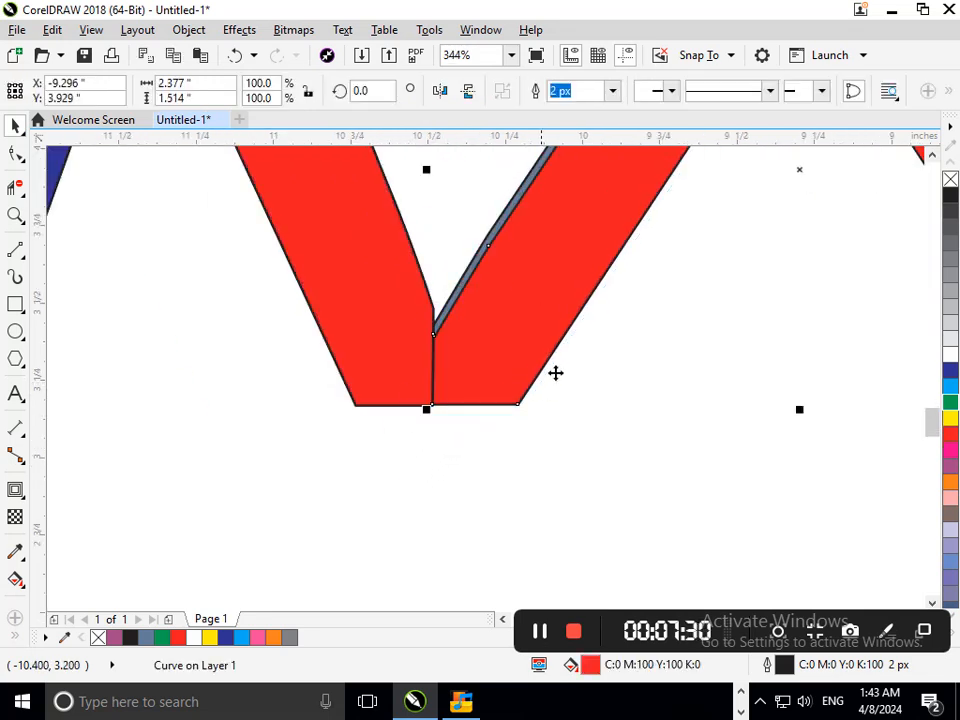
key(F3)
key(F3)
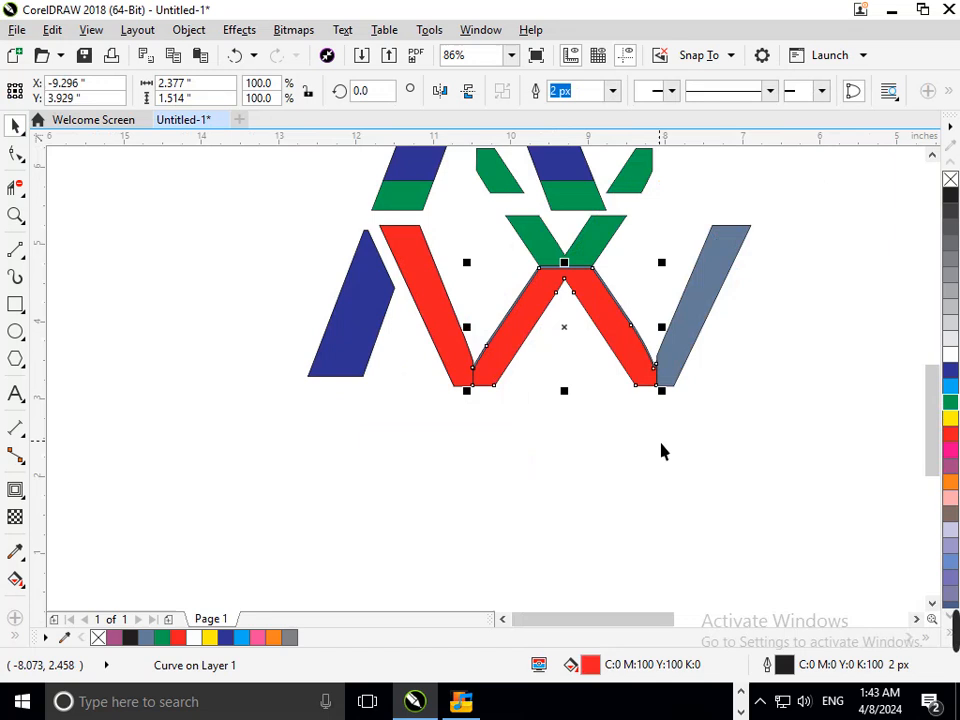
Step: Delete the blue-gray lower half of the X showing behind the red piece
click(626, 390)
drag(581, 271, 609, 273)
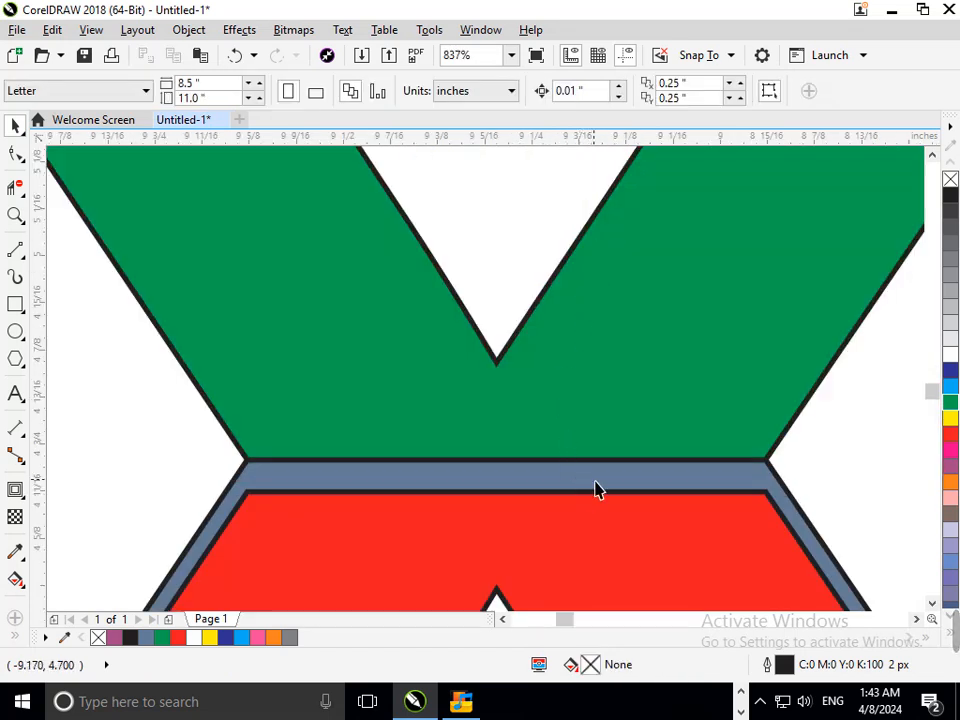
drag(596, 484, 309, 441)
key(Delete)
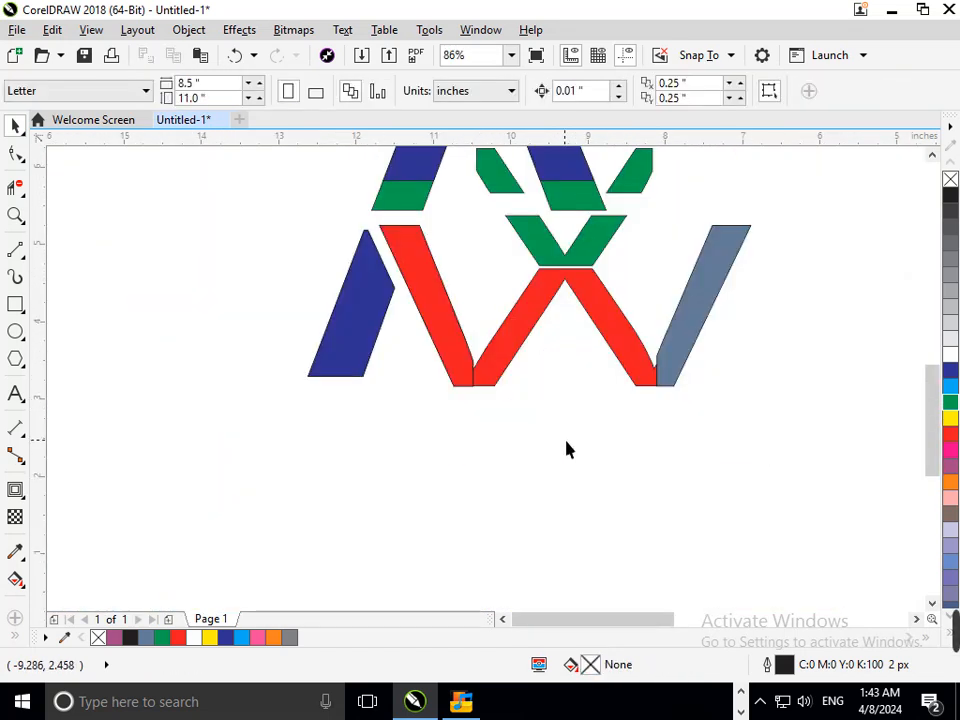
Step: Examine how the feet of the red W stroke and the red X piece meet along their shared edge and baseline
key(F3)
key(F3)
key(F2)
drag(347, 249, 580, 348)
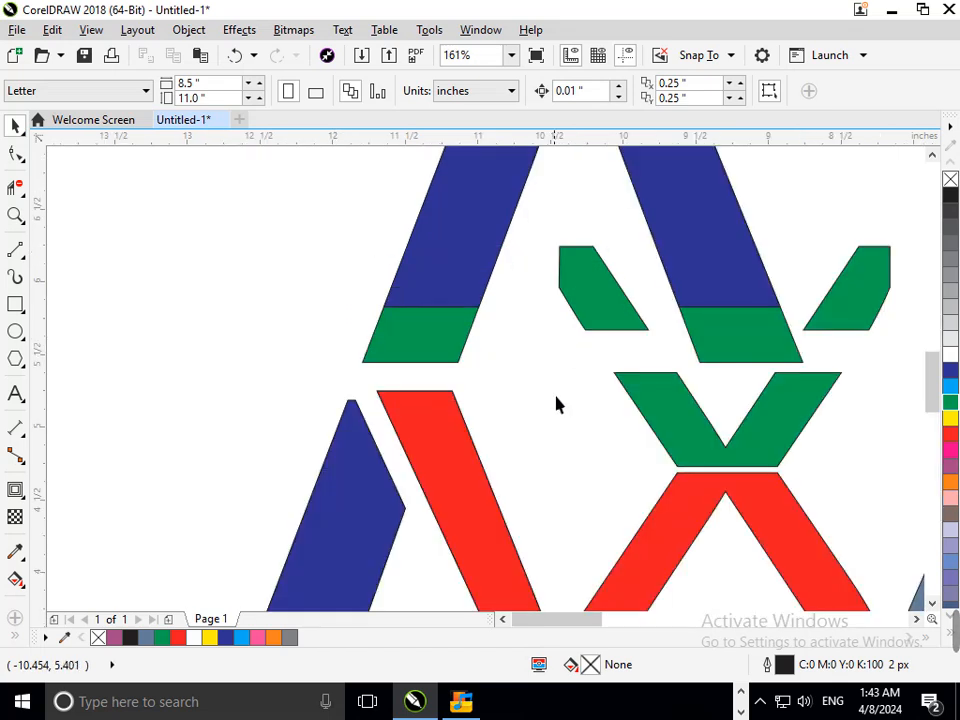
key(F3)
key(F2)
drag(429, 332, 530, 394)
scroll(484, 410, up, 2)
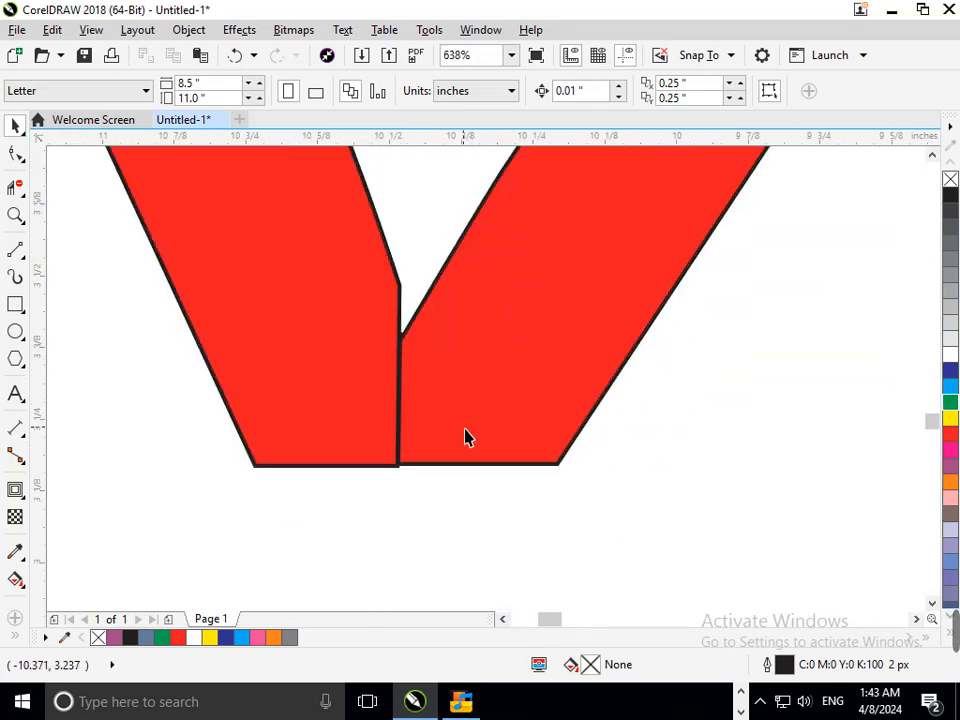
click(465, 437)
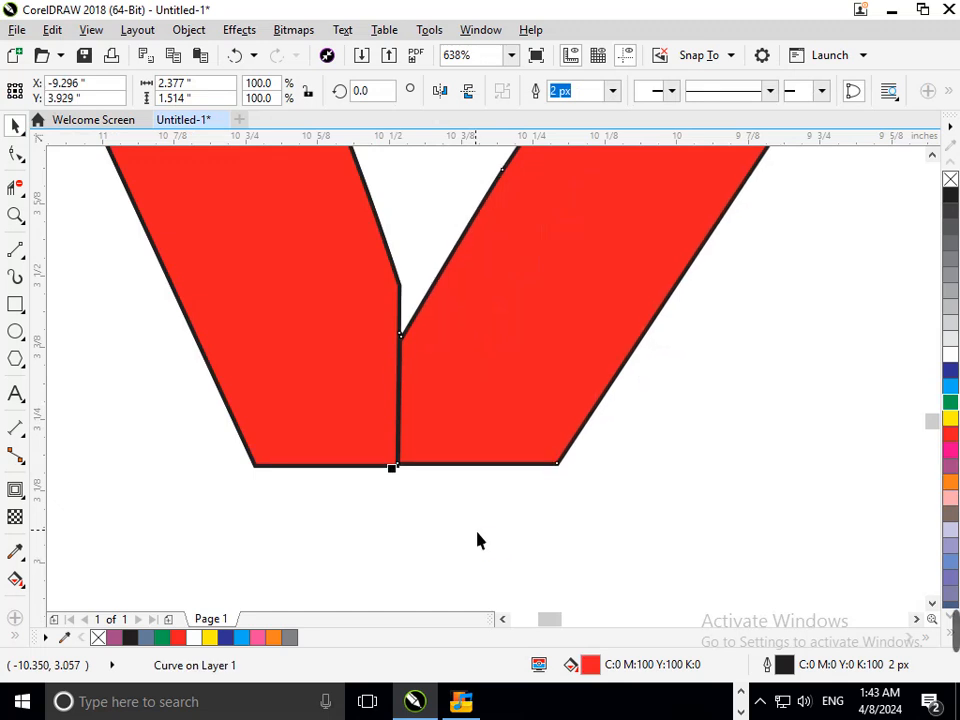
key(F2)
drag(362, 446, 557, 470)
key(F2)
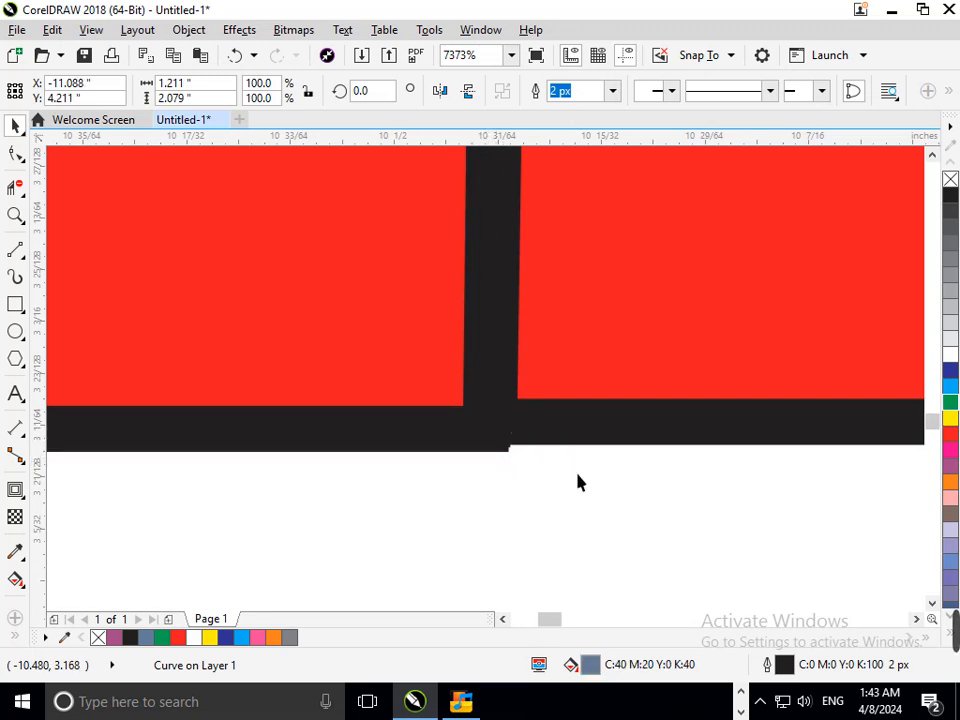
key(F3)
key(F3)
key(F3)
key(F3)
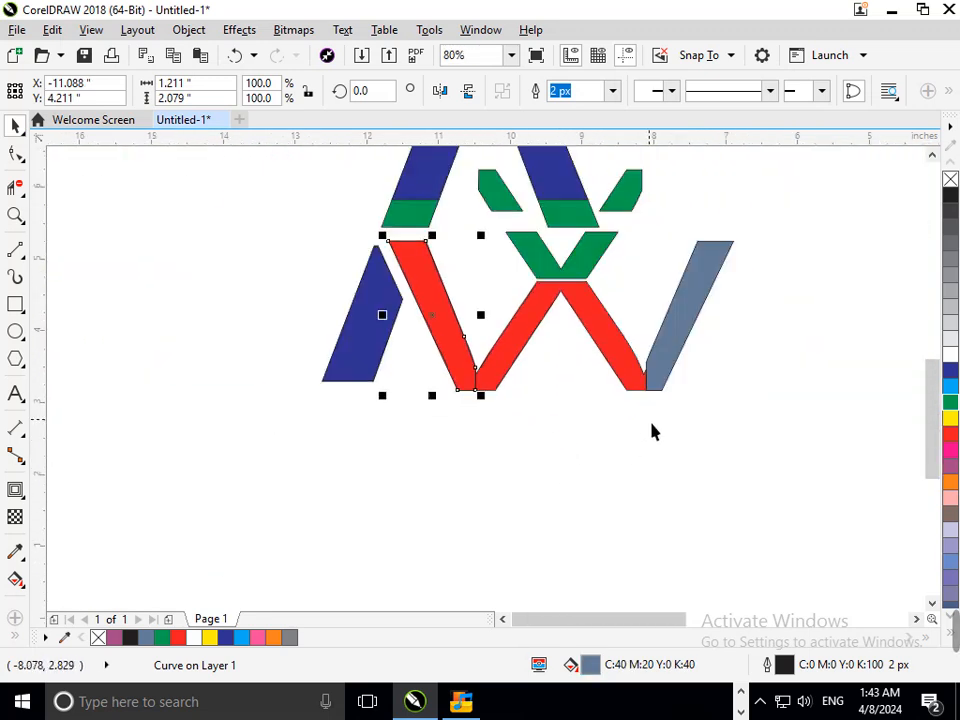
click(647, 456)
Step: Shift the two top corner nodes and inner peak node of the red lower X piece slightly down, away from the green V
key(F3)
key(F2)
drag(430, 292, 567, 358)
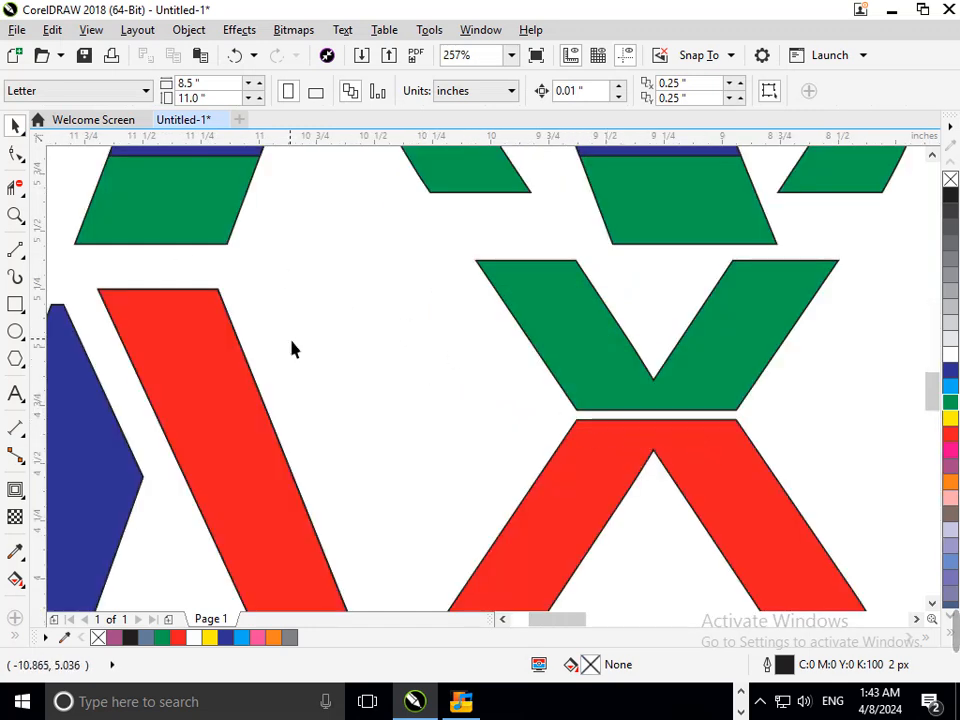
click(15, 153)
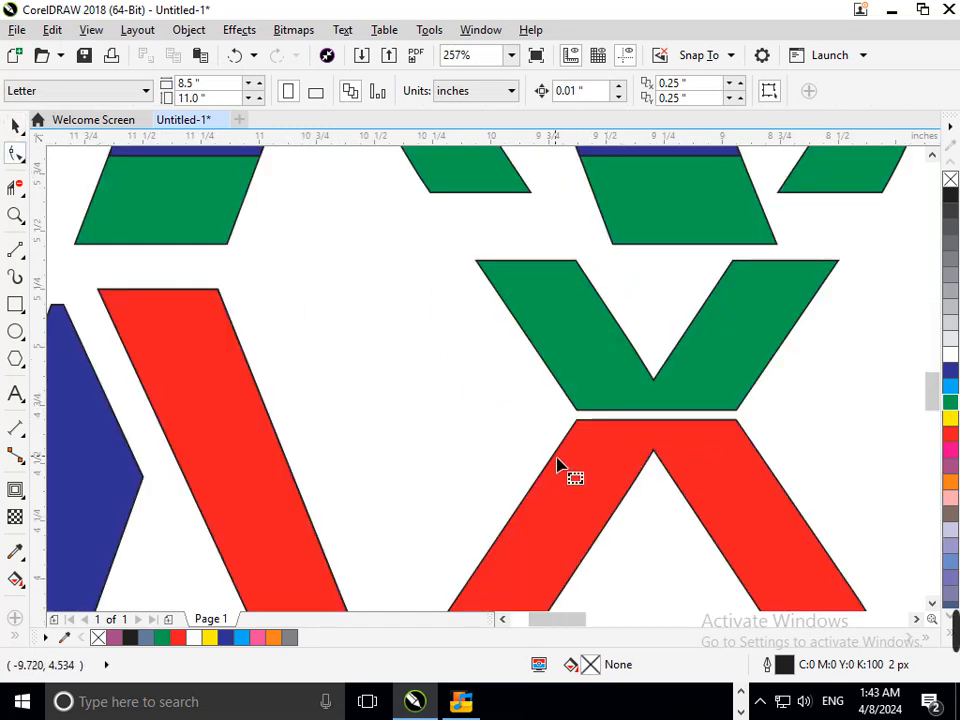
click(572, 458)
drag(546, 416, 790, 530)
drag(683, 494, 682, 511)
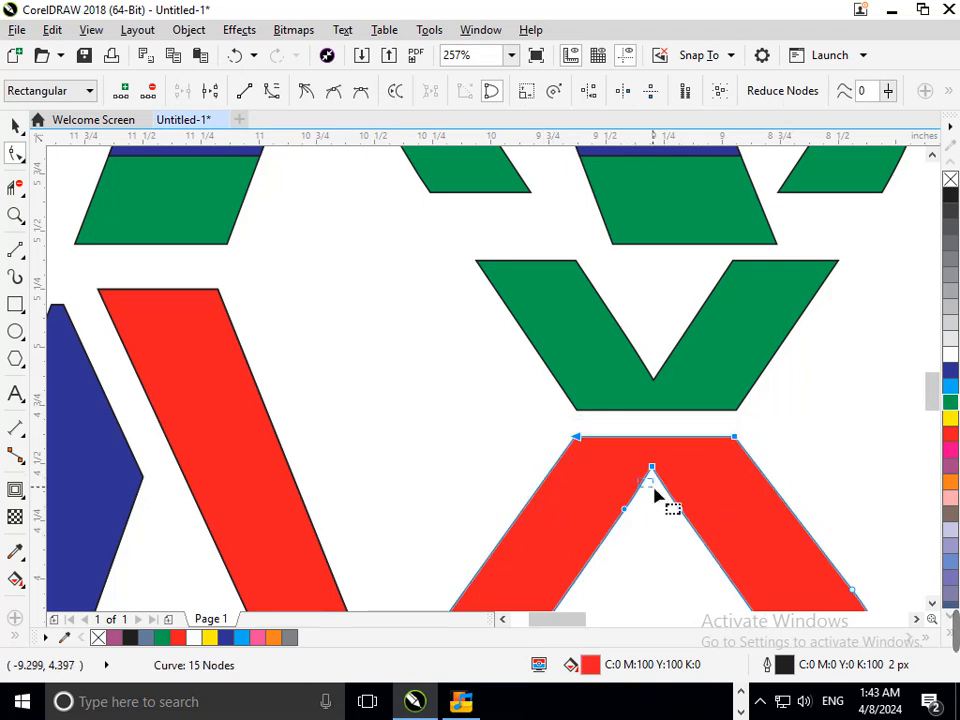
key(F3)
Step: Draw a straight line about 0.7 by 0.95 inches from the red right leg's inner edge down across the blue-gray stroke's foot
click(15, 125)
click(225, 272)
scroll(585, 378, up, 5)
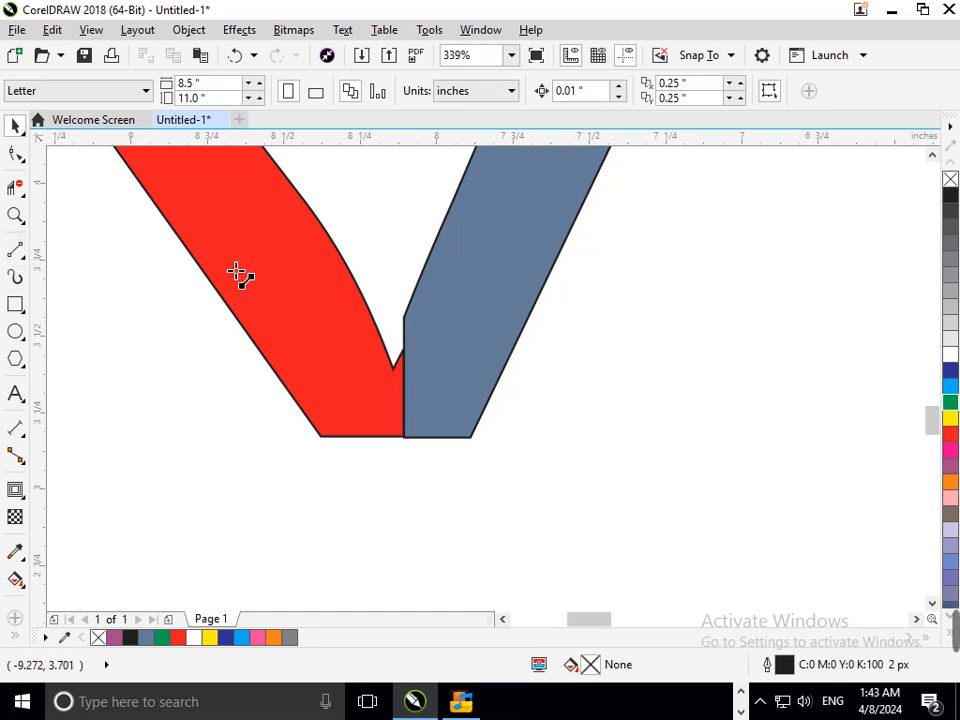
click(15, 248)
drag(322, 224, 537, 514)
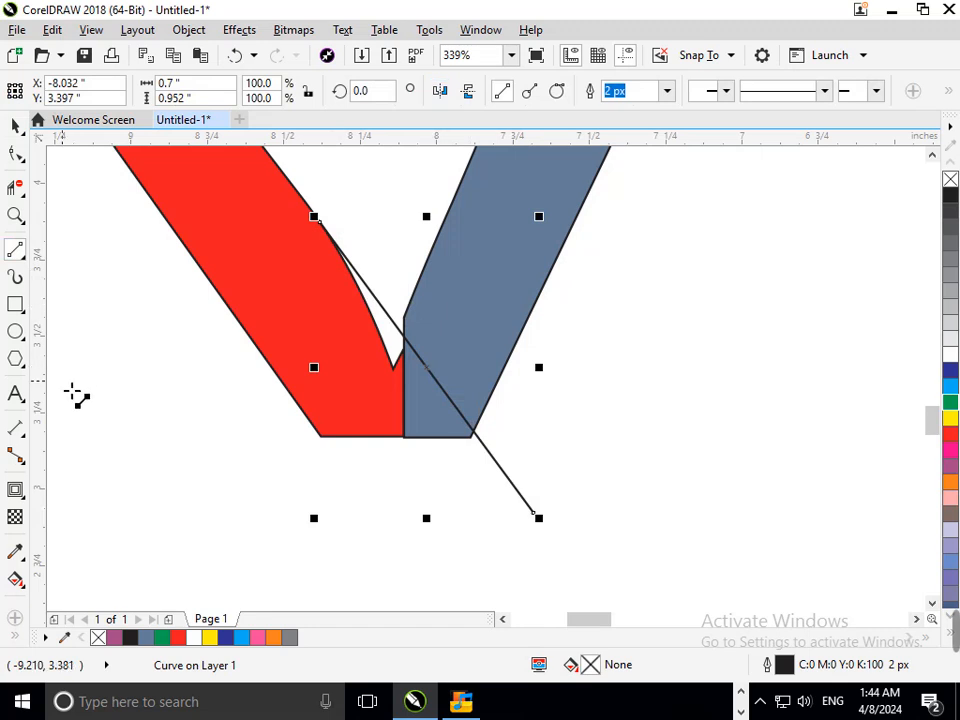
Step: Try to smart-fill the sliver between the red leg's curved edge and the new line
click(16, 637)
click(45, 623)
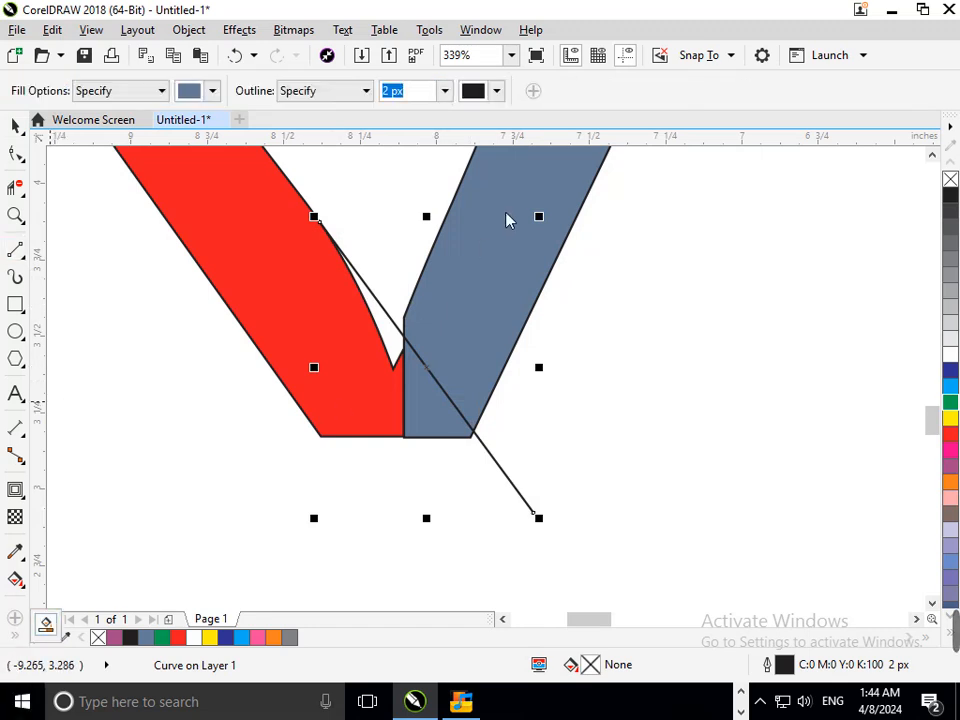
click(392, 345)
key(ctrl+z)
Step: Reposition both end nodes of the guide line, extending it to about 0.81 by 0.97 inches with its upper end inside the red leg
click(16, 153)
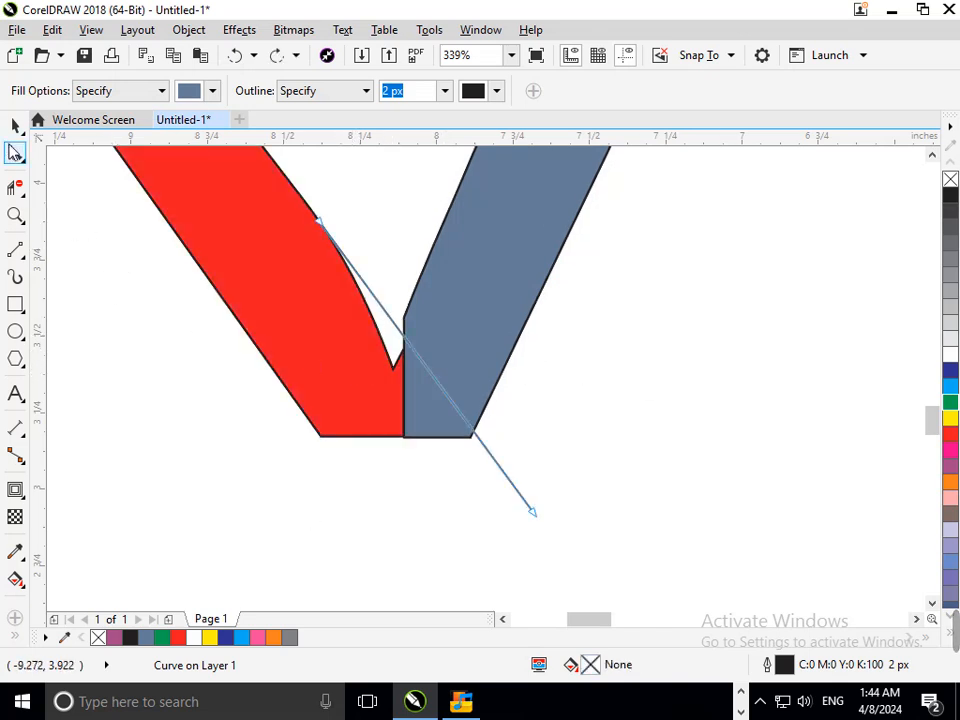
drag(323, 228, 299, 209)
drag(534, 508, 549, 505)
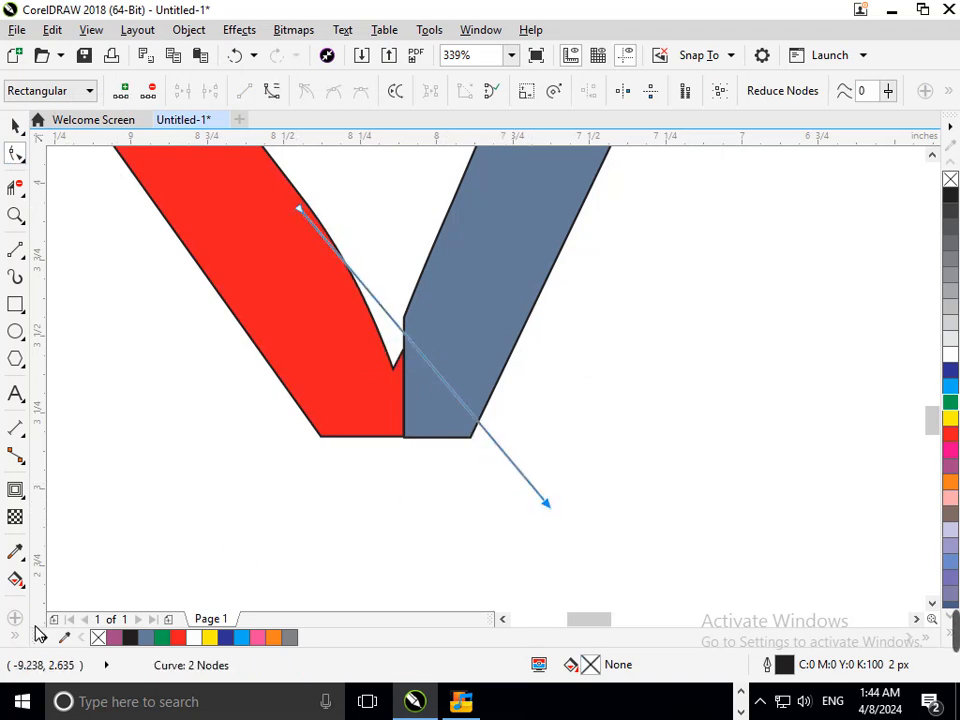
Step: Try smart-filling the notch between the red leg and the blue-gray stroke beneath the adjusted line
key(space)
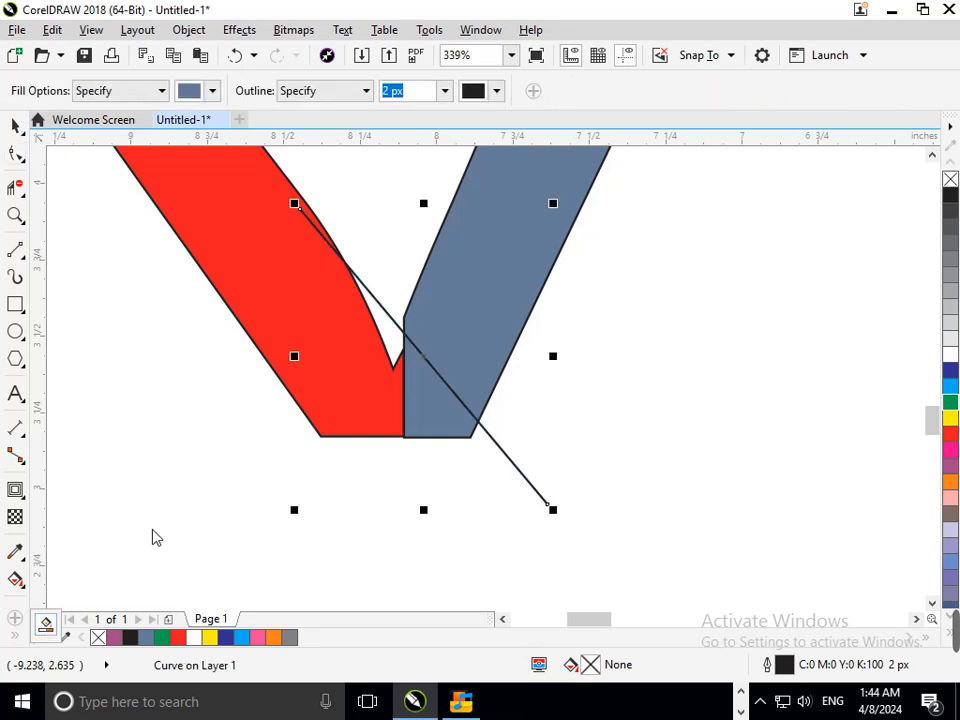
click(395, 330)
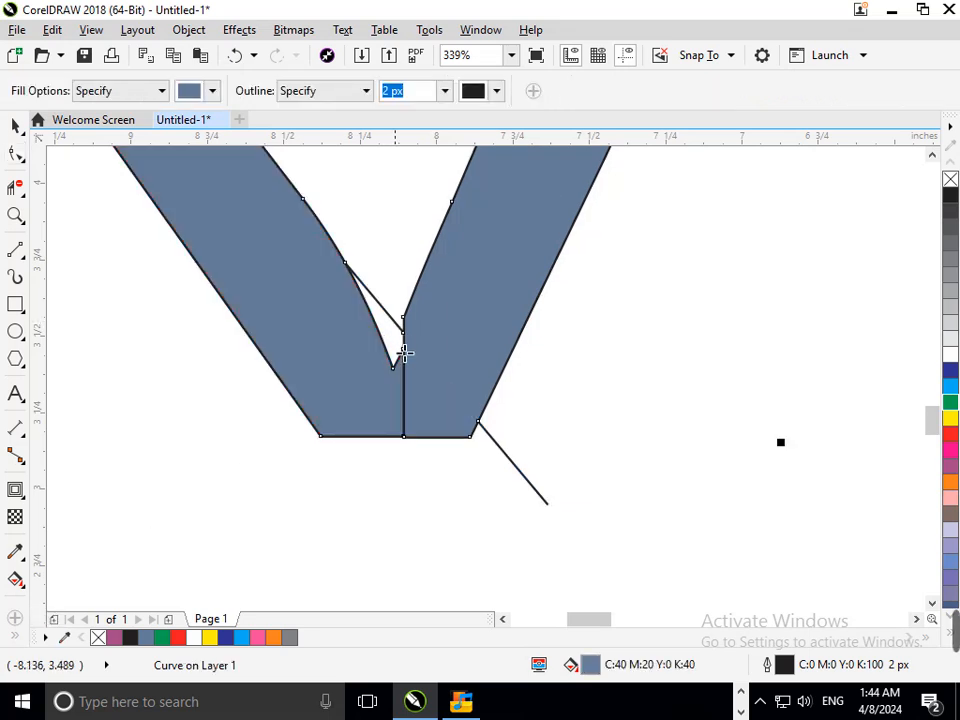
key(ctrl+z)
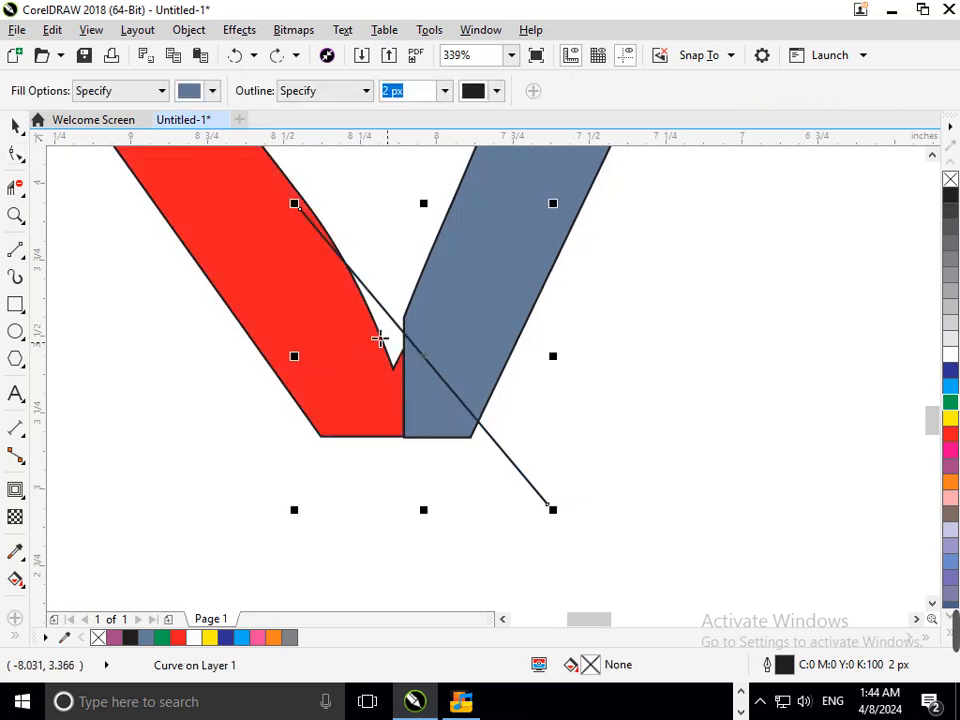
Step: Remove the green end of the A's right leg and clear the green from its left leg end
key(F3)
click(15, 126)
click(126, 238)
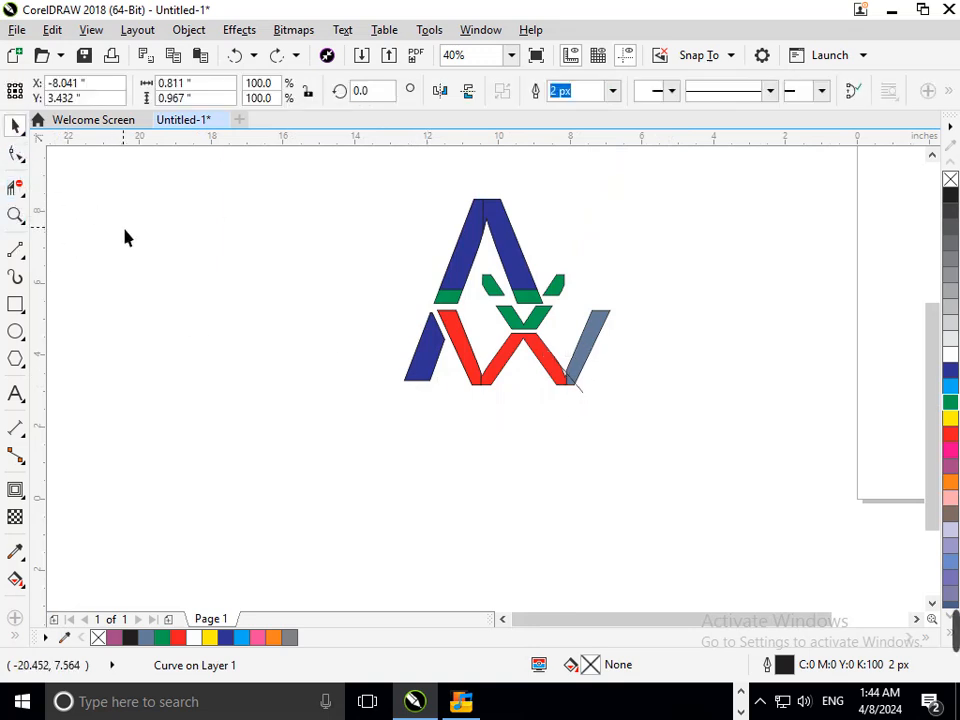
click(530, 298)
click(566, 310)
click(15, 187)
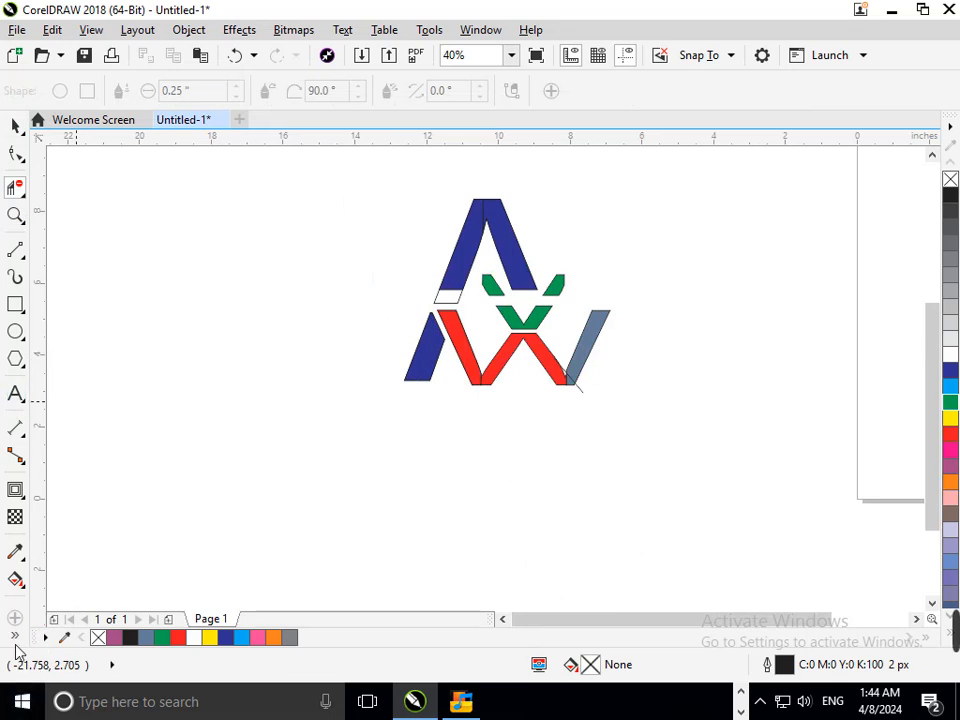
Step: Smart-fill the end of the A's left leg and make its fill and outline dark blue
click(46, 621)
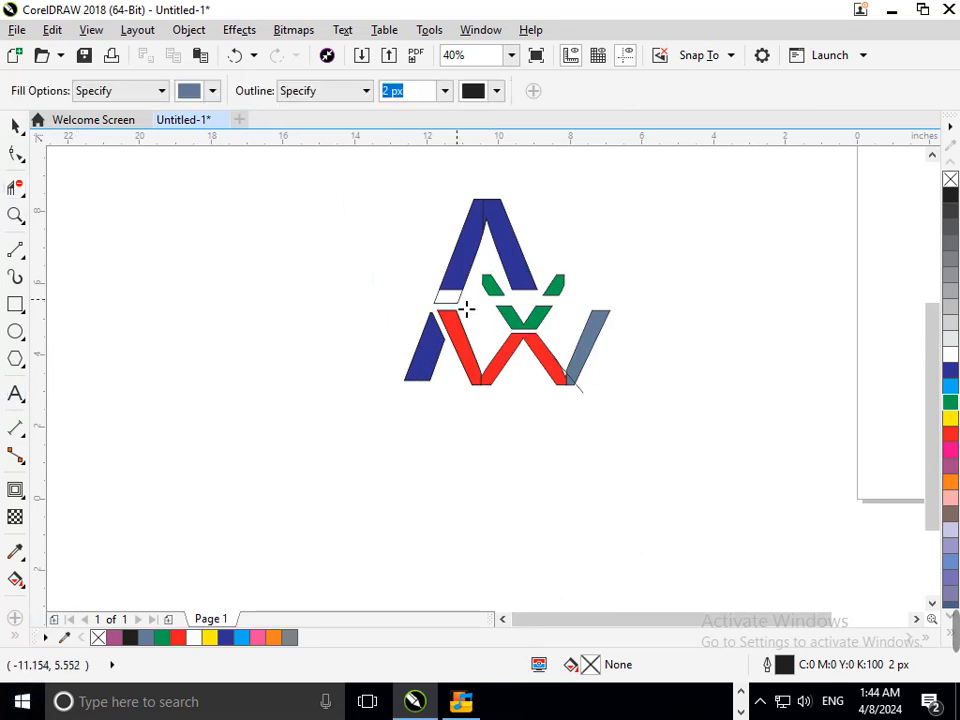
click(448, 297)
click(950, 372)
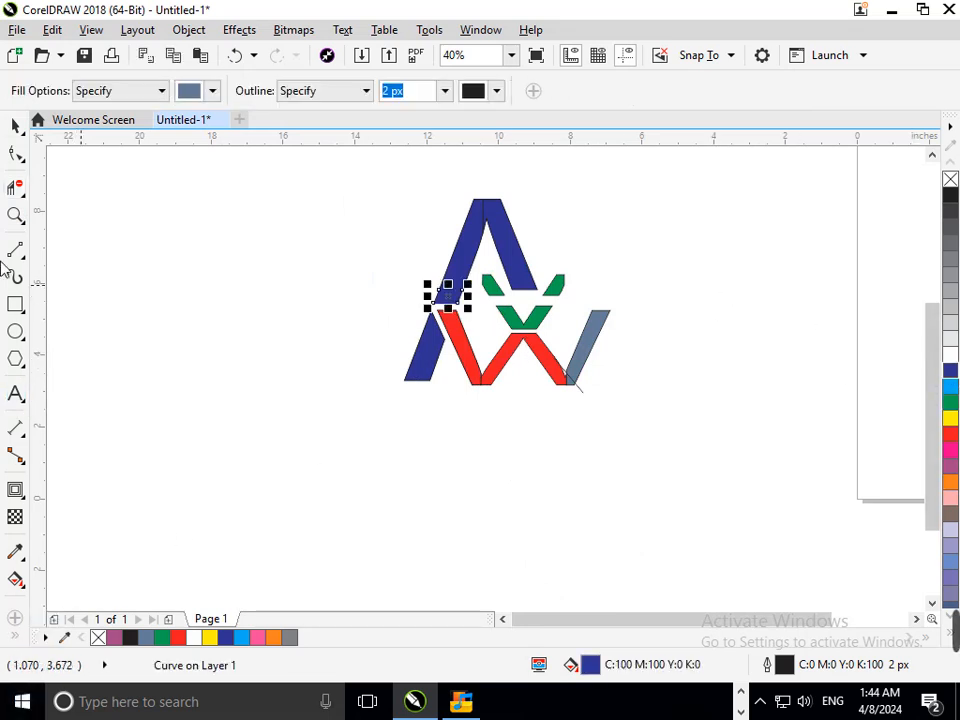
right_click(950, 372)
click(22, 130)
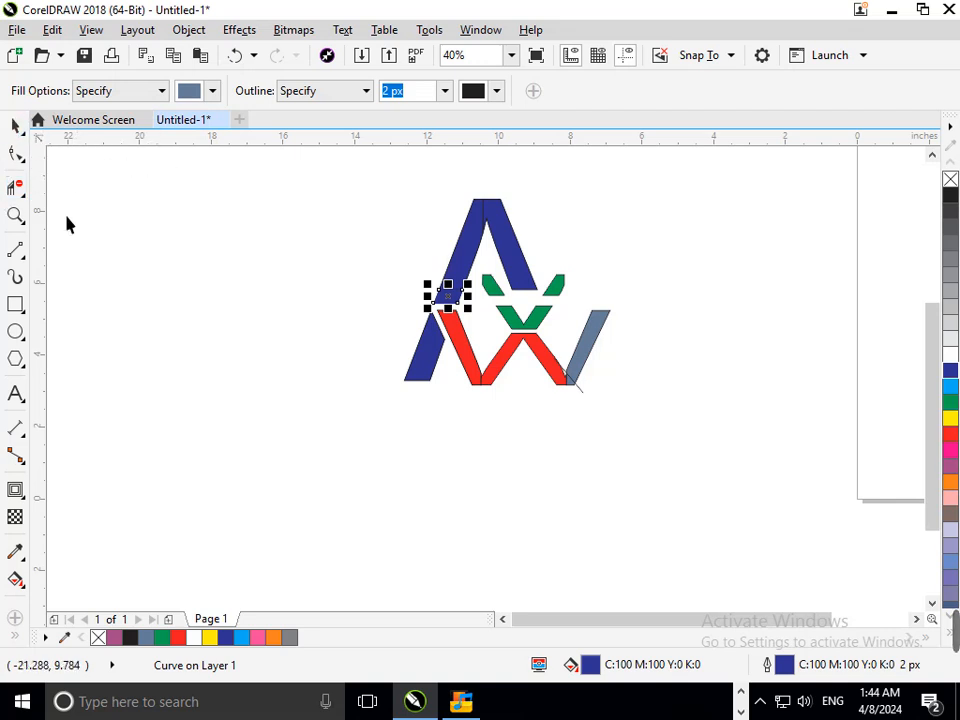
Step: Draw a line about 0.33 by 0.78 inches extending the blue-gray stroke's inner edge through the red foot, and smart-fill the enclosed wedge blue-gray
click(566, 354)
key(F2)
drag(555, 362, 611, 420)
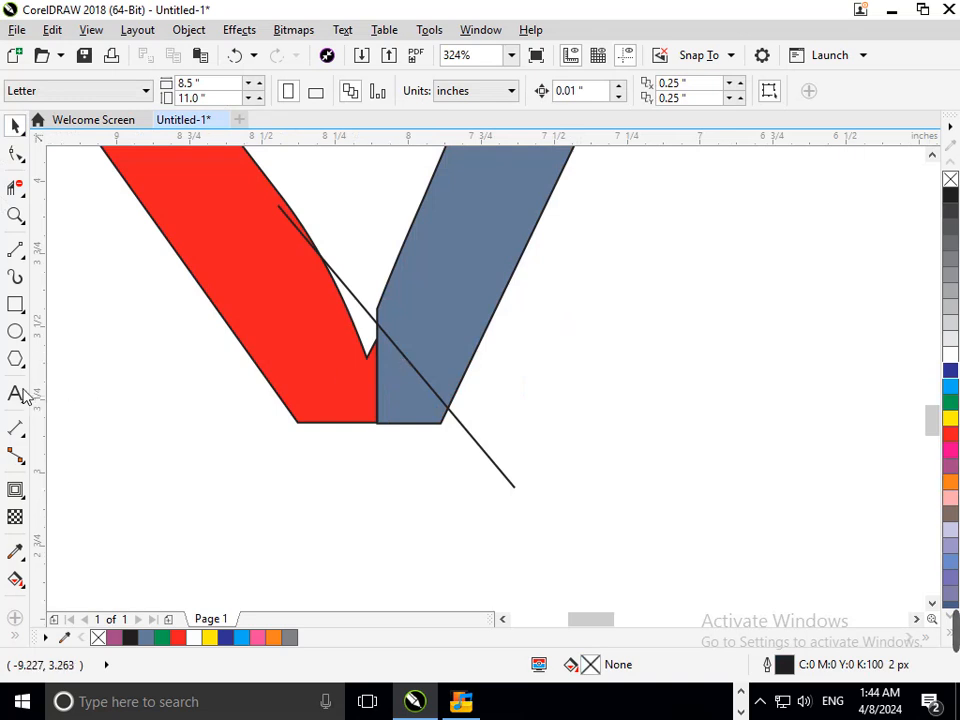
click(15, 249)
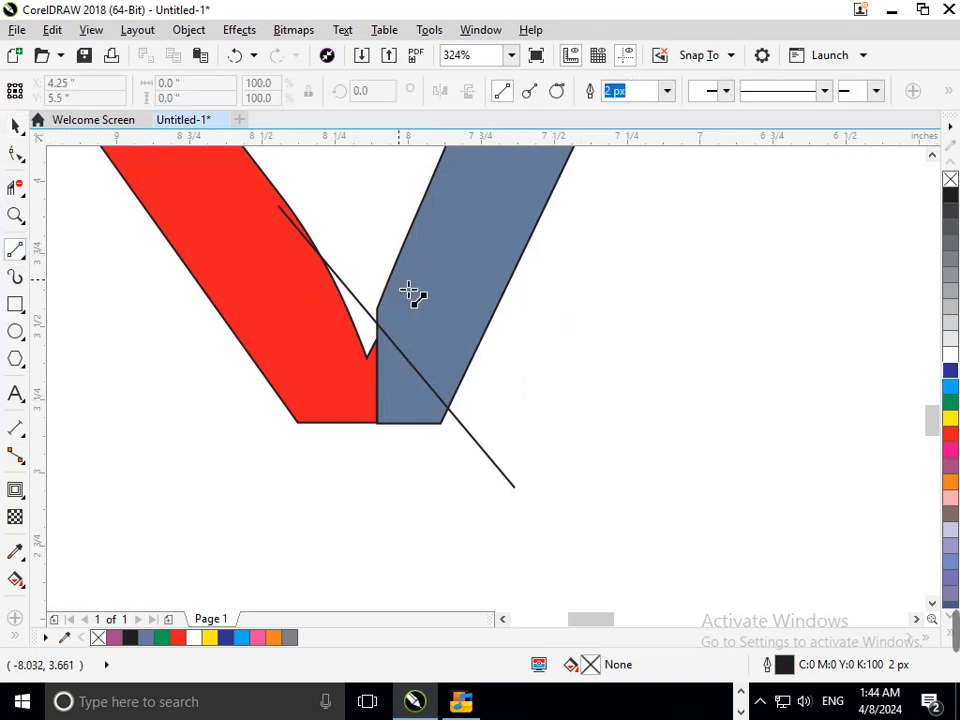
drag(385, 288, 306, 514)
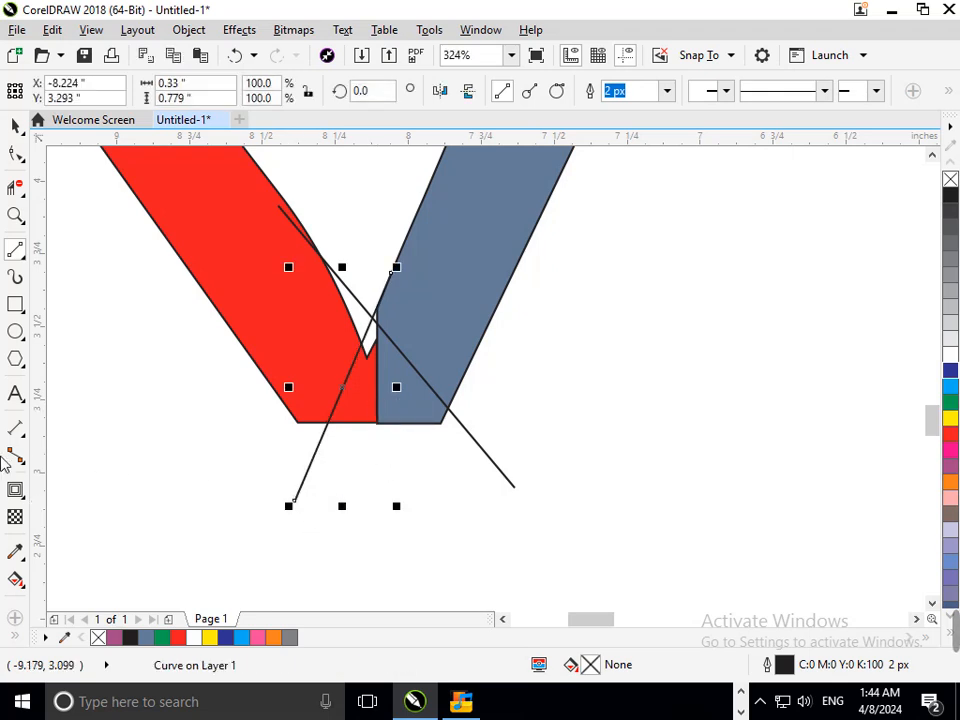
click(16, 579)
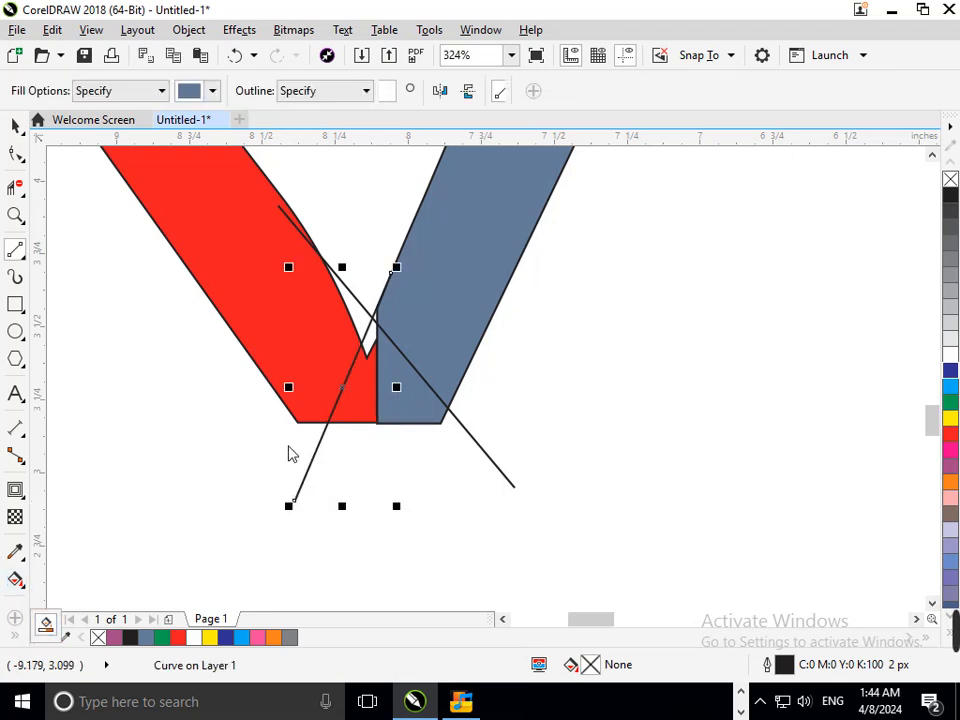
click(370, 405)
Step: Try to smart-fill the small gap where the two guide lines cross above the blue-gray wedge
click(379, 345)
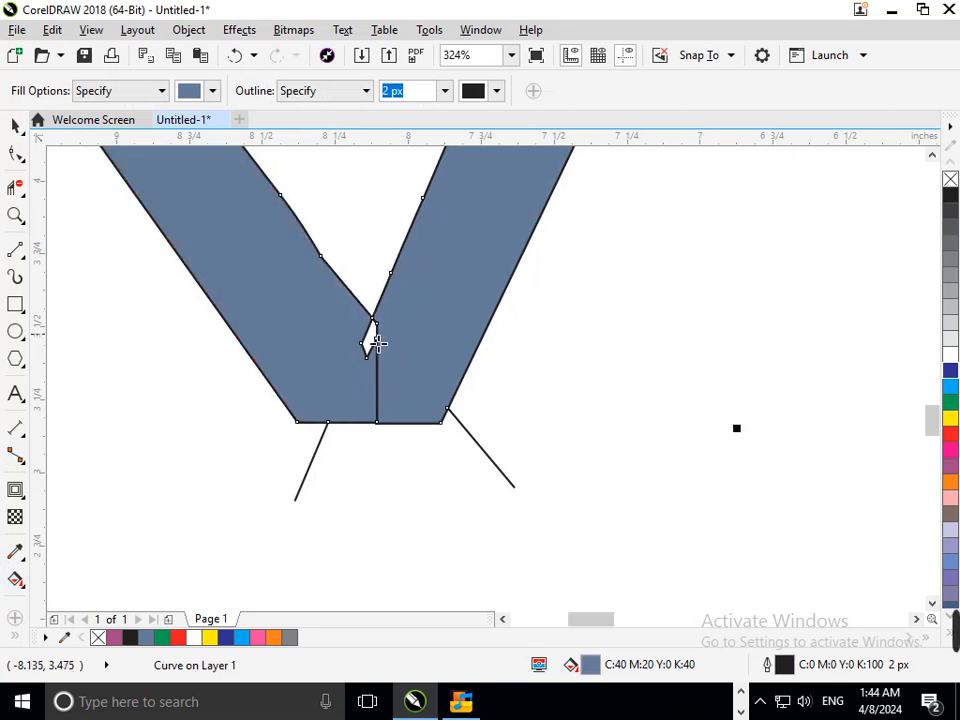
key(ctrl+z)
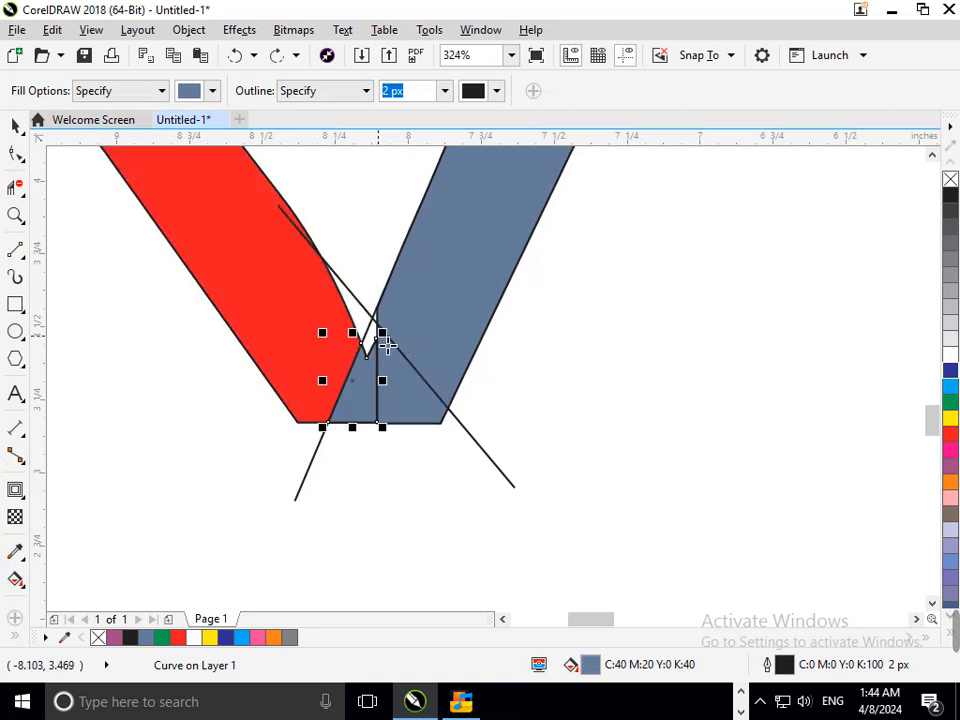
click(380, 347)
key(ctrl+z)
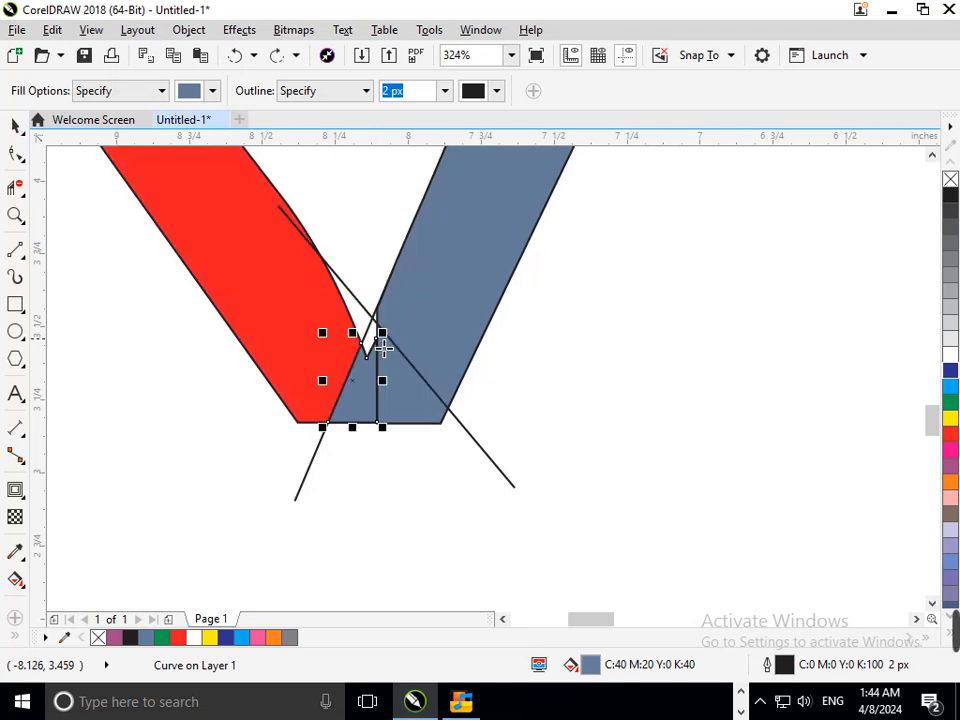
key(F2)
drag(328, 293, 437, 376)
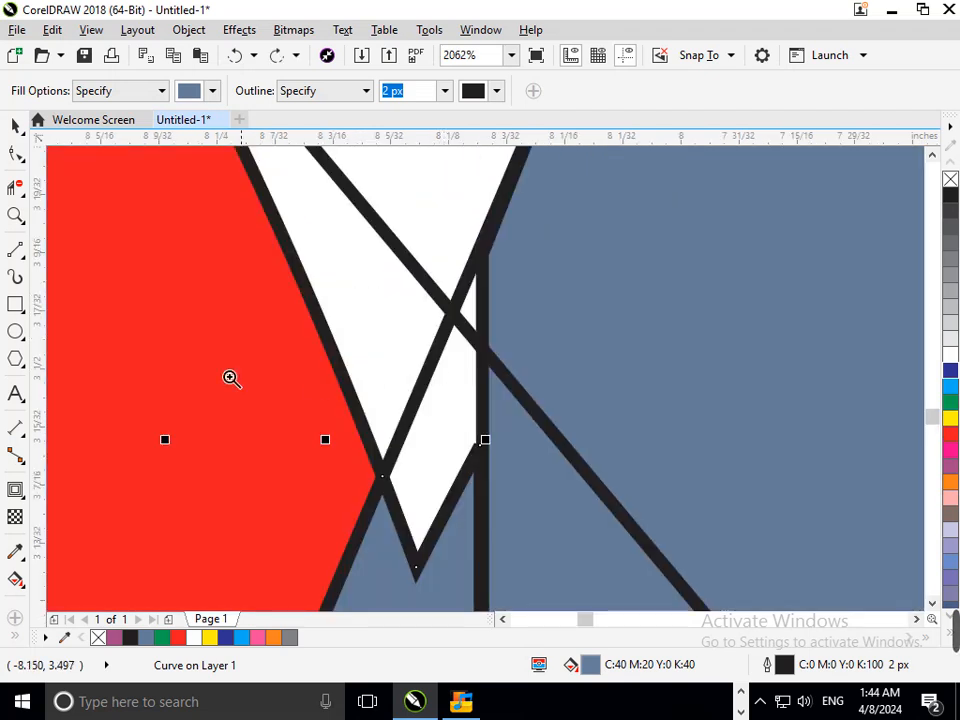
click(489, 403)
key(ctrl+shift+z)
shift+click(479, 410)
shift+click(467, 396)
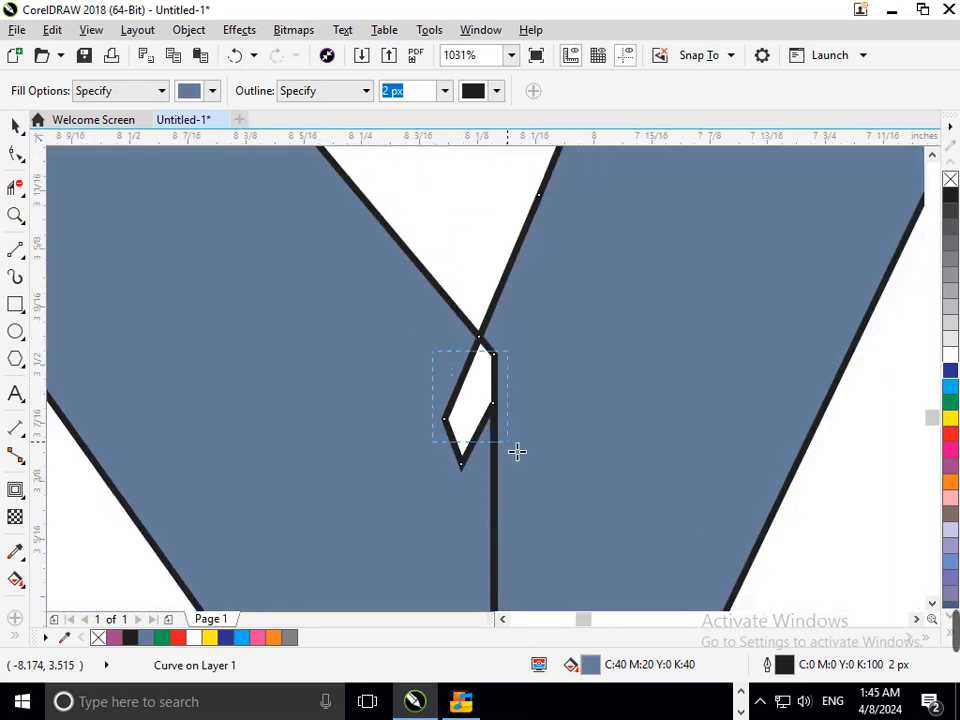
shift+click(514, 452)
key(ctrl+z)
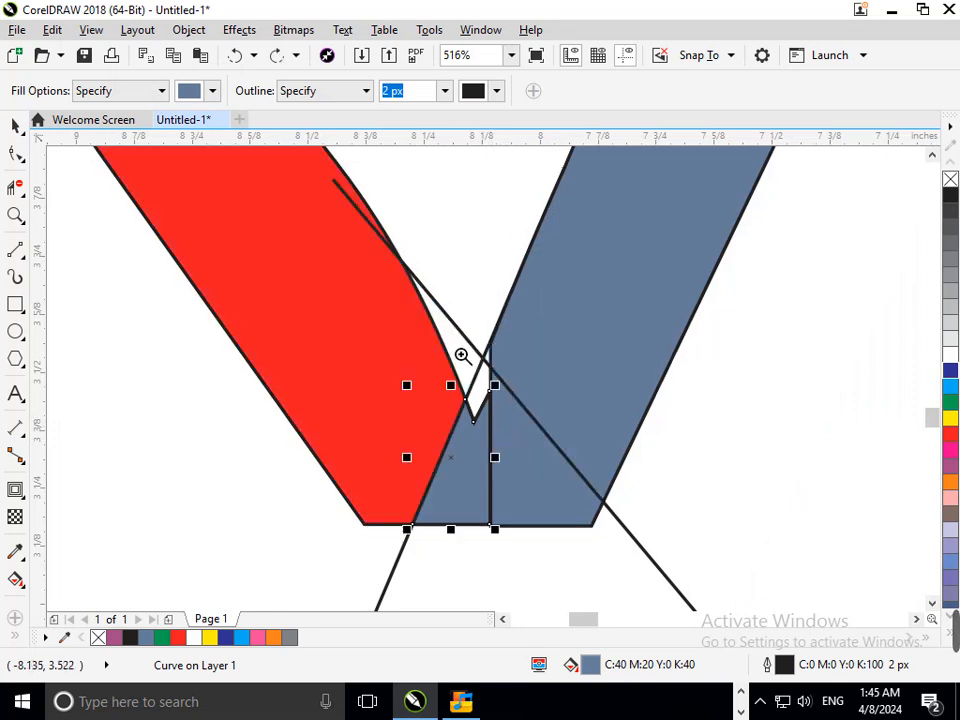
Step: Draw a line about 0.20 by 0.46 inches extending the W's left stroke's inner edge down through the neighbouring red foot
key(F3)
key(F3)
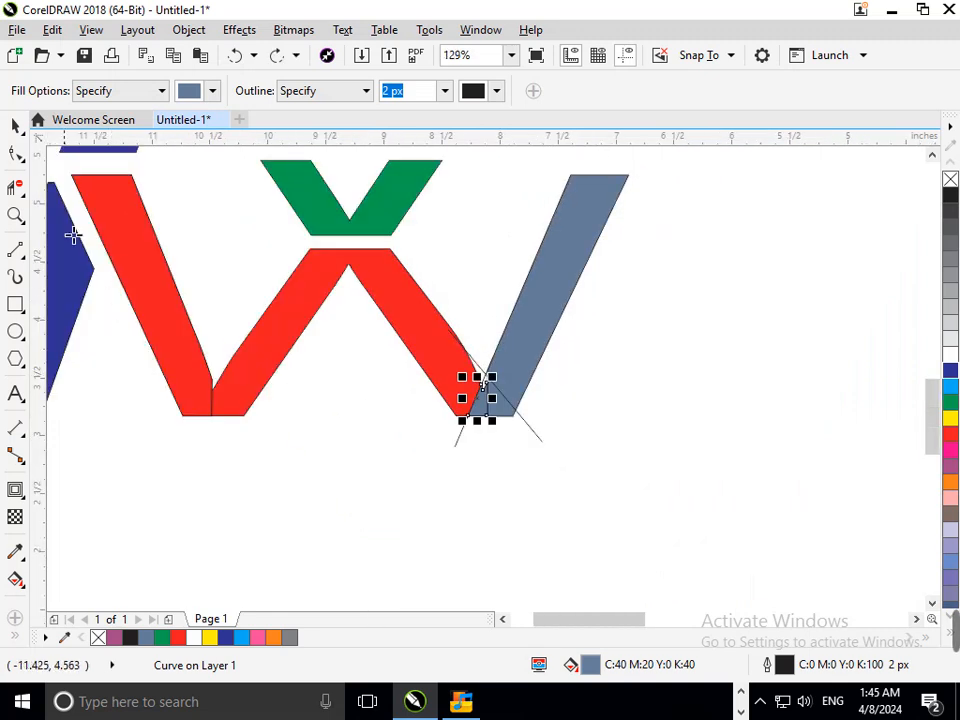
drag(182, 346, 337, 458)
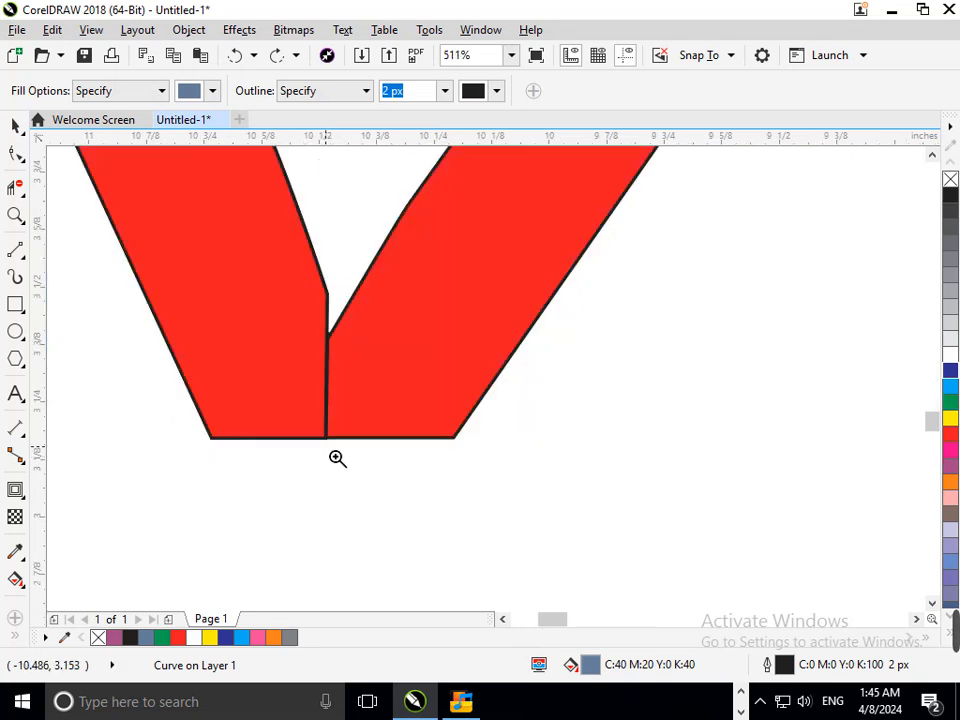
click(15, 250)
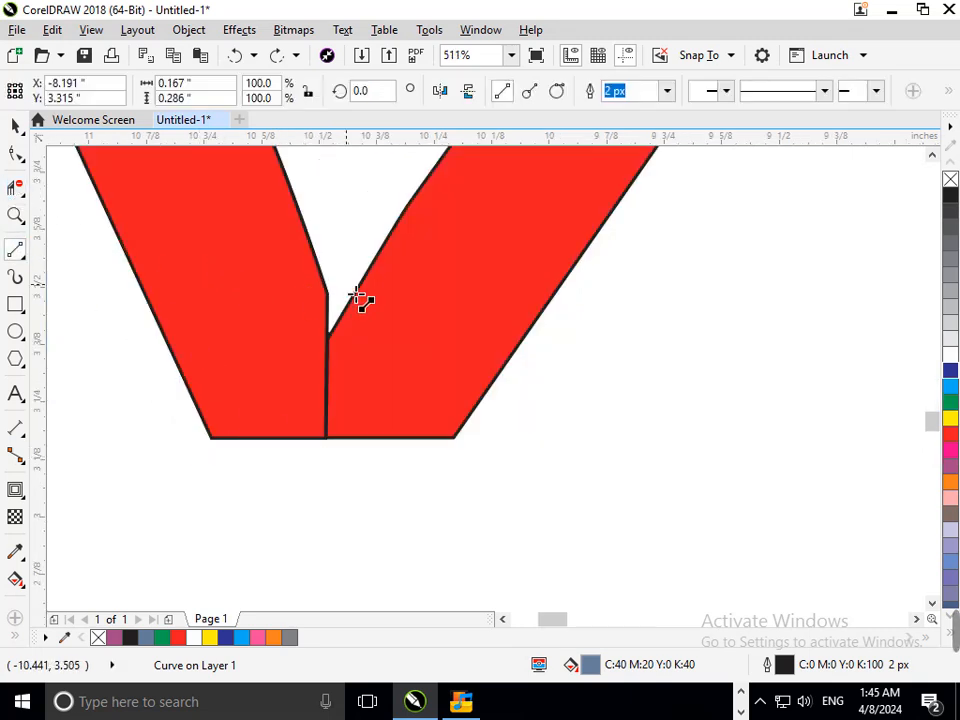
click(324, 285)
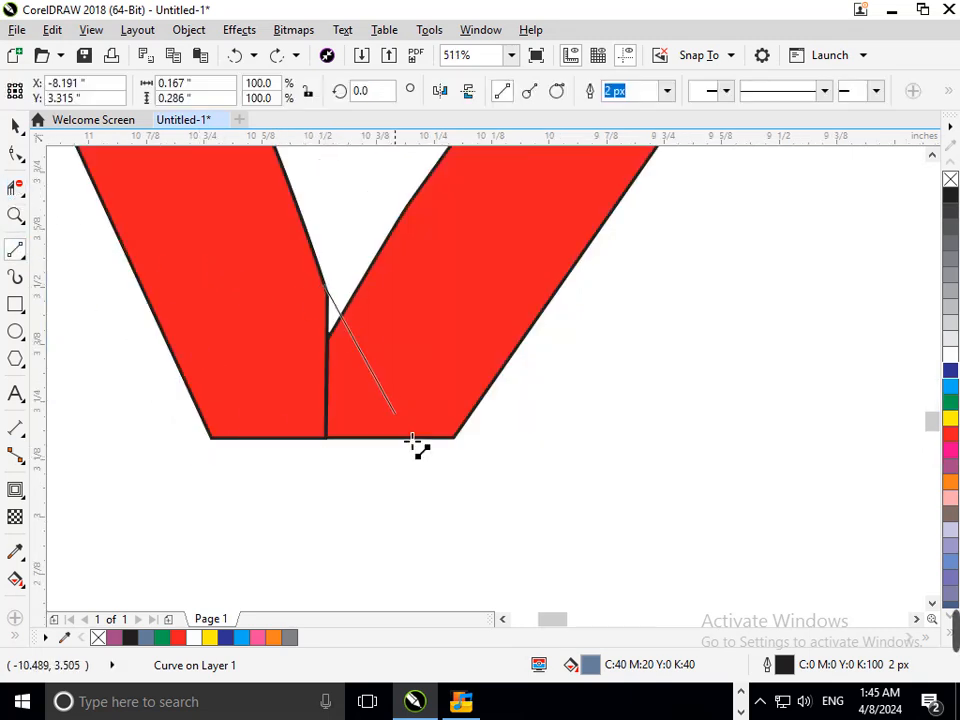
click(418, 497)
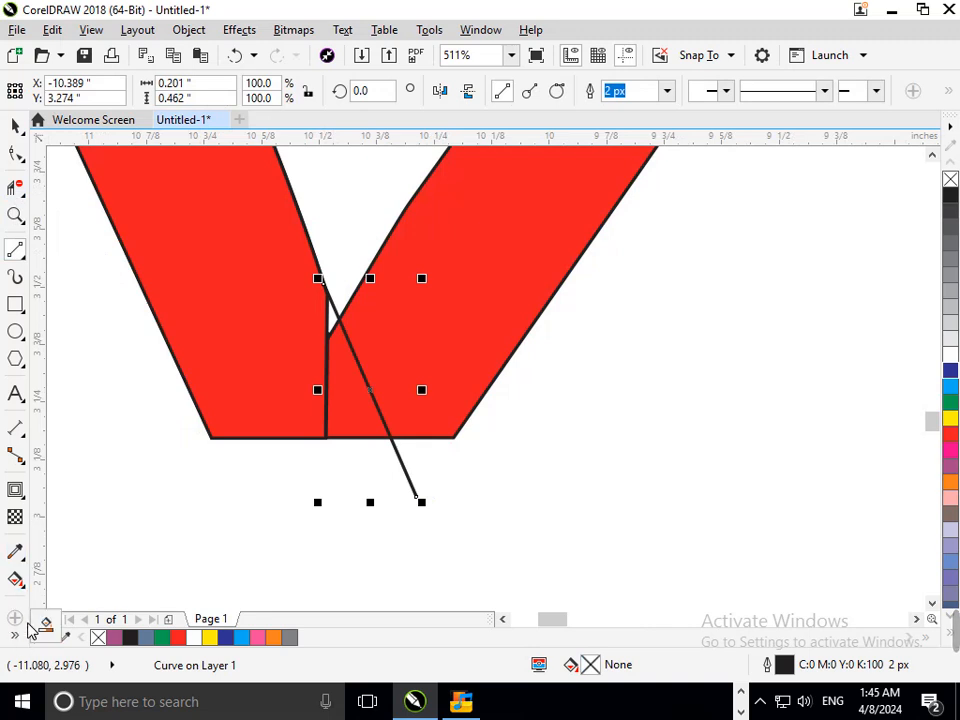
Step: Try to smart-fill the small gap where the new line crosses the W's left joint, and undo the fill
click(45, 625)
click(340, 322)
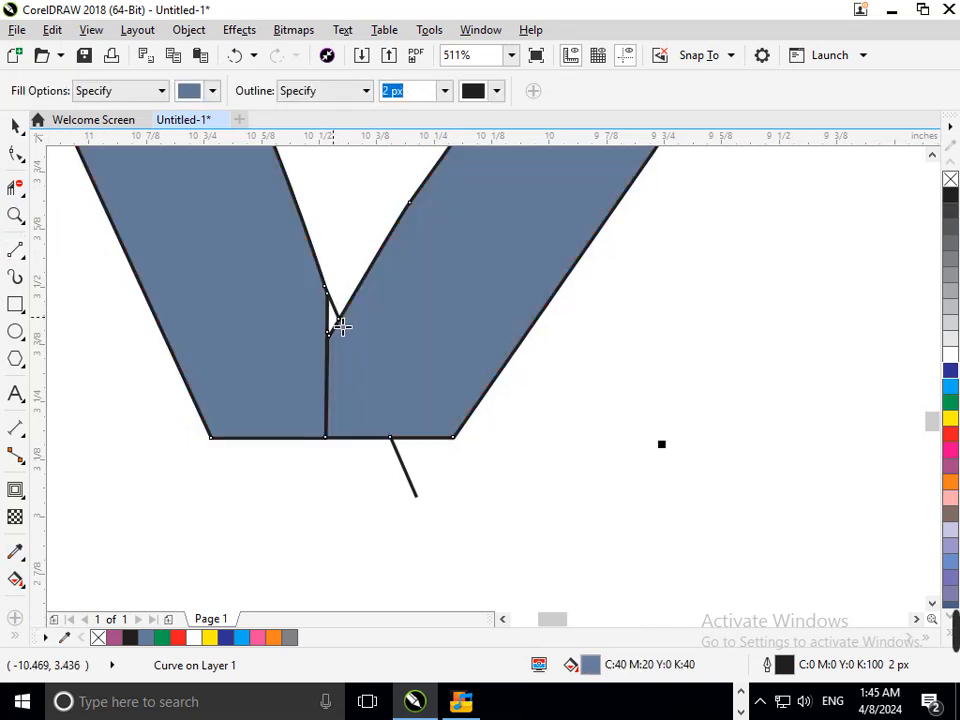
key(ctrl+z)
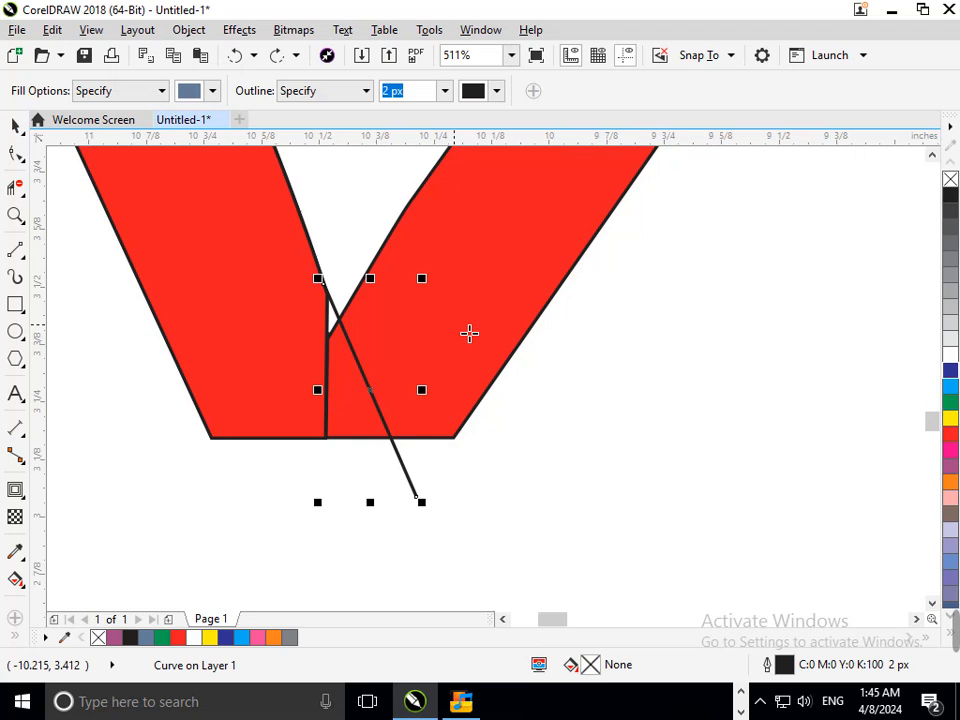
Step: Delete the guide line ends overhanging the W's right foot and the guide segment crossing the blue-gray stroke
scroll(482, 366, down, 5)
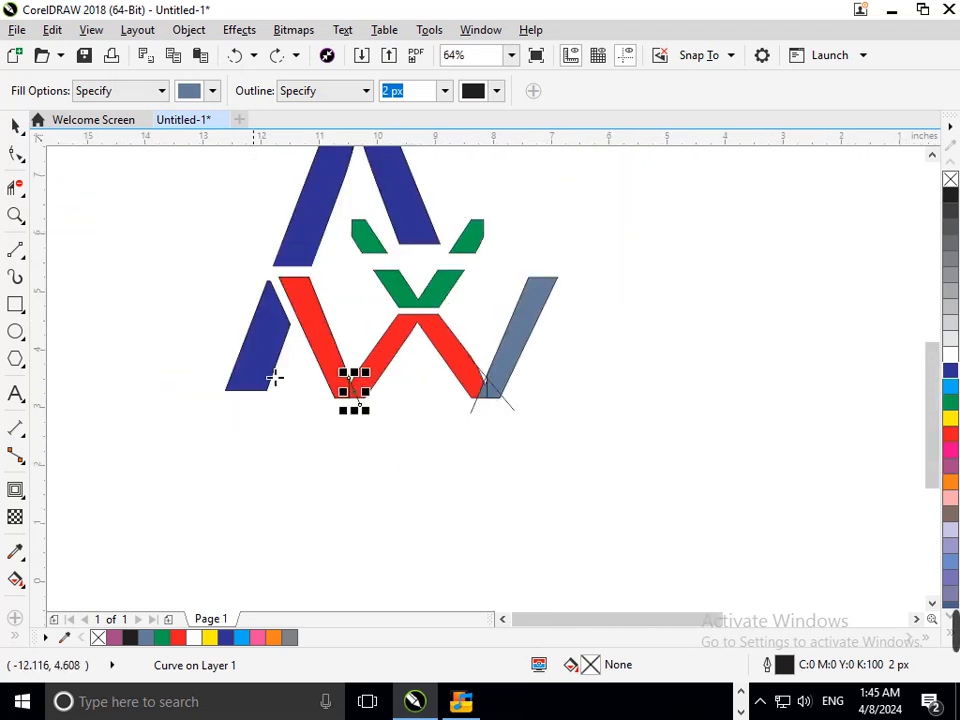
click(17, 188)
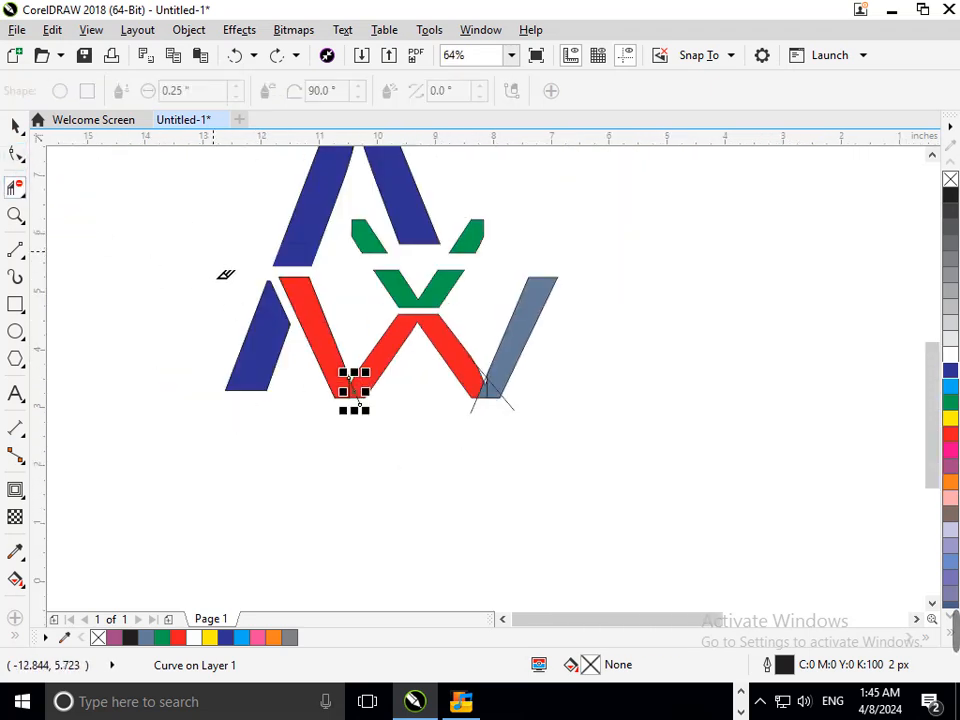
scroll(480, 390, up, 3)
click(462, 487)
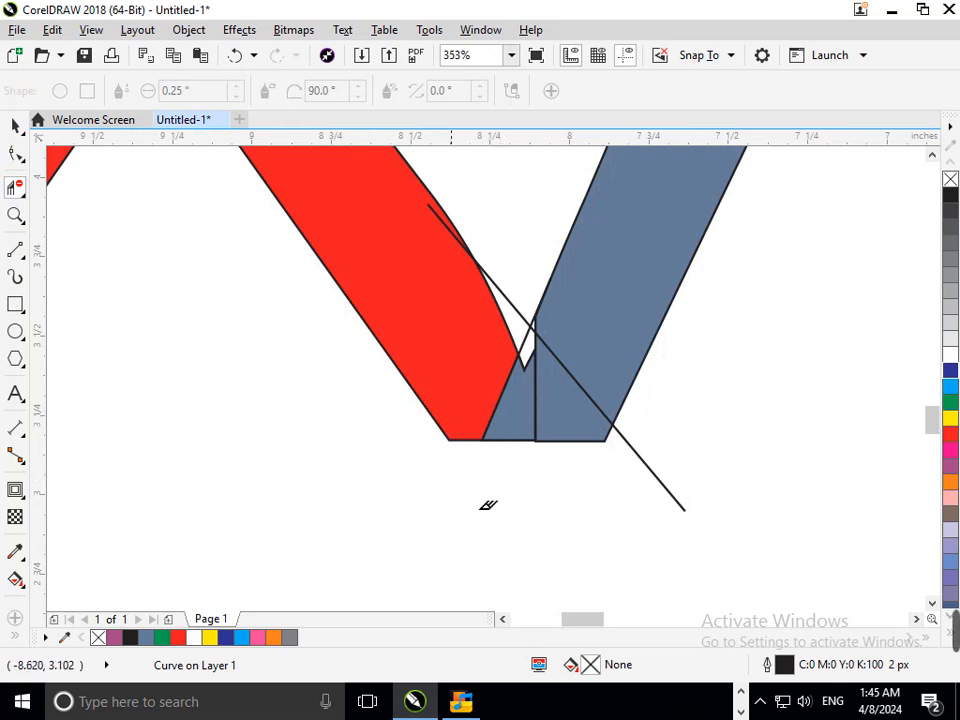
click(665, 493)
click(570, 368)
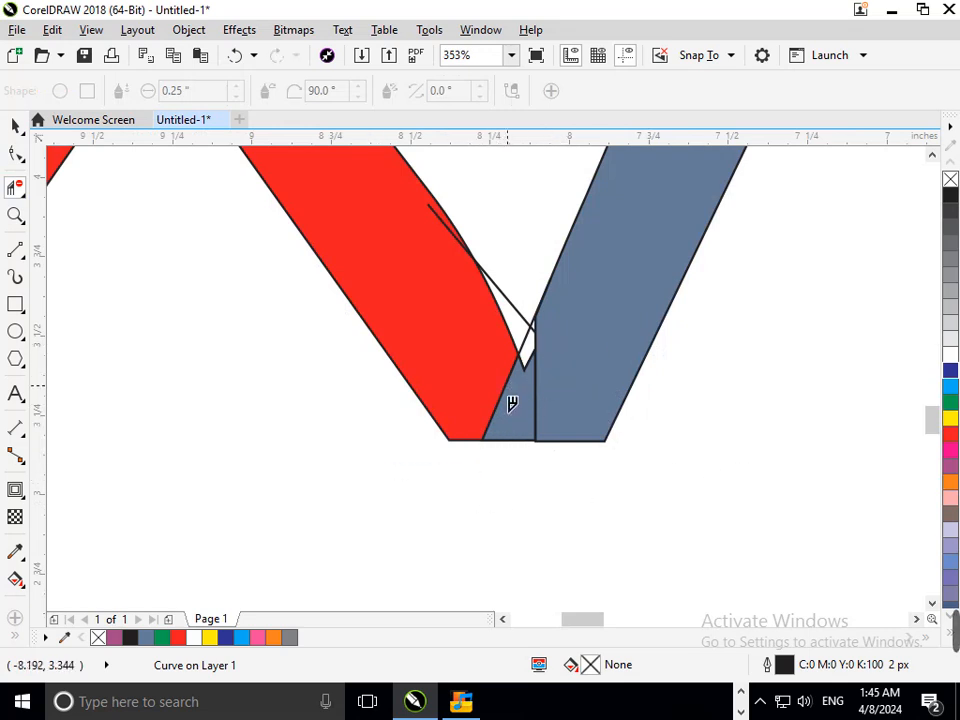
Step: Try to delete the overlapping segments around the blue-gray wedge in the W's right joint, undoing each attempt
click(524, 390)
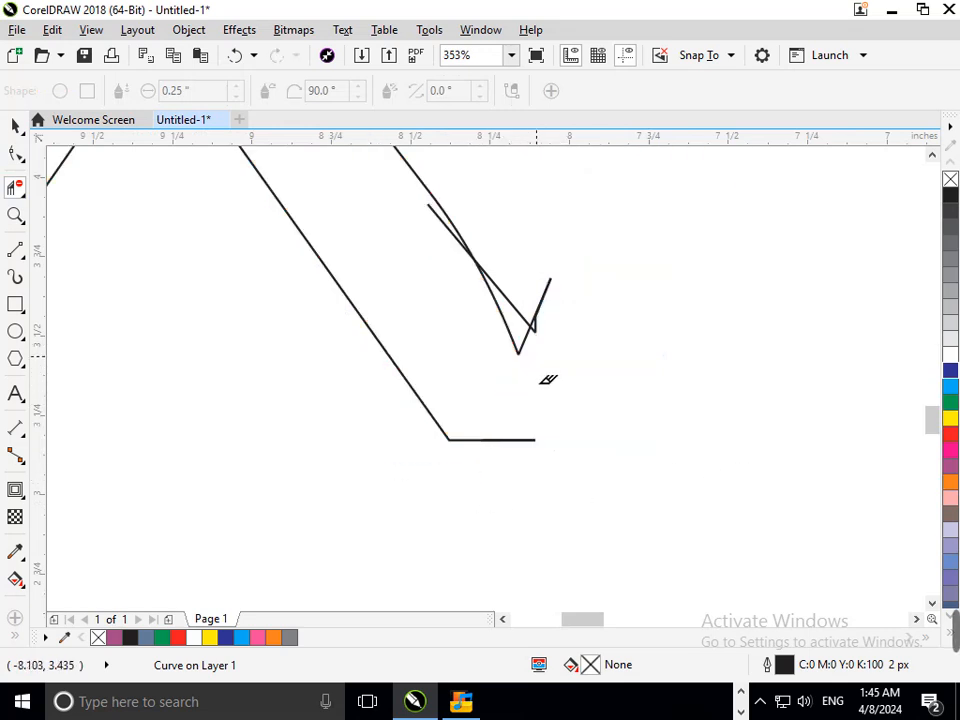
key(ctrl+z)
click(538, 364)
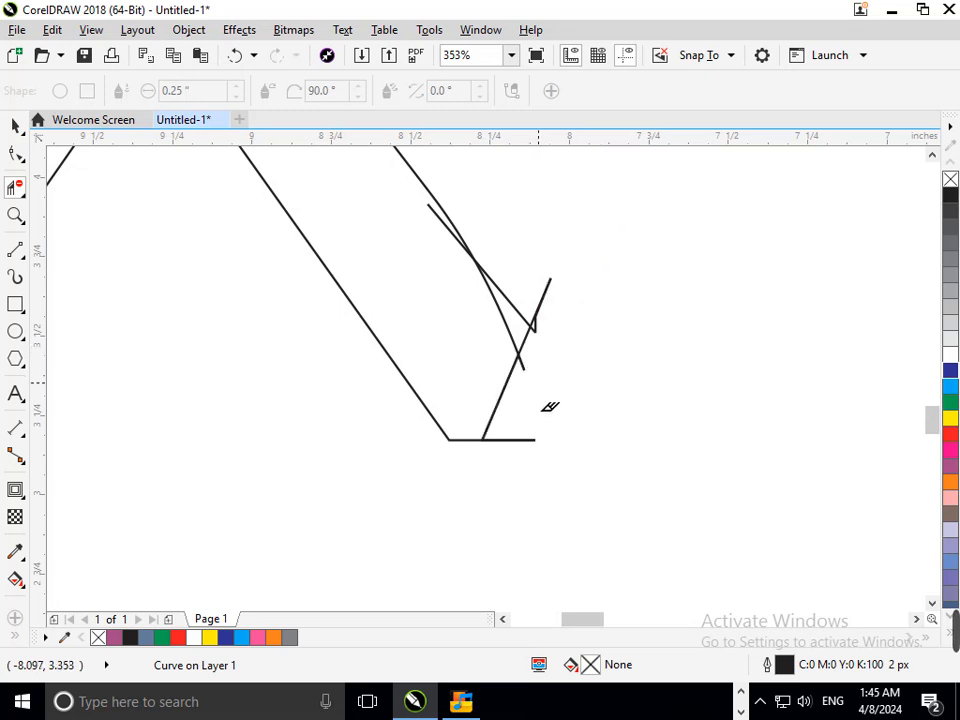
key(ctrl+z)
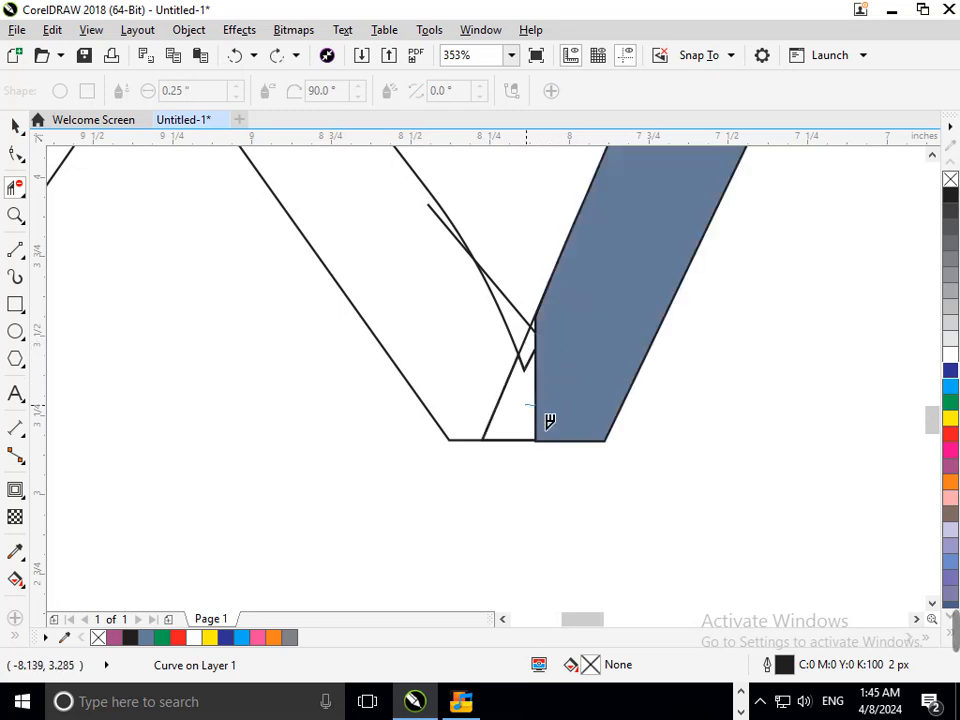
click(536, 424)
key(ctrl+z)
Step: Delete the middle piece's curved inner edge and the leftover segment at the W's right joint
click(509, 342)
click(534, 419)
key(F3)
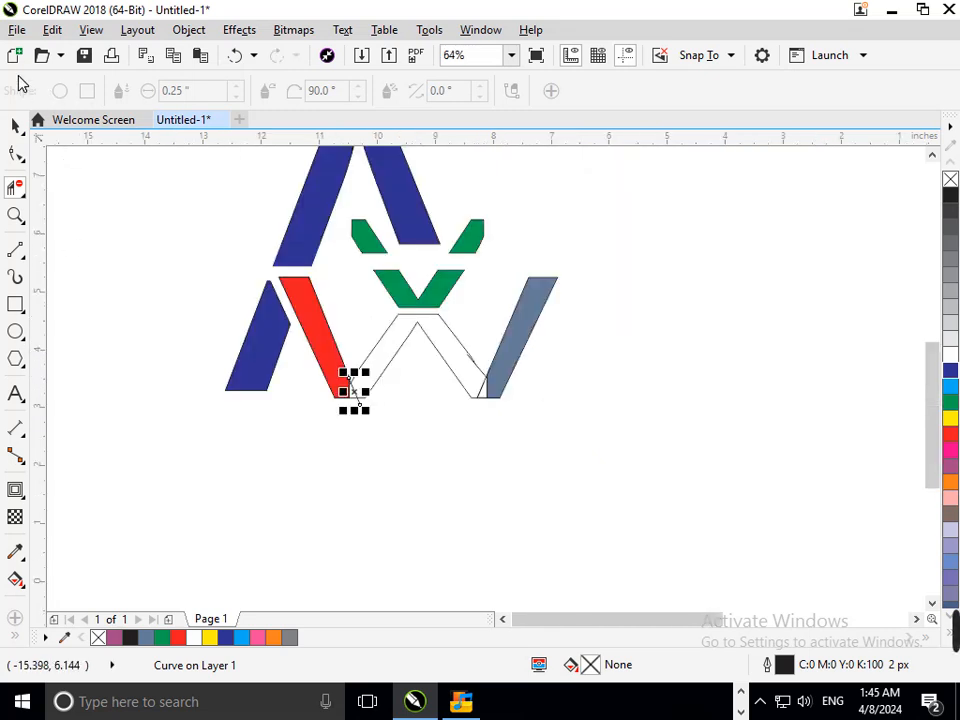
Step: Try moving the W's unfilled middle outline and the blue-gray stroke, undoing both moves
click(15, 128)
click(391, 405)
drag(393, 358, 385, 425)
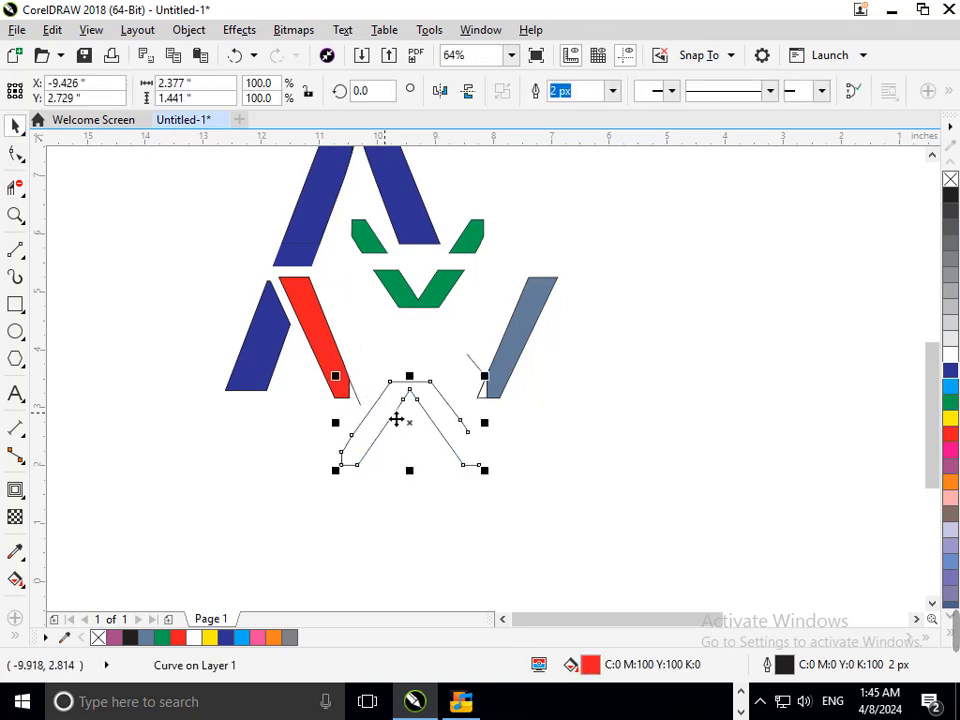
key(ctrl+z)
drag(527, 336, 535, 347)
key(ctrl+z)
drag(649, 450, 240, 198)
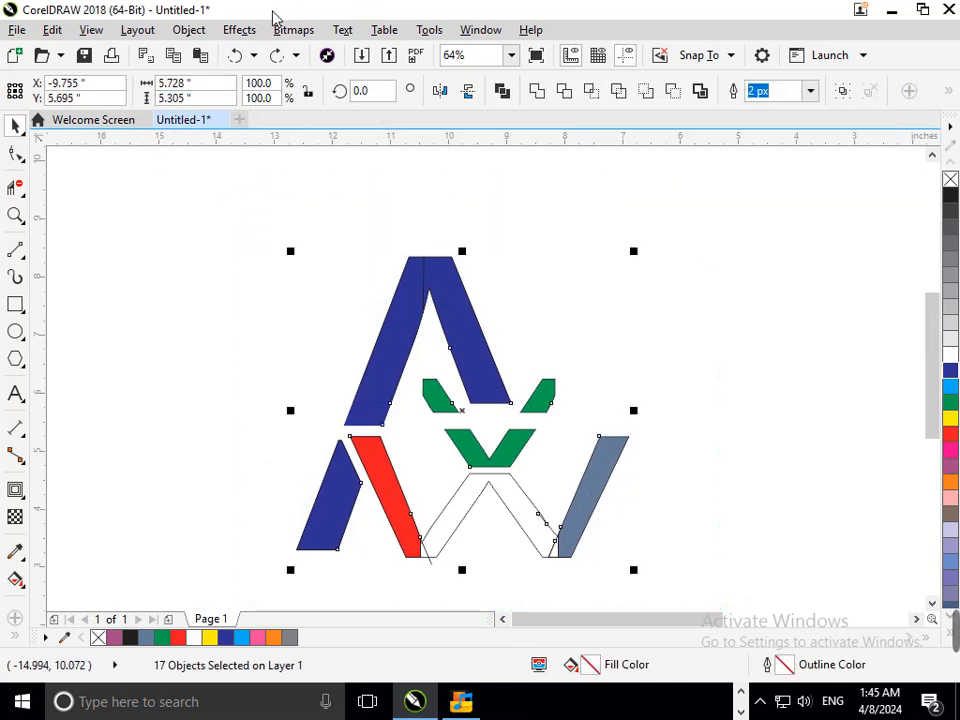
click(182, 31)
click(312, 509)
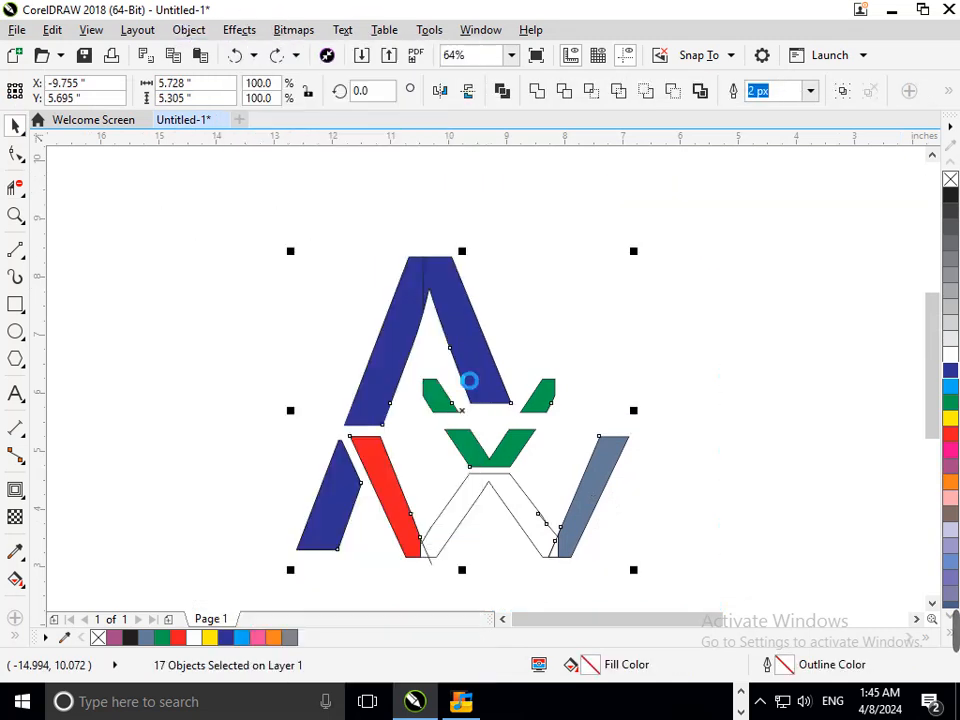
click(680, 250)
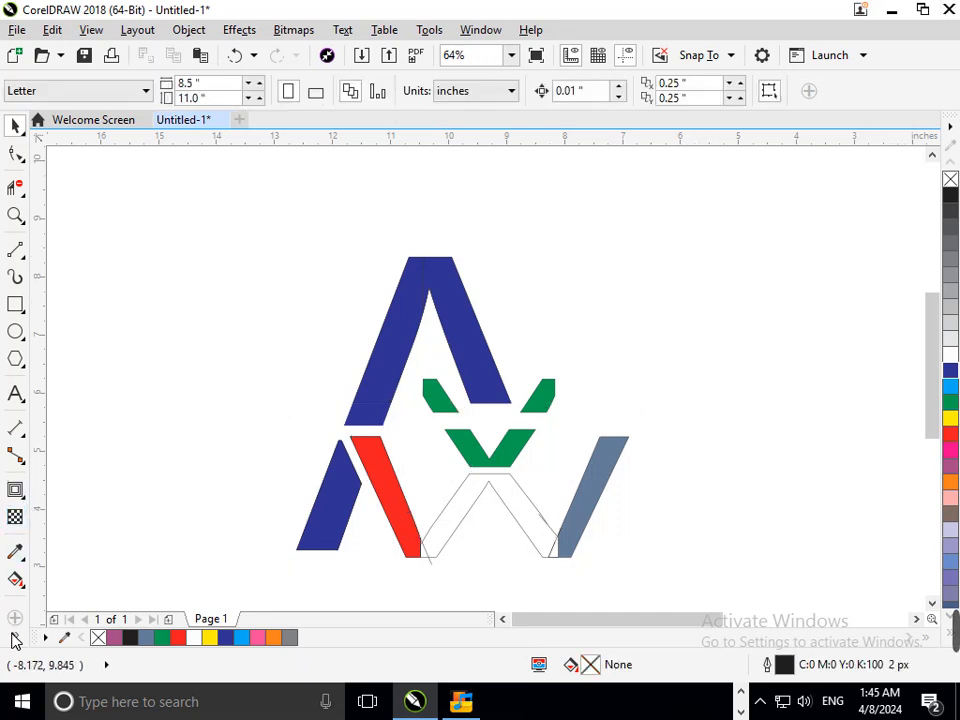
Step: Smart-fill the W's right-foot wedge and middle inverted V blue-gray, and make the smart-filled left-foot wedge red
click(44, 624)
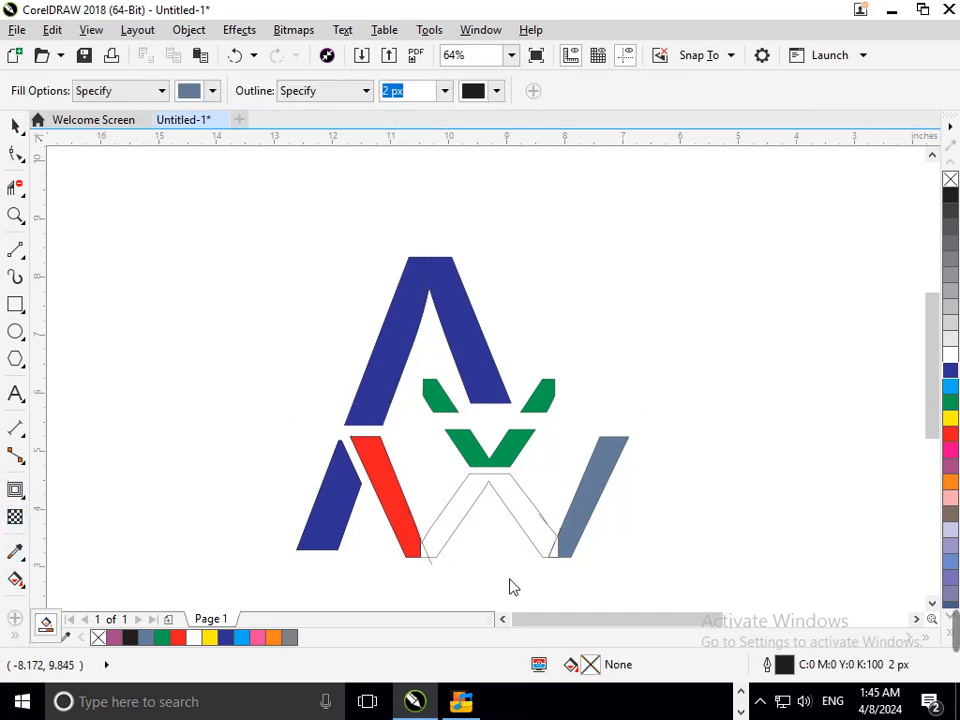
click(559, 560)
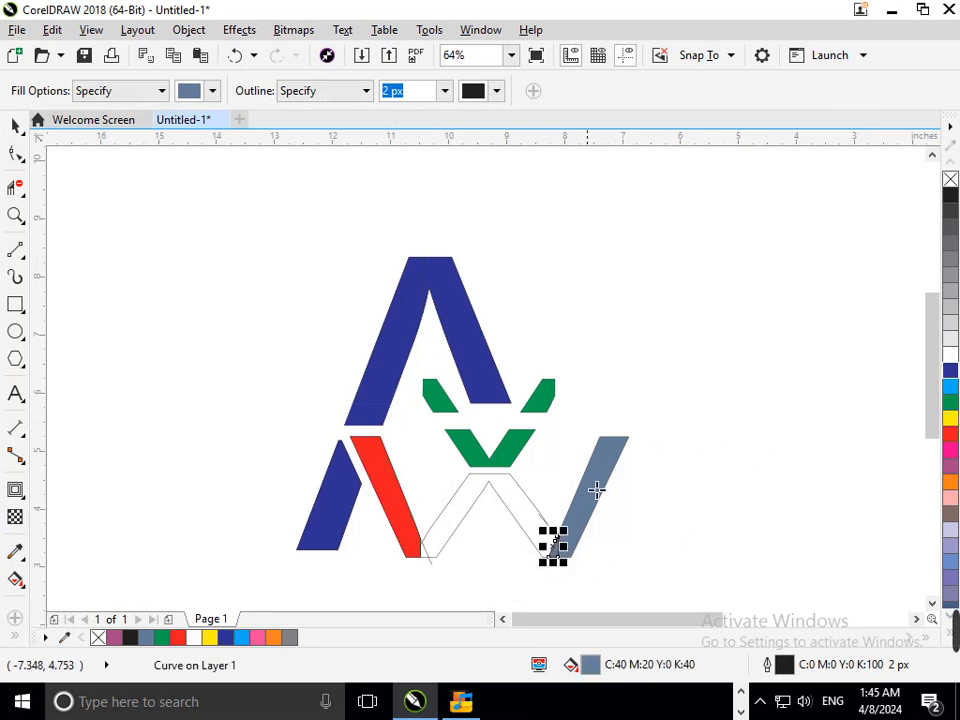
click(459, 535)
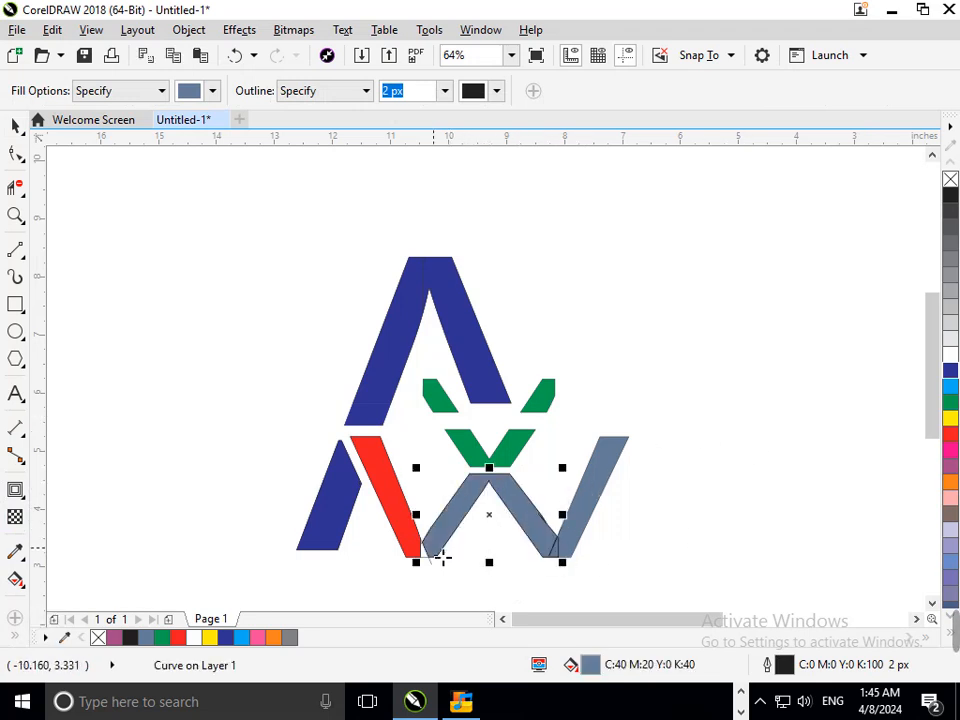
click(427, 553)
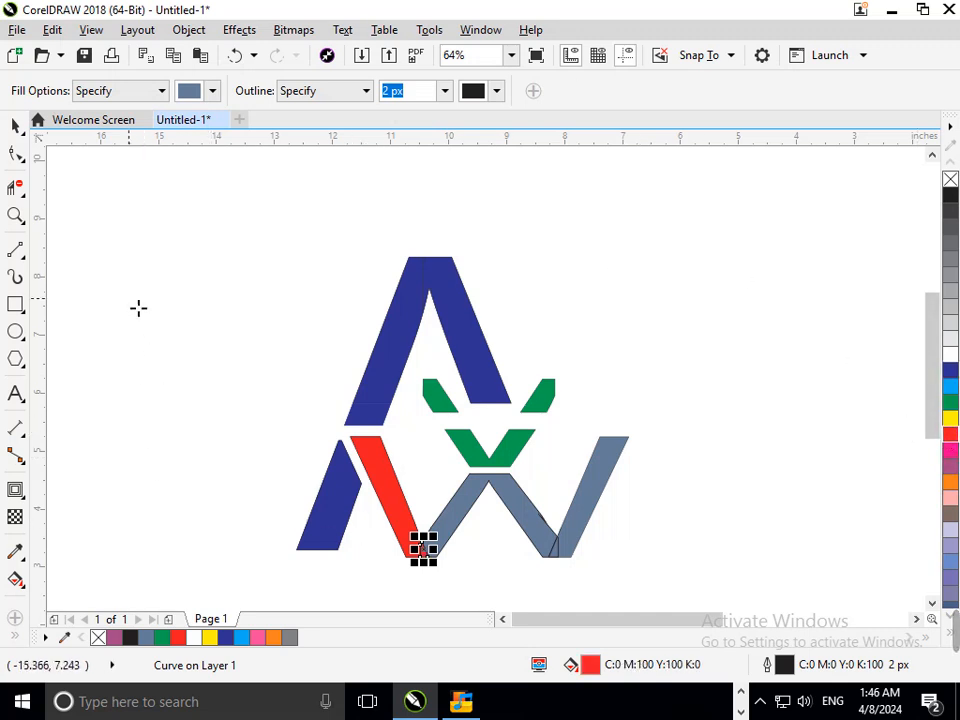
Step: Fill the W's right stroke and its foot wedge with red
click(465, 483)
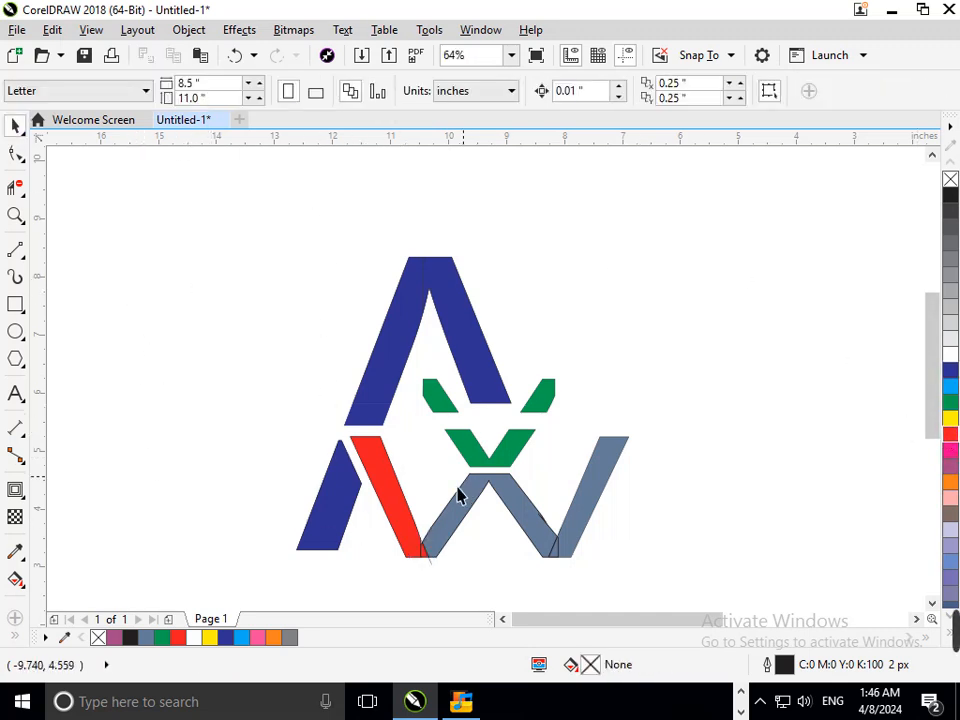
click(556, 562)
shift+click(598, 506)
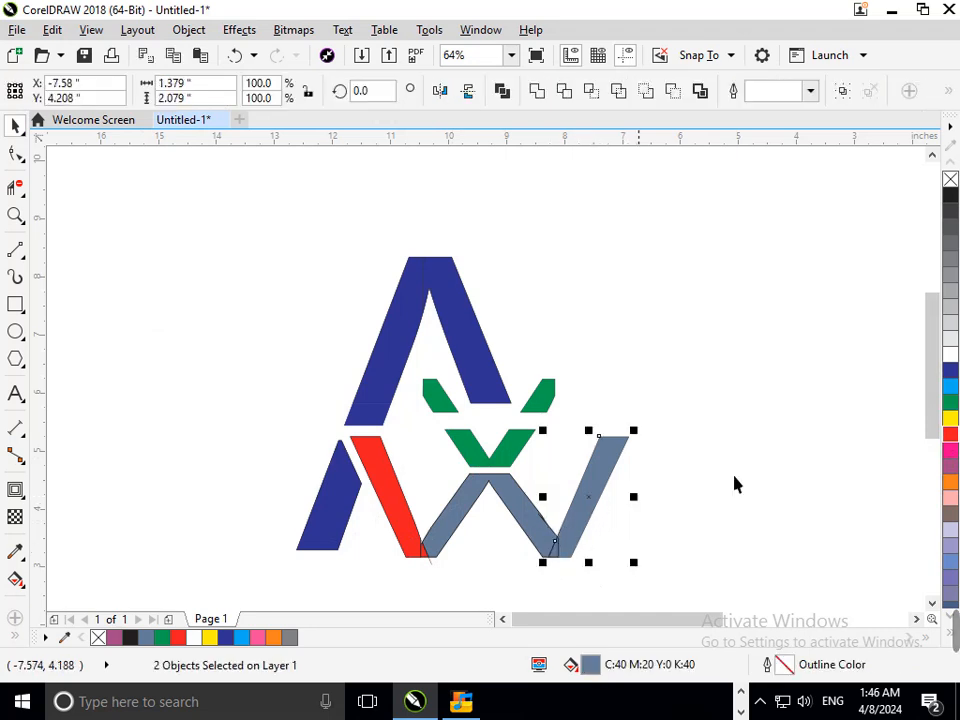
click(950, 440)
click(813, 484)
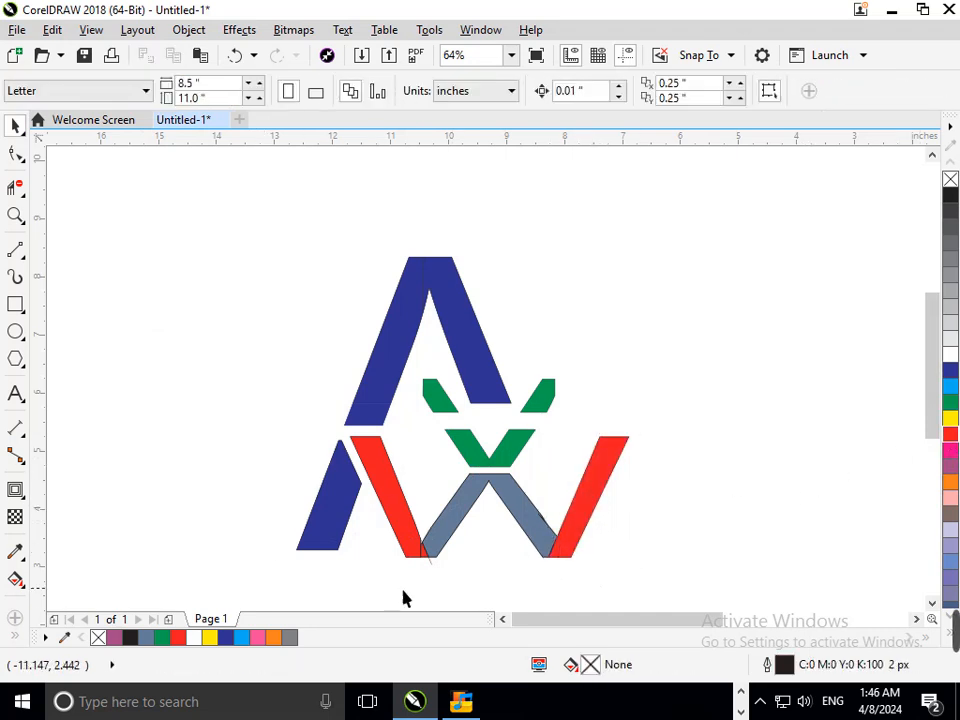
Step: Smart-fill the small white gap at the W's left joint and make its fill and outline red
drag(409, 530, 463, 587)
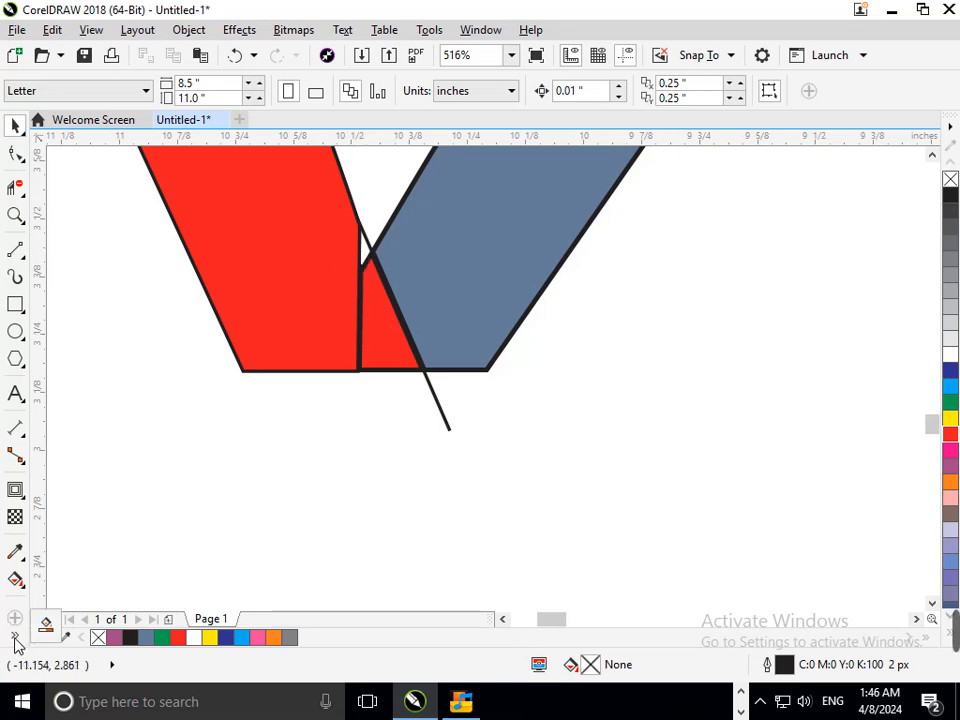
click(56, 621)
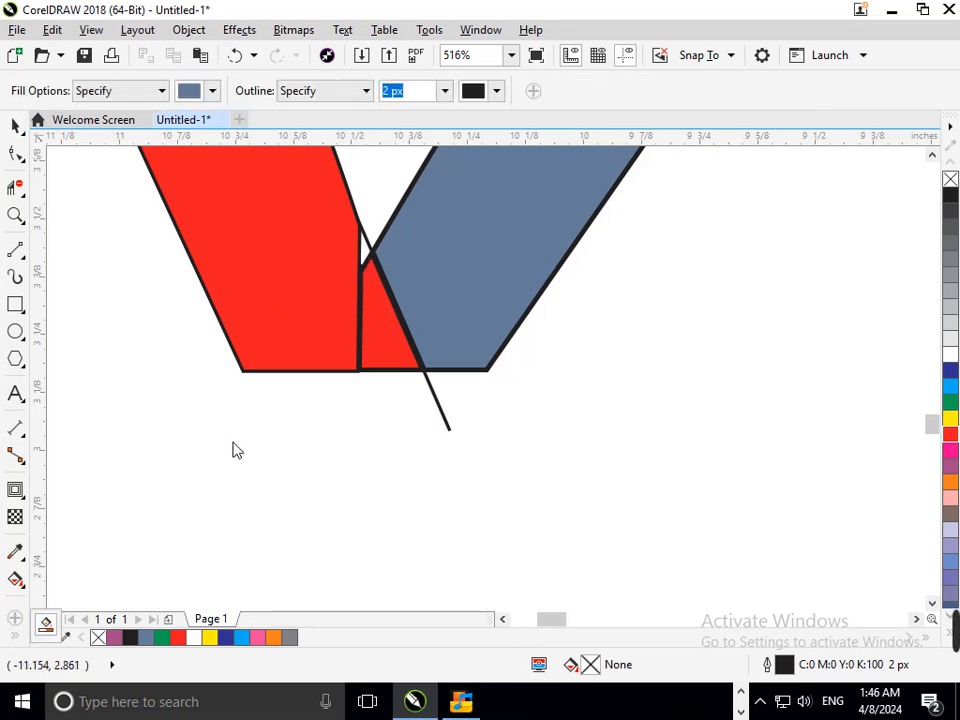
click(368, 258)
click(951, 434)
right_click(951, 434)
key(F2)
key(F3)
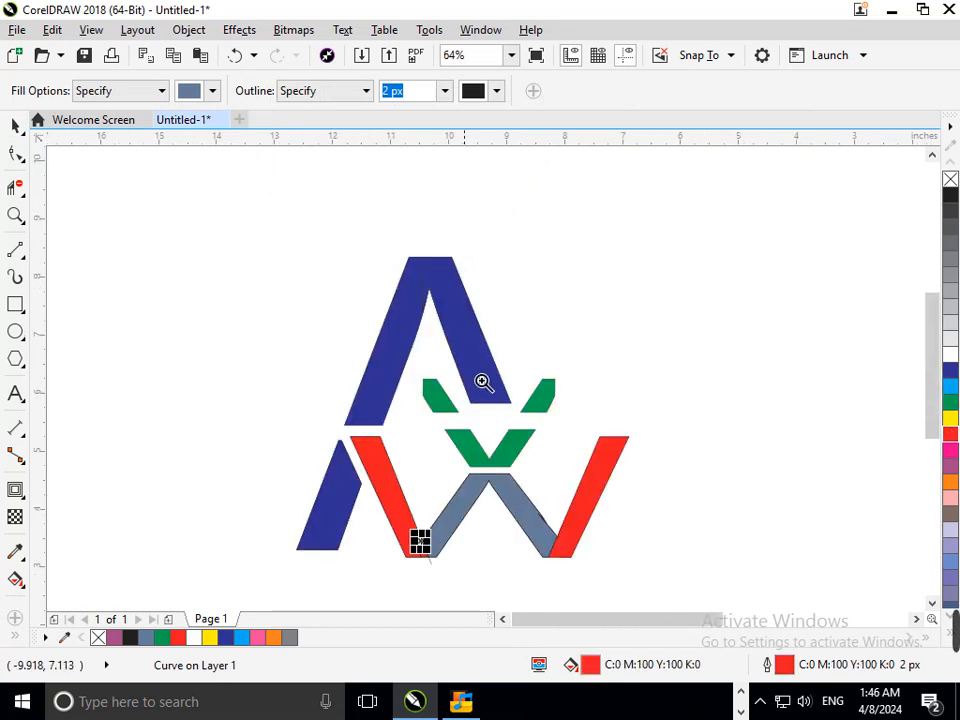
Step: Weld the W's left red stroke with the small filled pieces at its foot
click(15, 125)
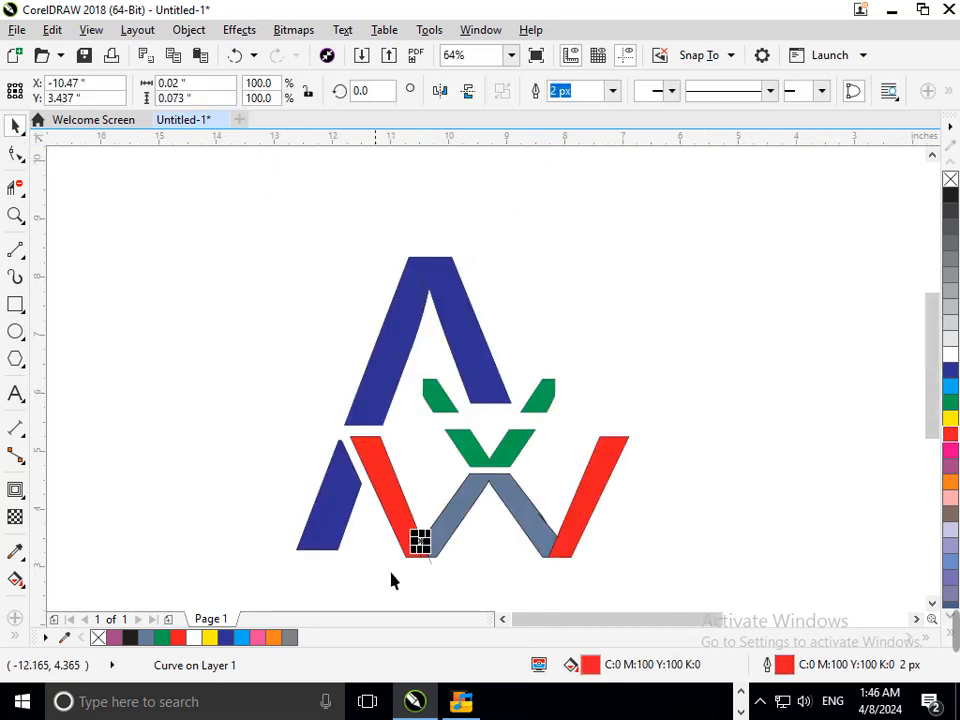
click(481, 597)
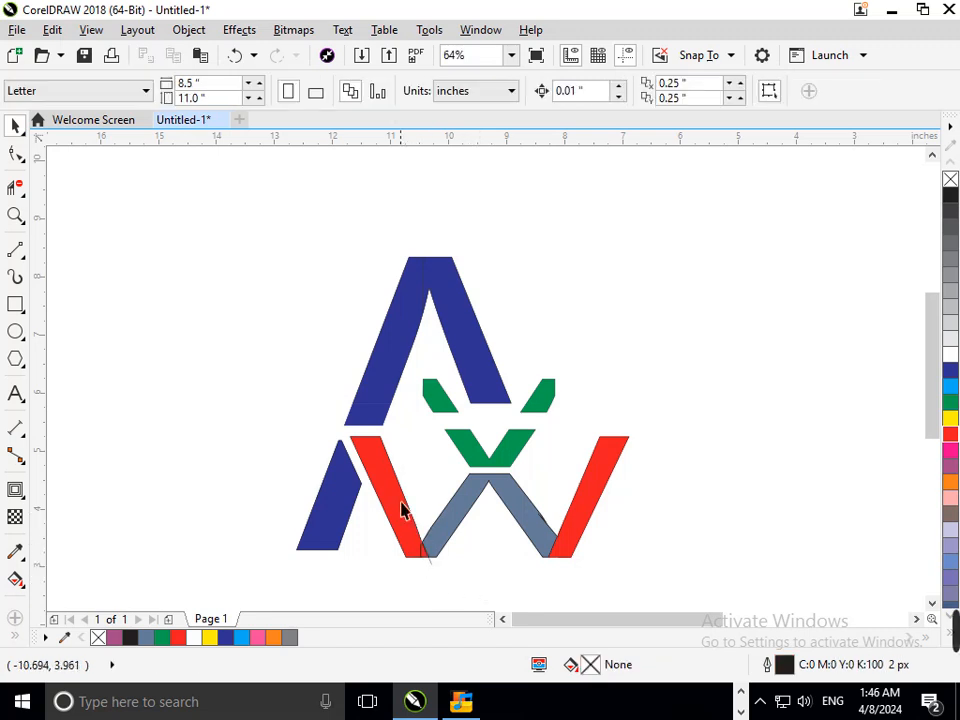
drag(295, 420, 432, 546)
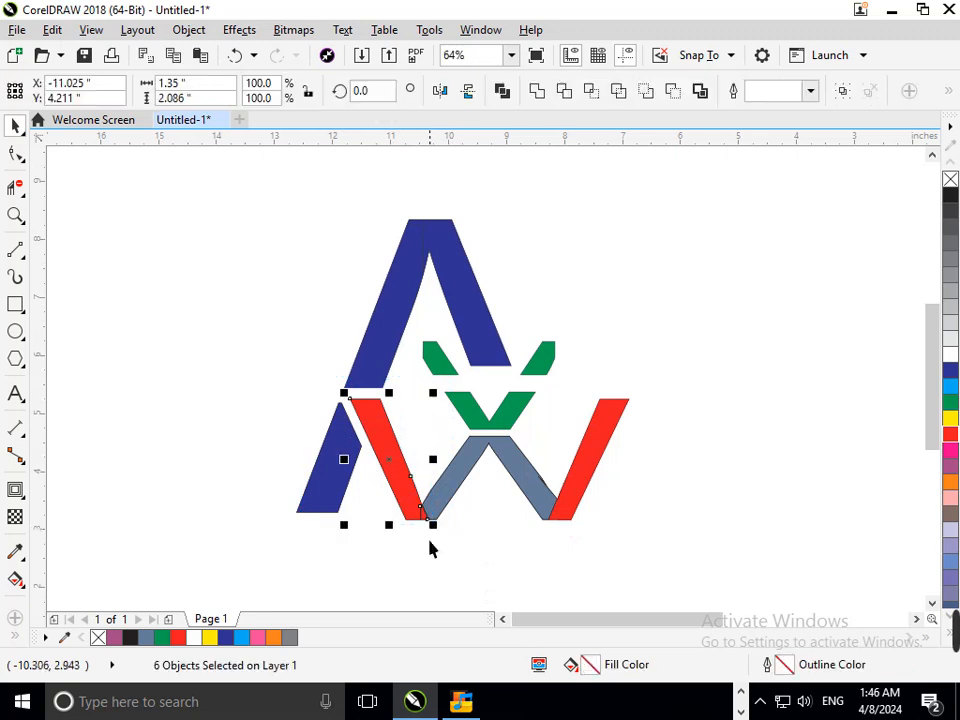
click(532, 96)
click(602, 193)
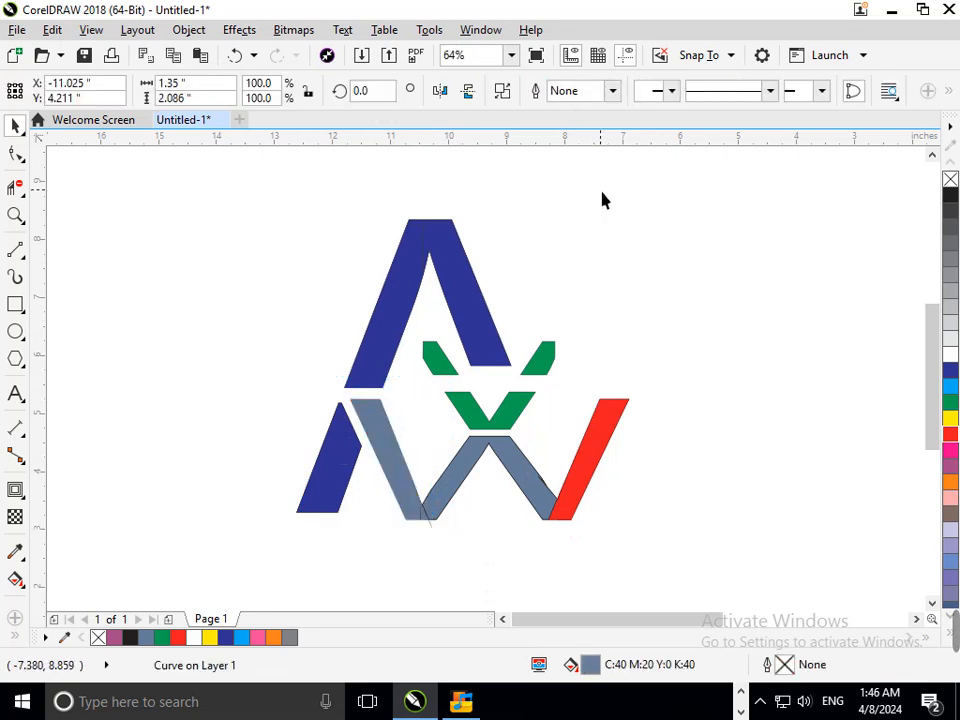
Step: Fill the welded left stroke of the W with red
drag(417, 499, 365, 513)
key(ctrl+z)
click(400, 500)
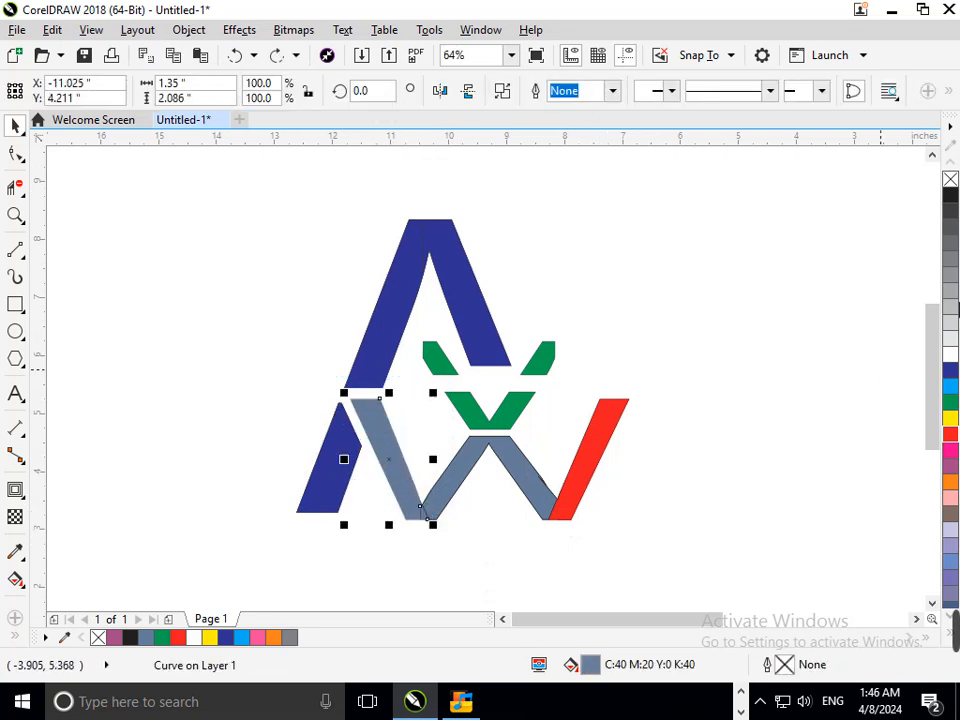
click(950, 433)
click(672, 482)
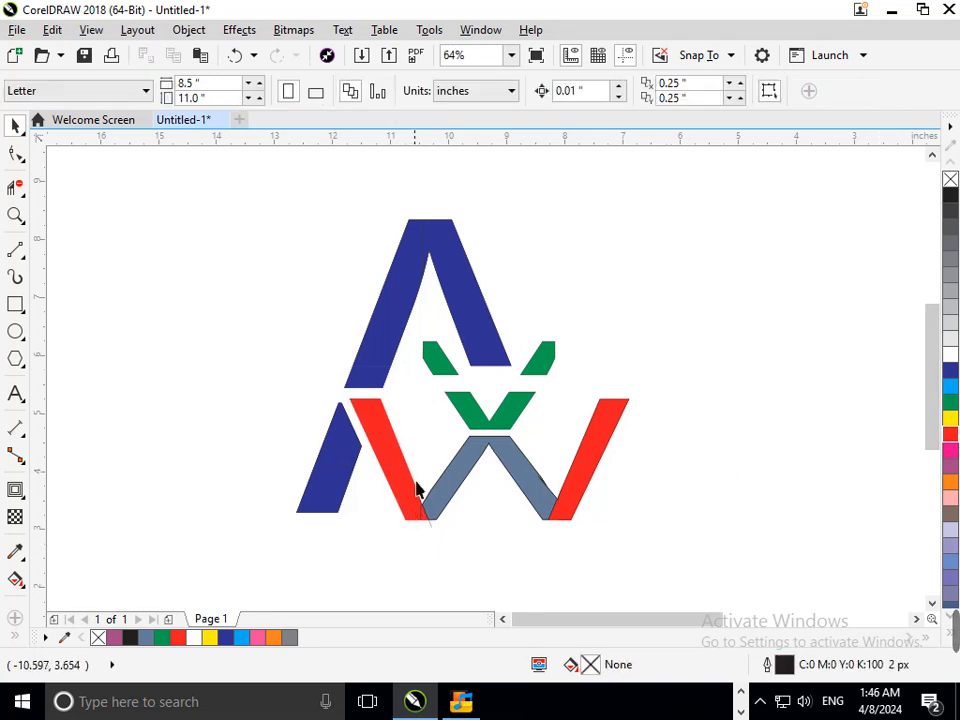
scroll(431, 550, up, 5)
drag(400, 357, 317, 349)
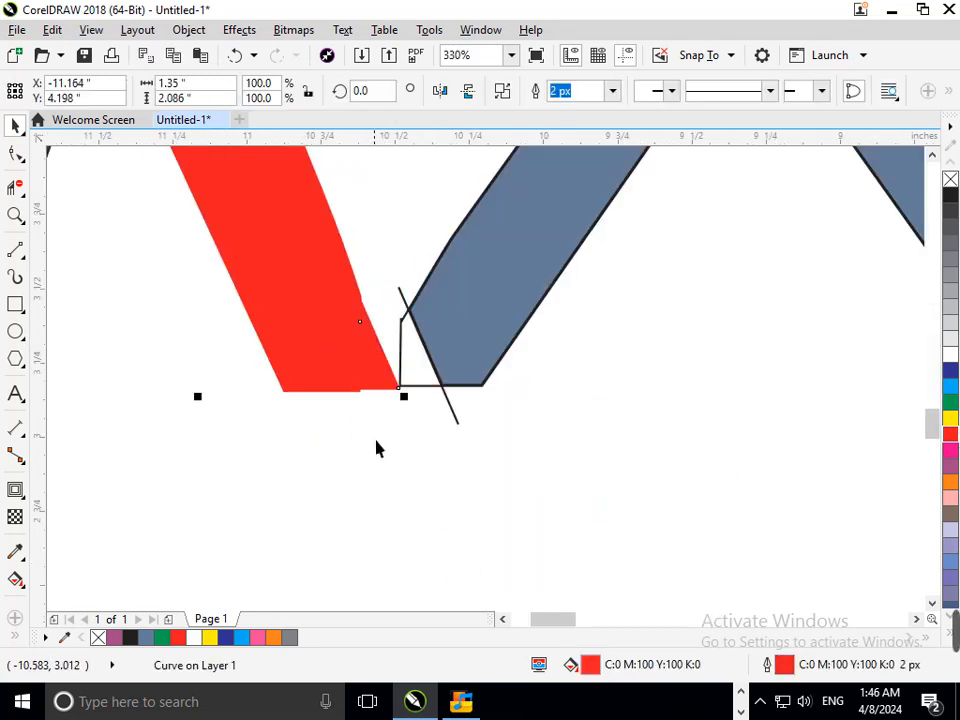
key(ctrl+z)
click(401, 480)
drag(424, 373, 417, 442)
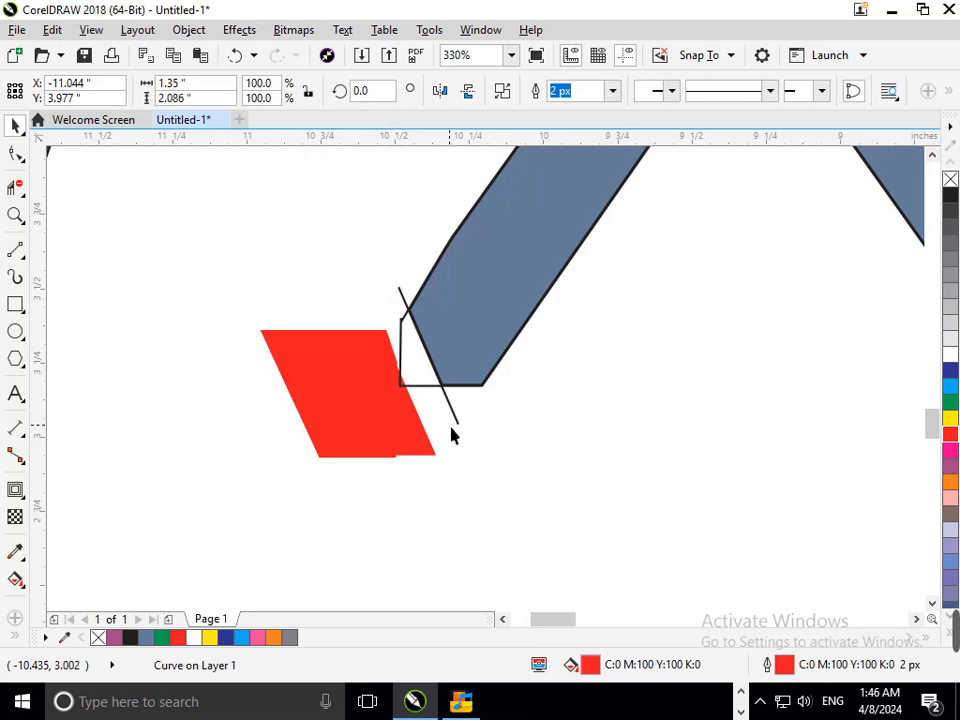
key(Delete)
key(ctrl+z)
key(ctrl+z)
Step: Delete the leftover guide line and outline curve at the W's left joint, beside the red and grey strokes
click(470, 440)
drag(454, 422, 420, 450)
key(Delete)
click(390, 316)
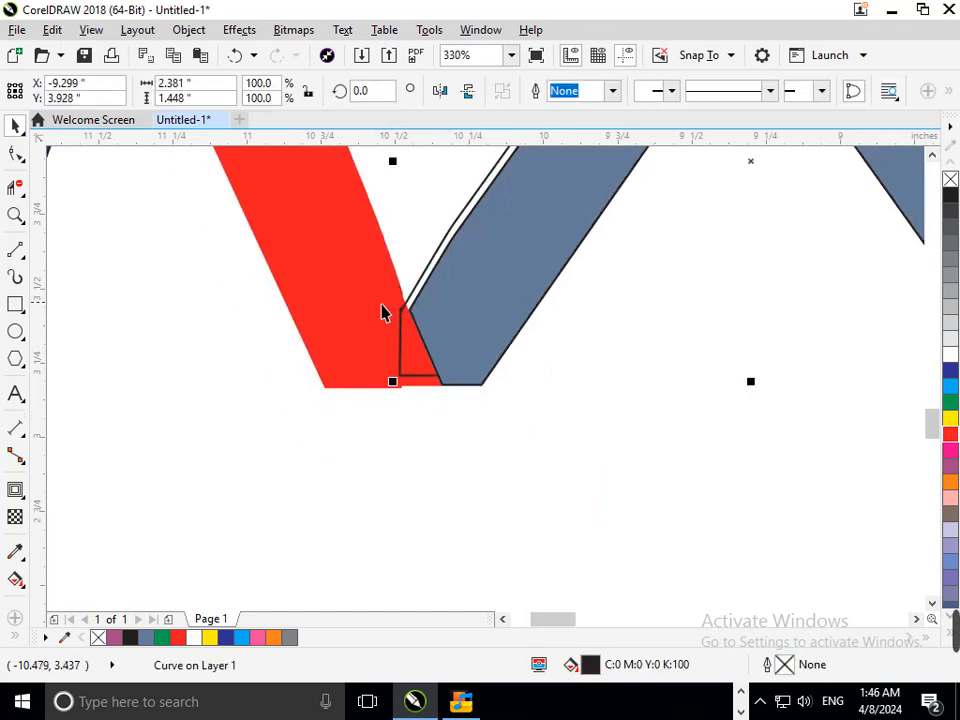
key(Delete)
key(F3)
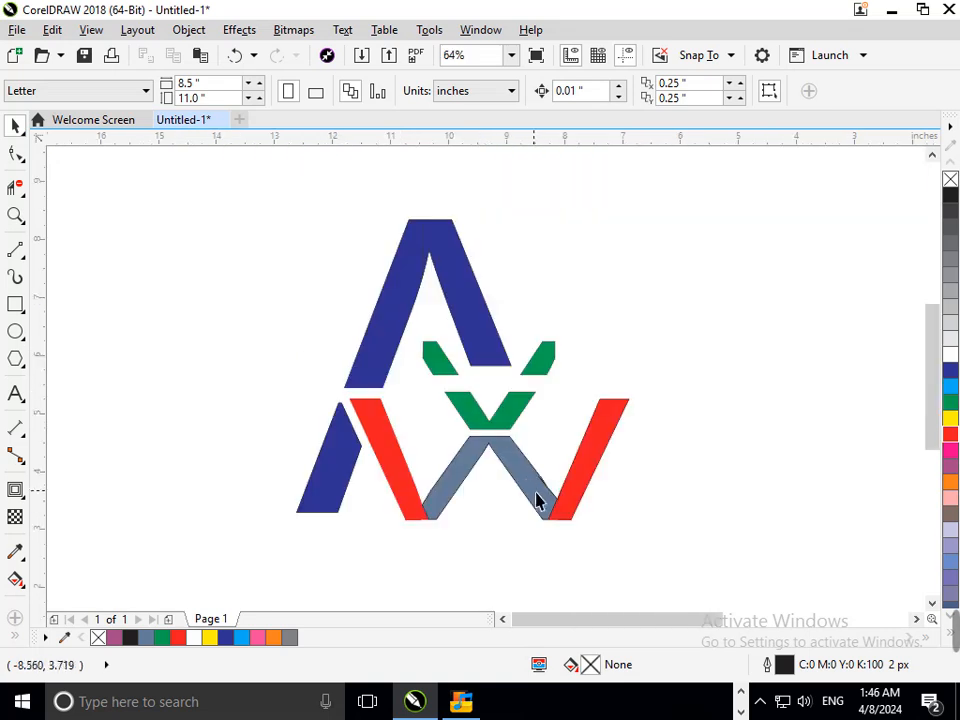
scroll(505, 465, up, 4)
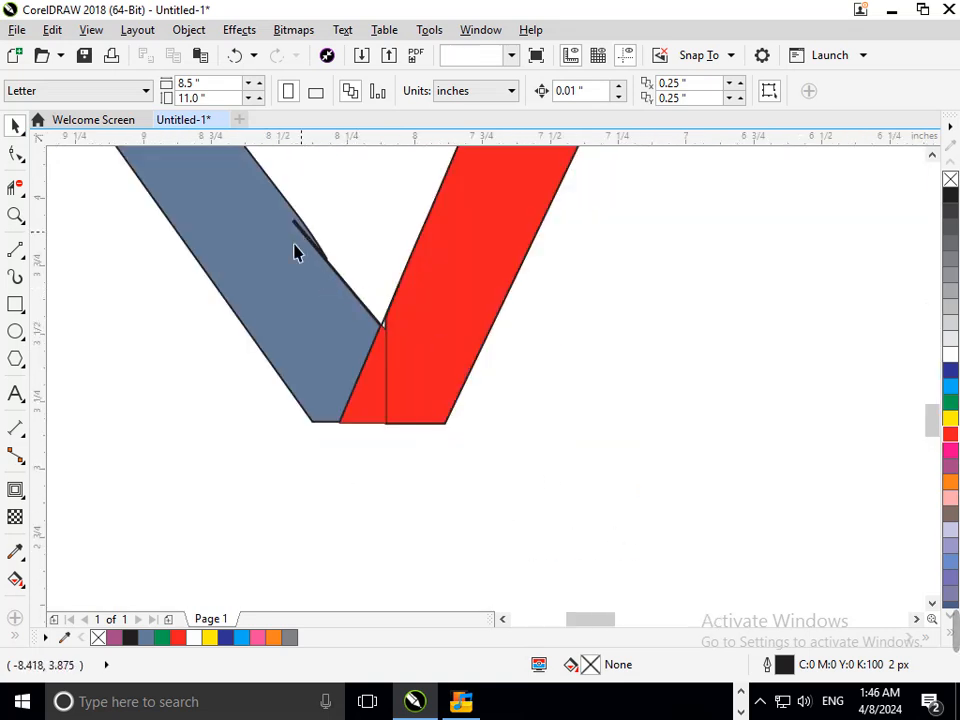
drag(304, 240, 231, 293)
key(ctrl+z)
click(545, 443)
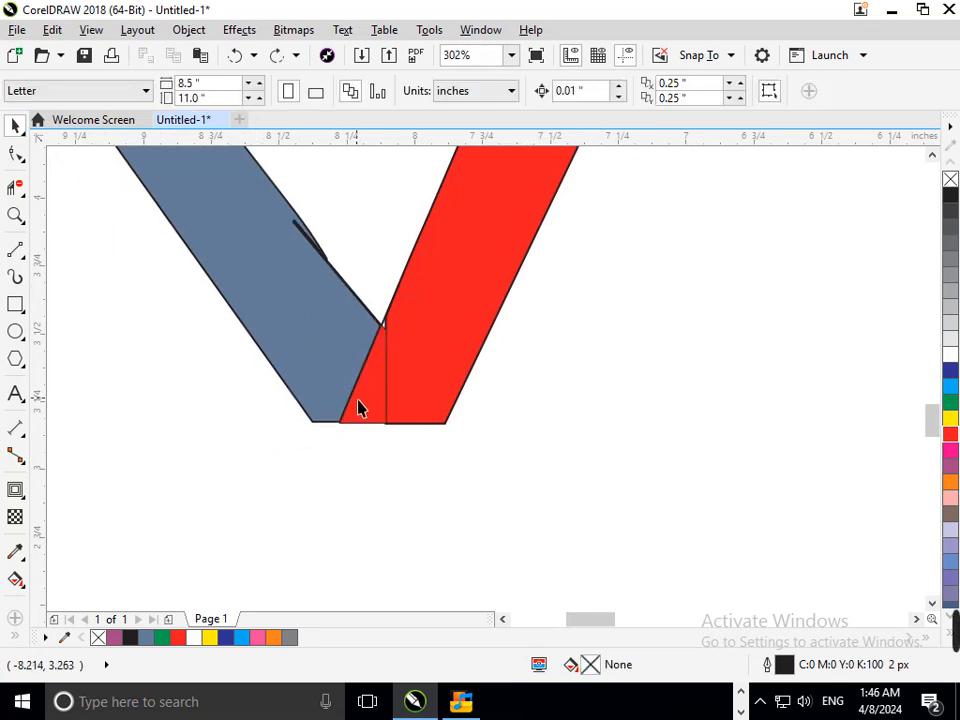
Step: Weld the W's right red stroke with the red wedge at its foot
drag(358, 407, 364, 467)
key(ctrl+z)
shift+click(443, 358)
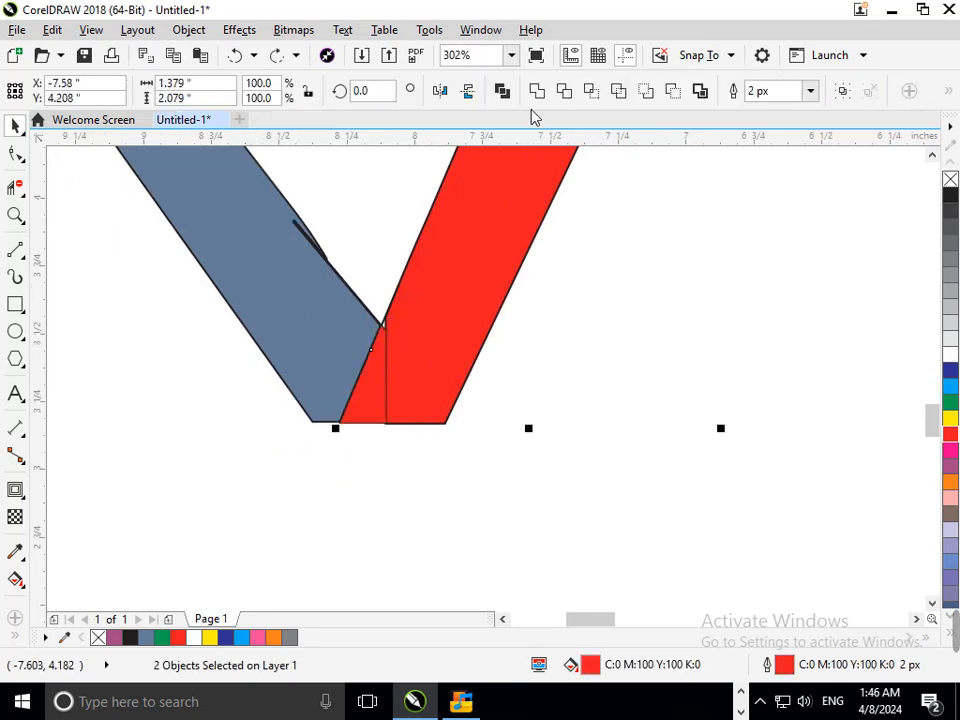
click(587, 171)
scroll(595, 530, down, 4)
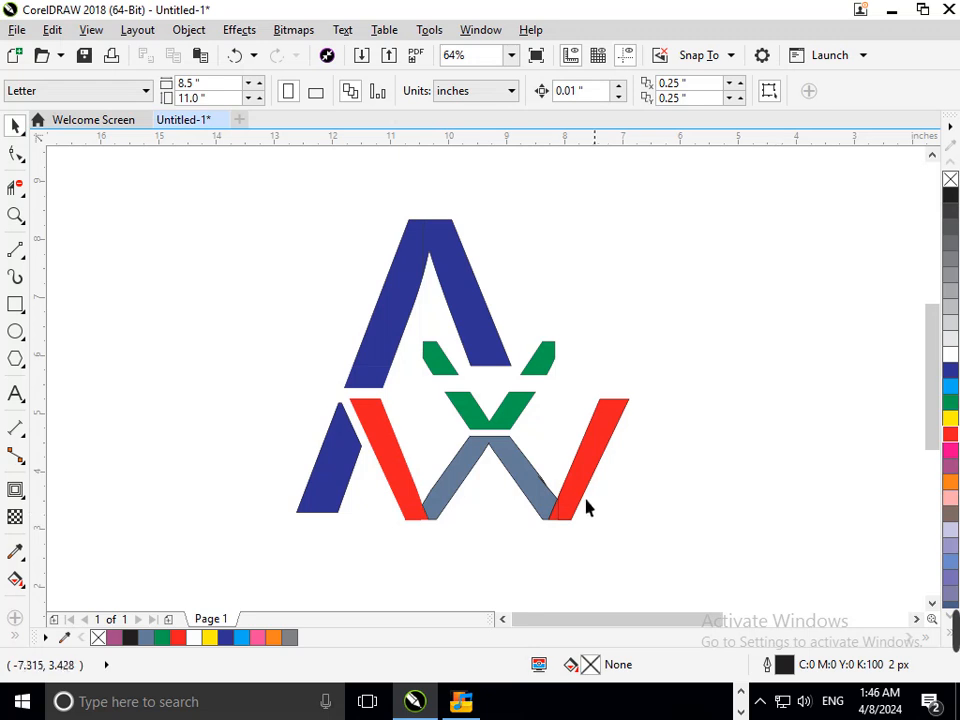
Step: Open small gaps beside the grey strokes by moving the W's right red stroke 0.07 inch right and its left red stroke 0.05 inch left
click(582, 497)
drag(585, 490, 591, 497)
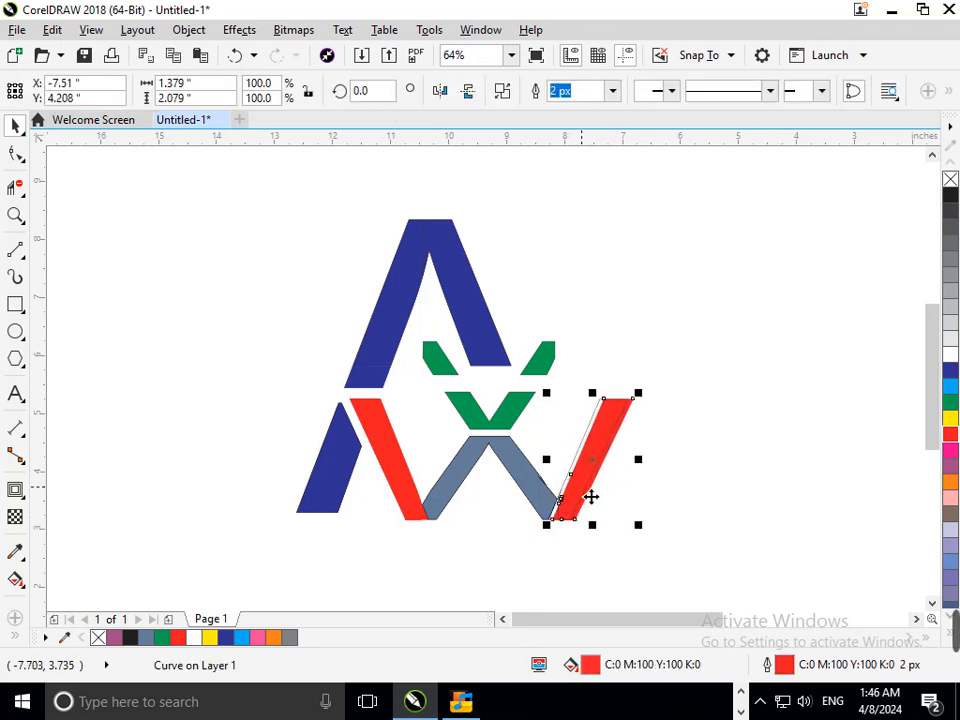
click(415, 516)
key(Left)
key(Left)
key(Left)
key(Left)
key(Left)
key(Left)
key(Right)
Step: Delete the leftover black outline curve behind the W's right red stroke
click(708, 443)
key(F2)
drag(561, 393, 627, 467)
click(423, 414)
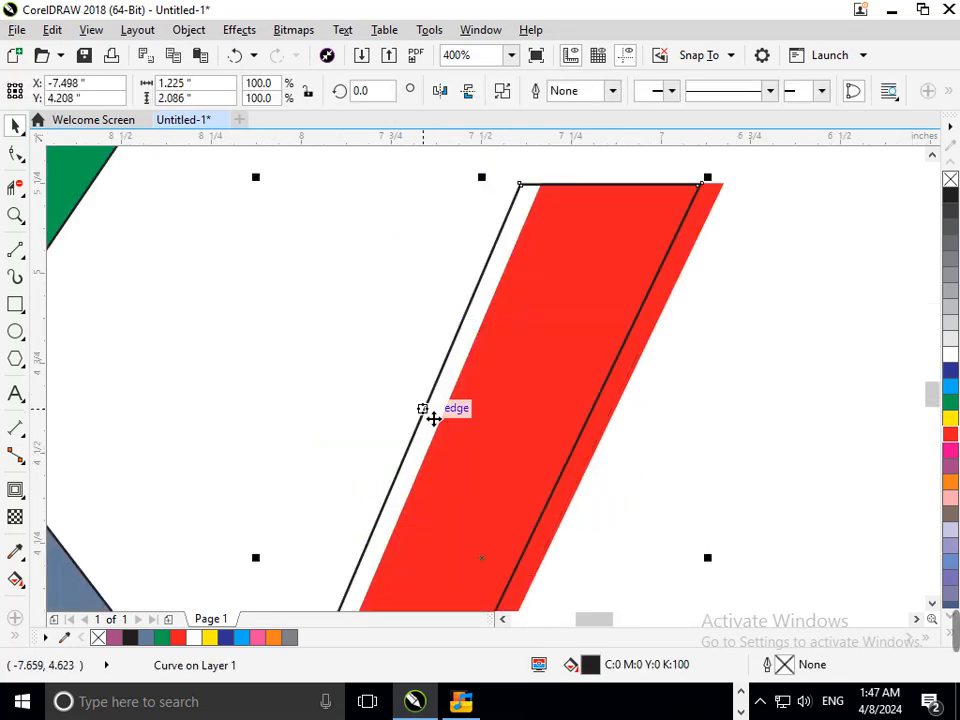
key(Delete)
key(F3)
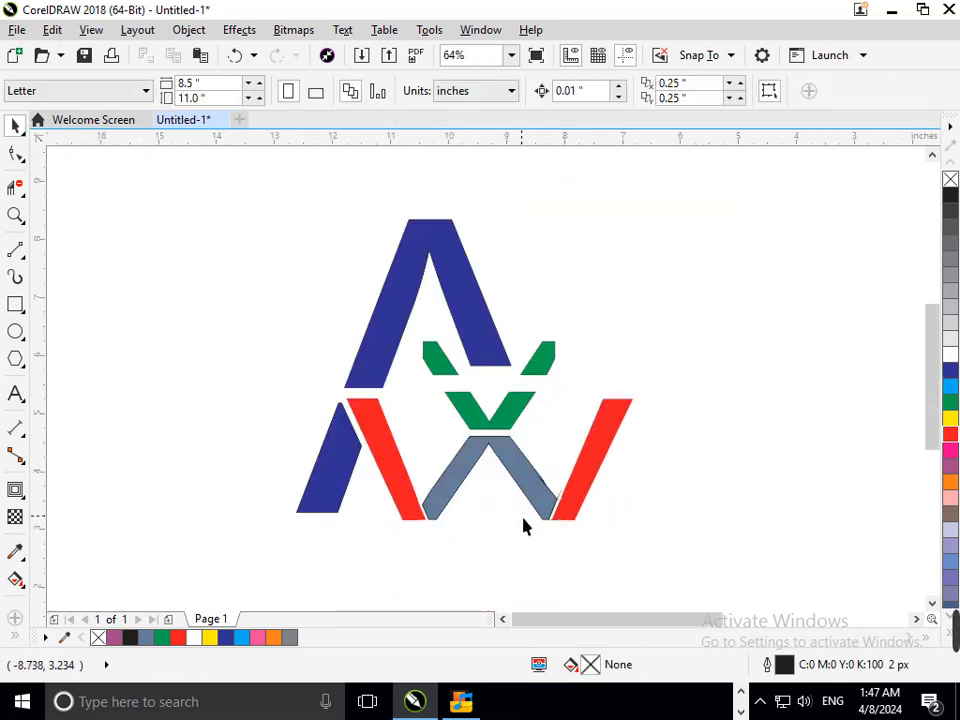
Step: Delete the stray guide lines crossing the grey shape's corner at the W's right joint
scroll(543, 472, up, 5)
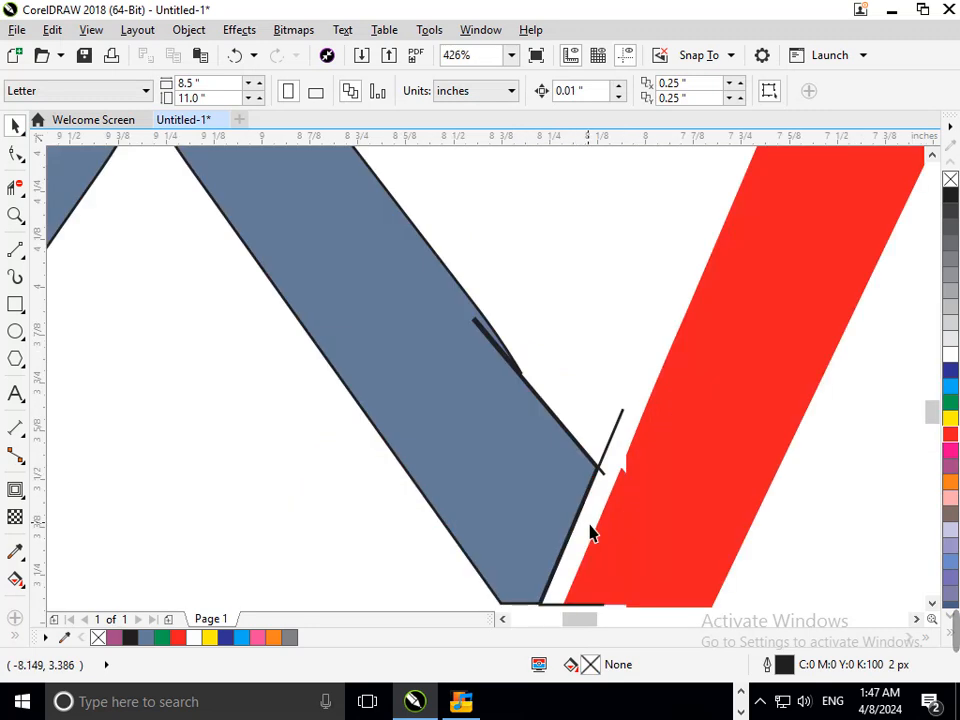
click(612, 445)
key(Delete)
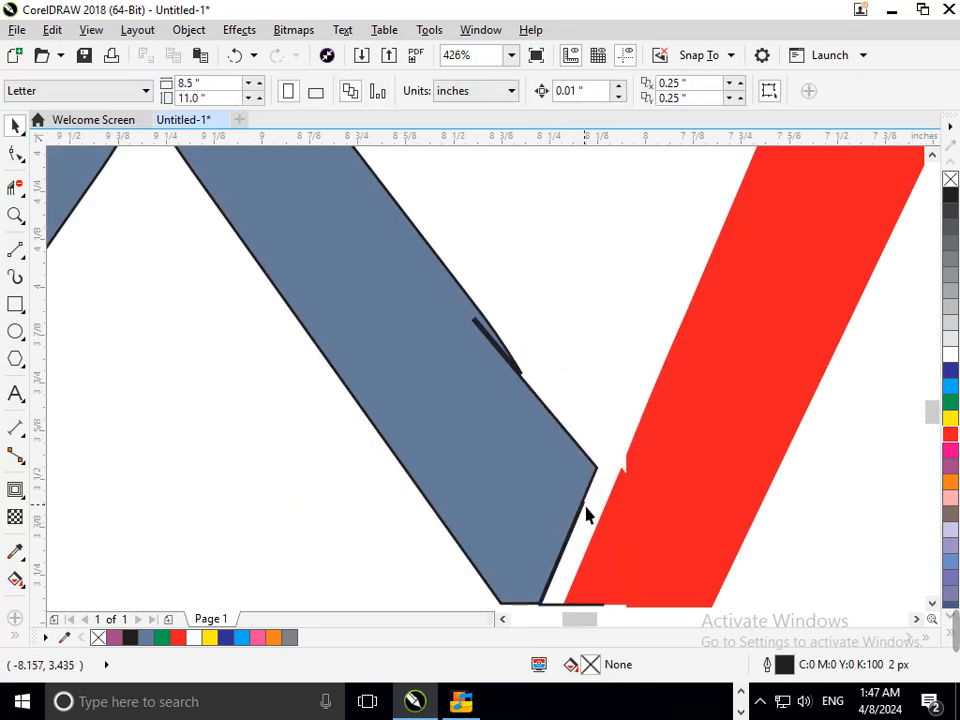
key(F3)
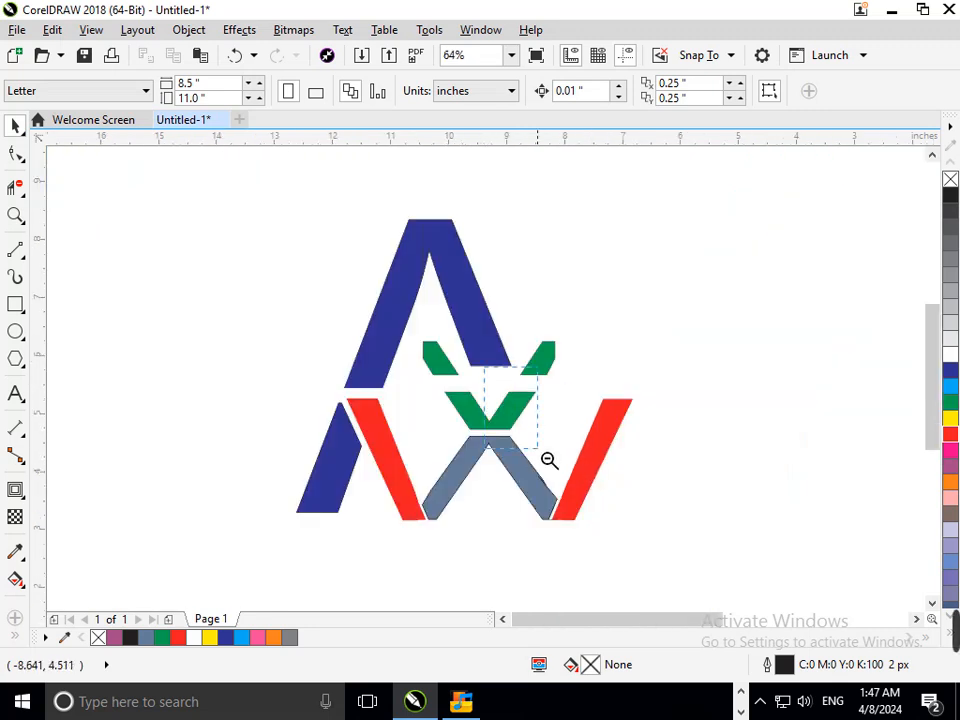
Step: Weld the A's long left stroke with the separate blue piece at its lower end
key(F3)
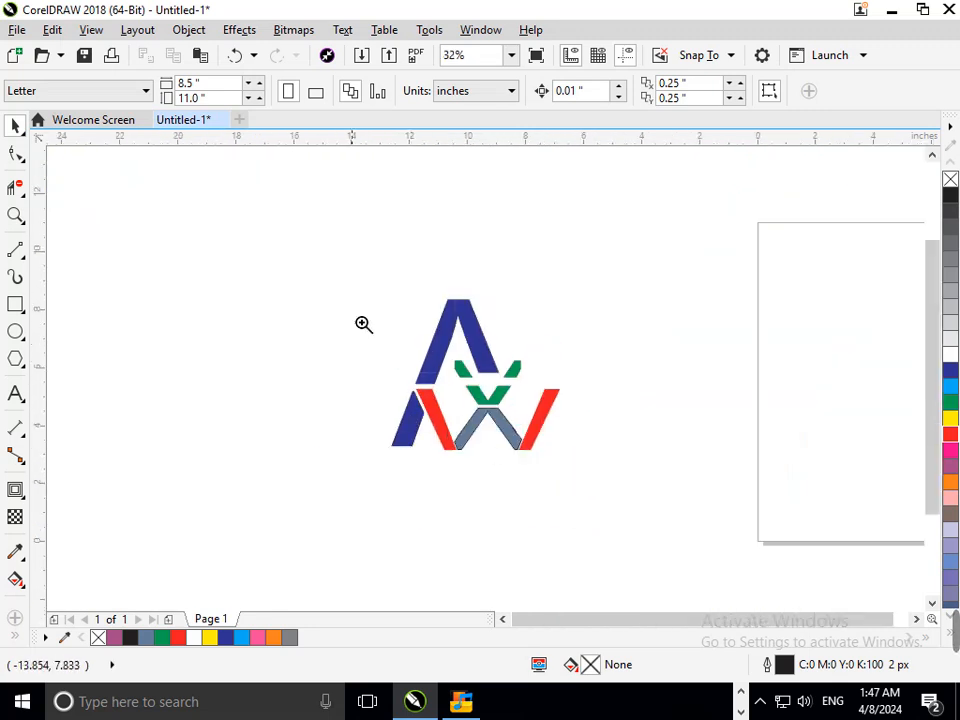
scroll(420, 395, up, 4)
click(375, 385)
shift+click(432, 301)
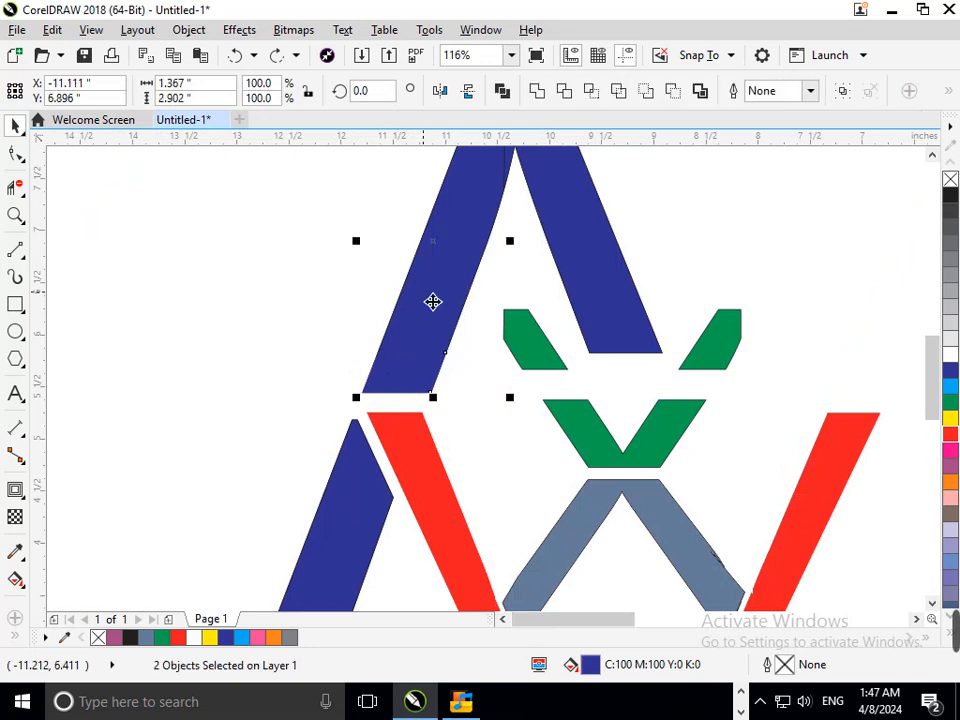
click(536, 90)
scroll(510, 380, down, 4)
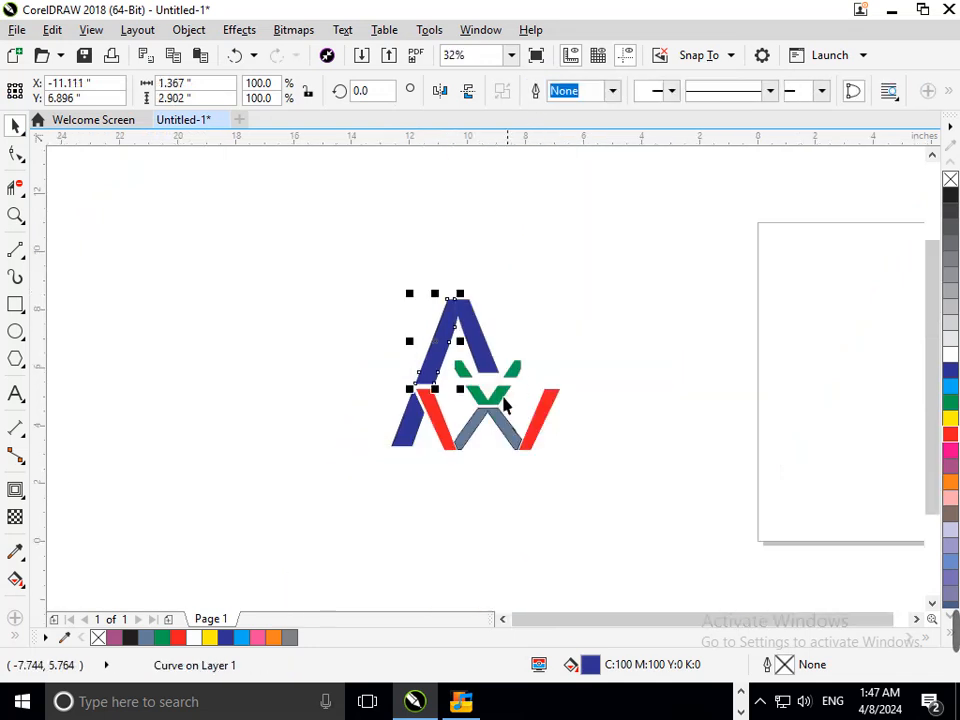
Step: Examine the lower end of the A's welded left stroke for leftover outlines
key(F2)
drag(392, 319, 446, 382)
key(F3)
key(F2)
click(532, 500)
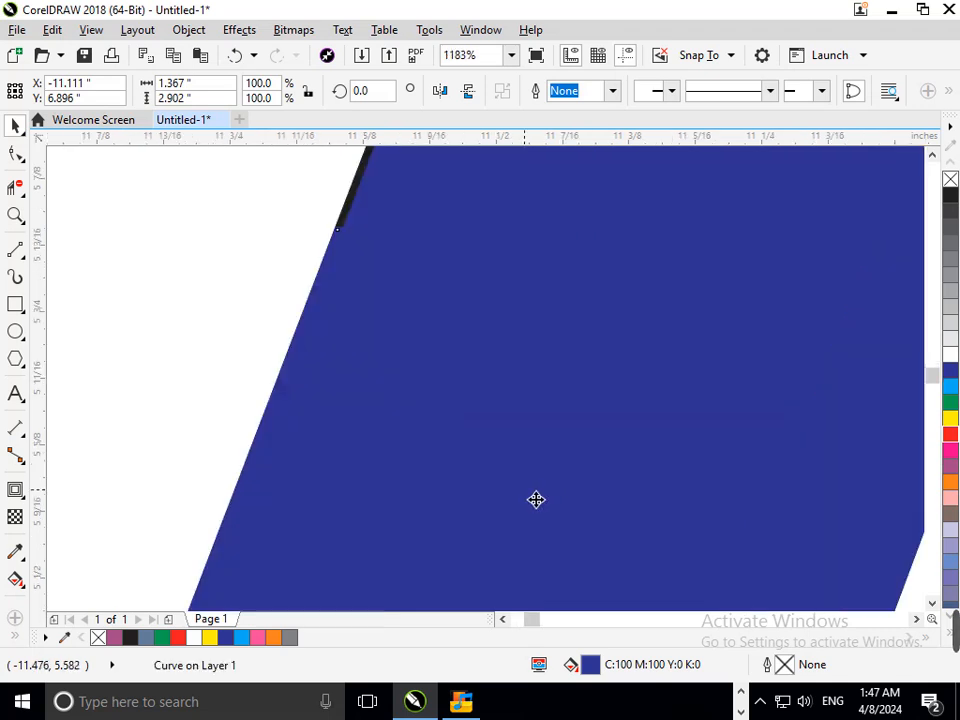
key(F3)
key(F3)
key(F3)
key(F3)
key(Escape)
drag(467, 394, 440, 393)
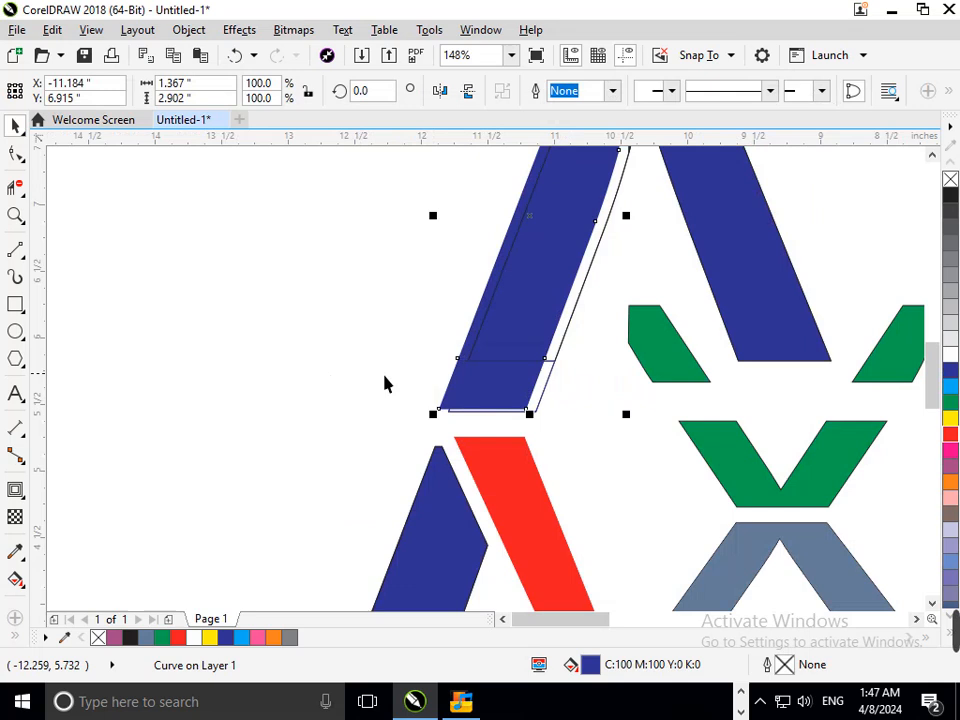
key(ctrl+z)
click(332, 362)
drag(488, 365, 420, 364)
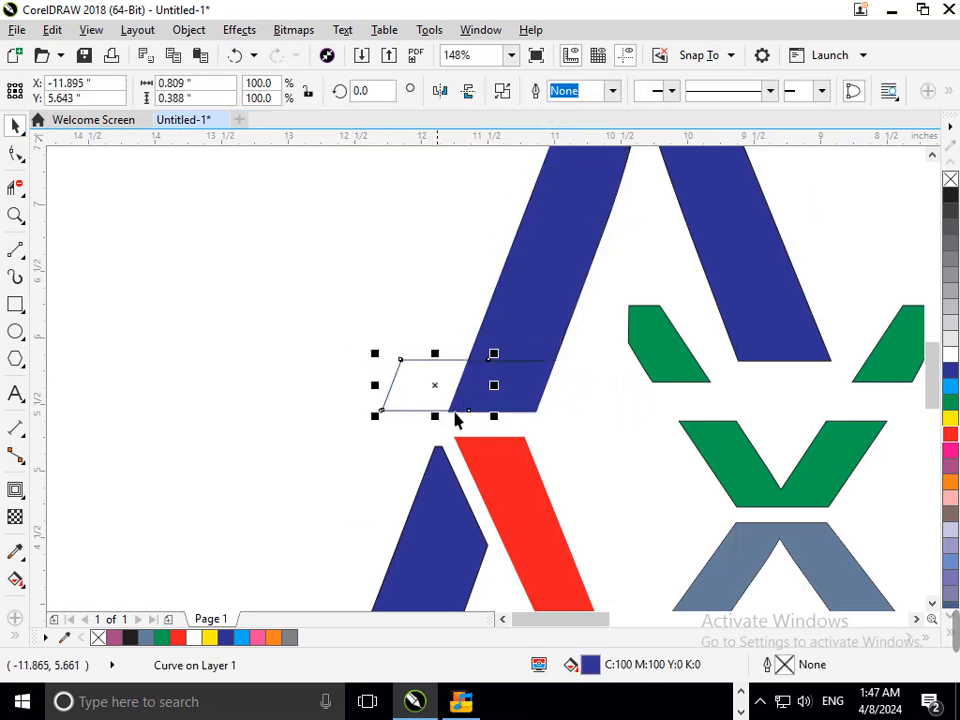
key(ctrl+z)
drag(517, 344, 456, 338)
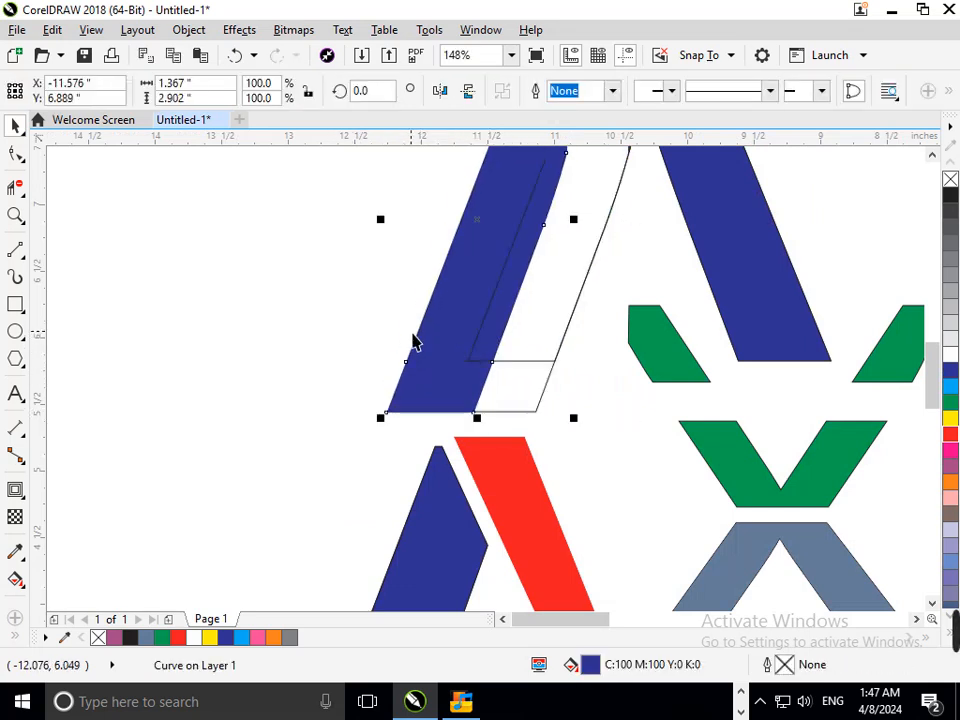
key(ctrl+z)
key(F3)
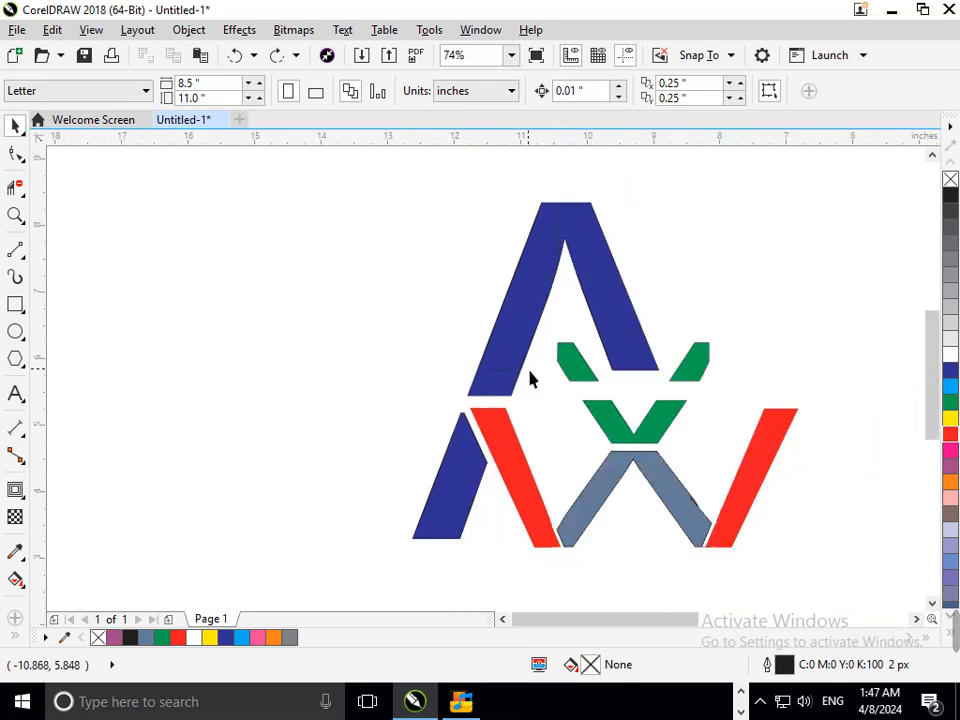
Step: Move all nine filled pieces of the A, W and X together into empty space left of the construction outlines
click(468, 474)
shift+click(542, 300)
drag(542, 300, 197, 309)
key(ctrl+z)
shift+click(626, 317)
drag(633, 323, 279, 307)
key(ctrl+z)
shift+click(516, 476)
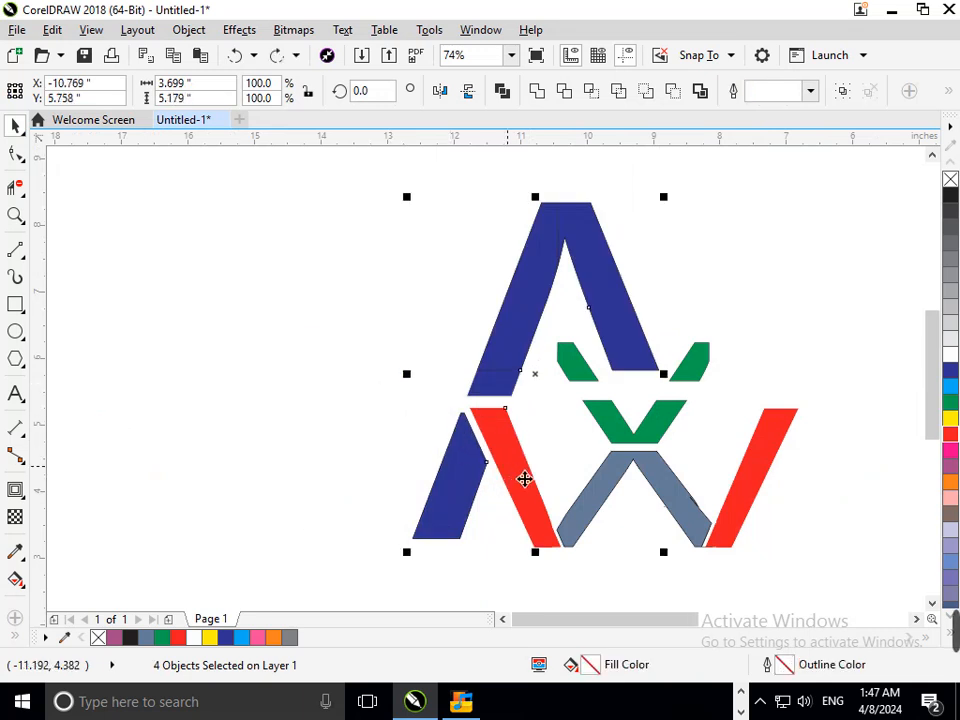
shift+click(606, 504)
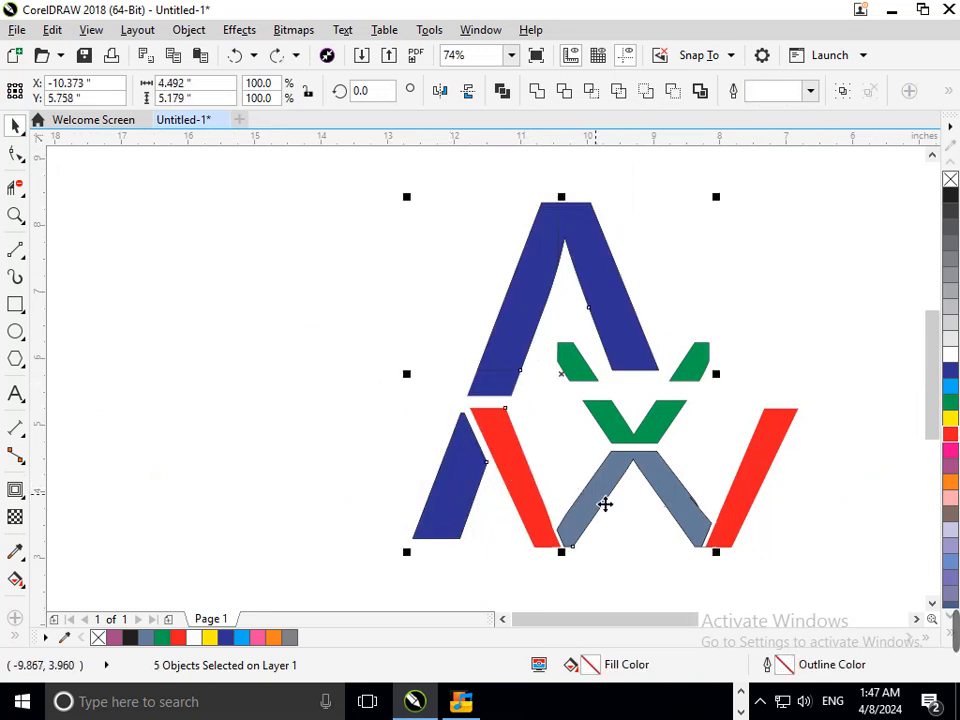
shift+click(741, 506)
shift+click(660, 431)
shift+click(702, 375)
shift+click(583, 371)
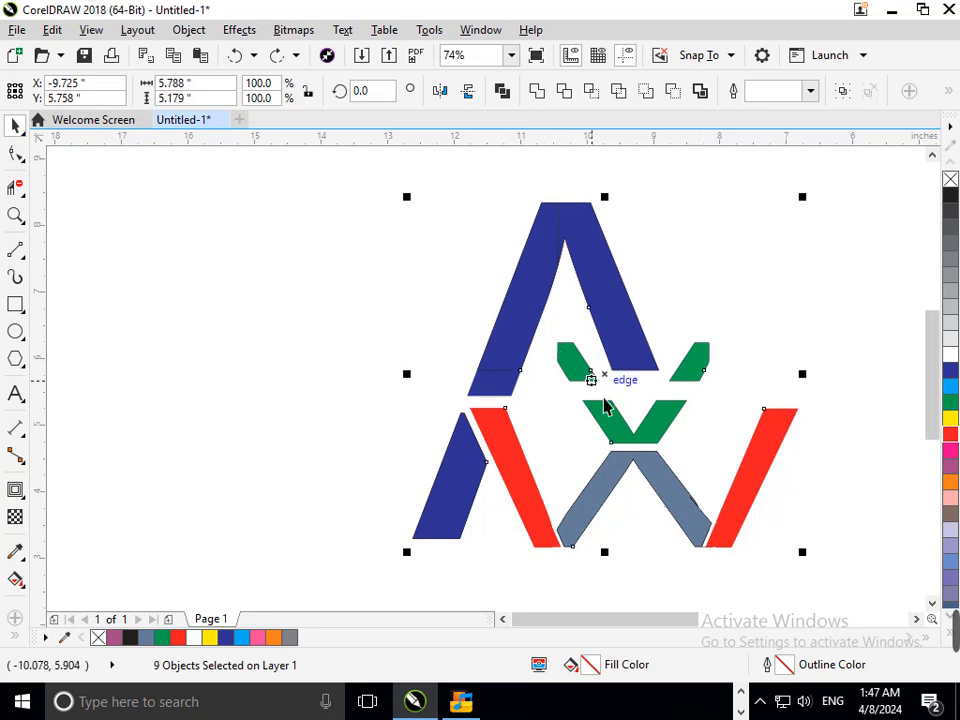
key(F3)
drag(605, 462, 420, 432)
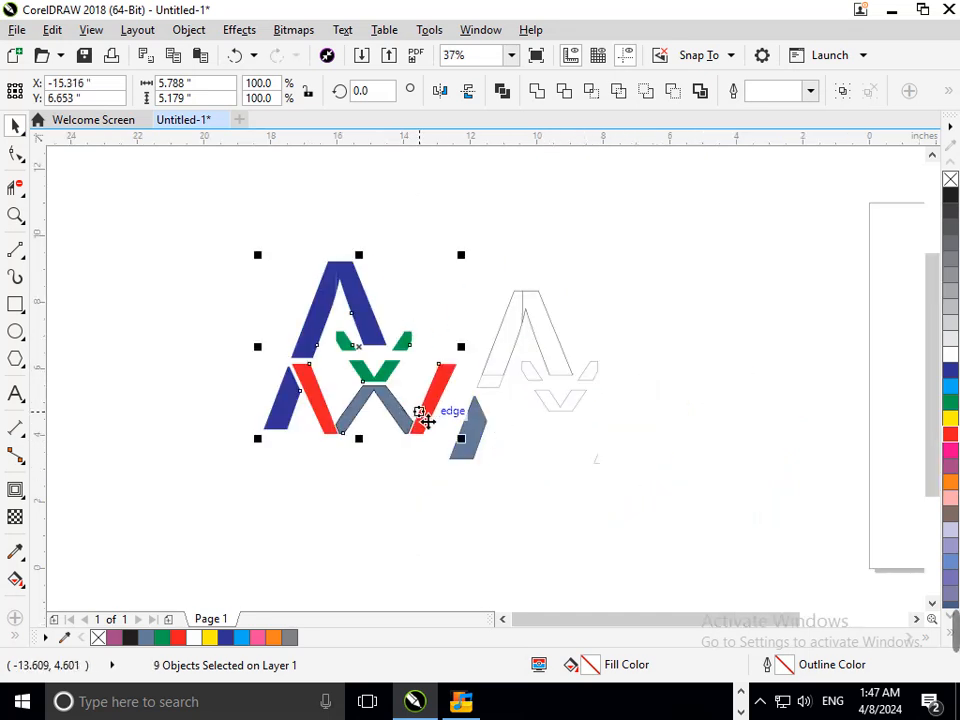
Step: Delete the construction outlines and the duplicate grey piece left behind at the monogram's original location
drag(698, 237, 461, 534)
key(Delete)
click(474, 433)
key(Delete)
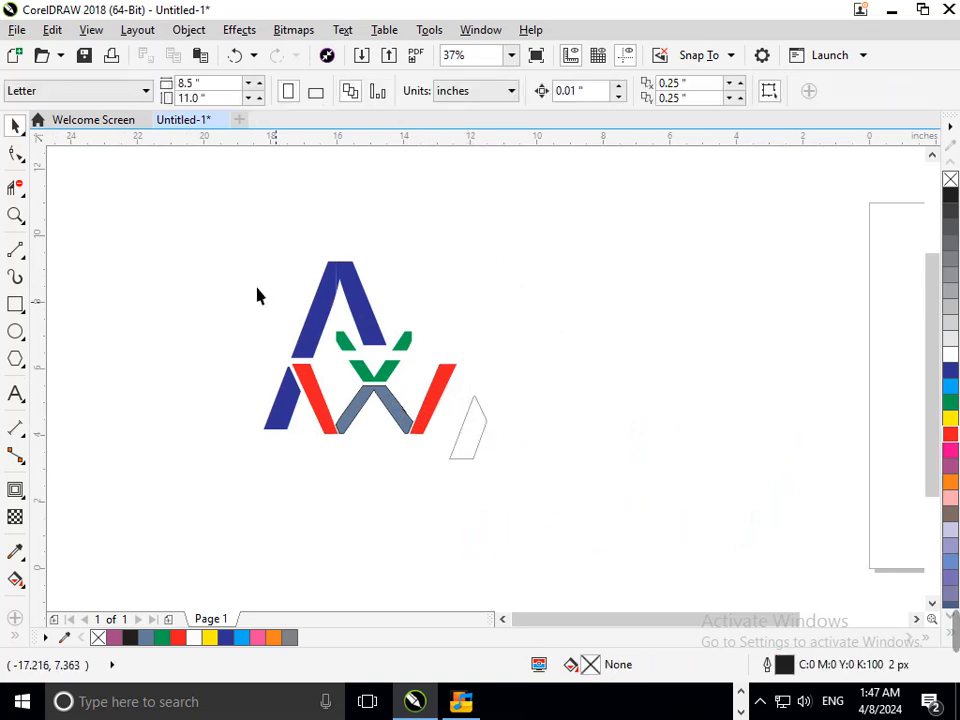
click(461, 460)
key(Escape)
click(455, 458)
key(Delete)
Step: Enlarge the whole monogram to 9.334 by 8.353 inches and move it farther left, away from the page
key(ctrl+a)
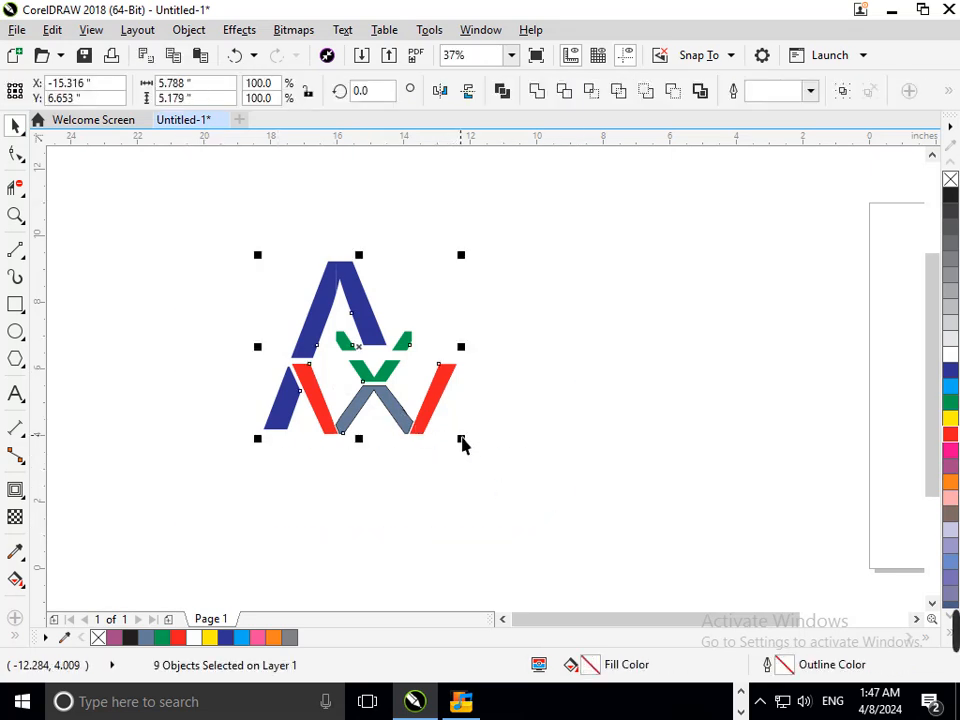
drag(461, 438, 533, 543)
scroll(554, 386, down, 3)
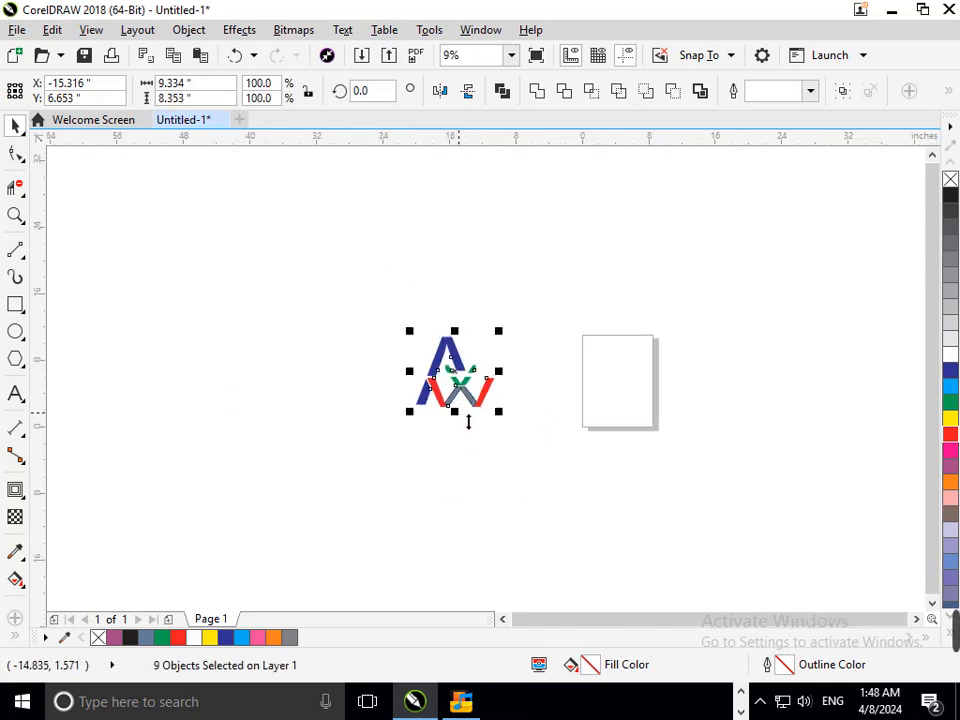
drag(474, 399, 198, 345)
click(129, 257)
key(z)
drag(137, 272, 253, 376)
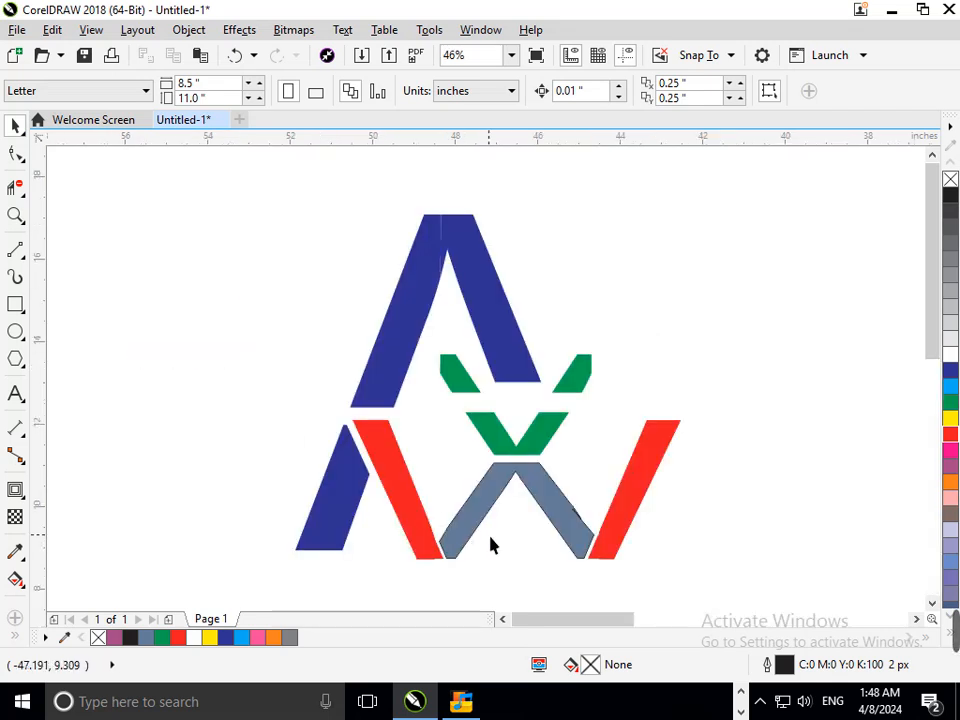
Step: Reshape the grey piece at the W's right joint by moving the node at the notch's lower end onto the nearby outer corner
key(F2)
drag(538, 491, 602, 529)
key(F3)
key(F2)
drag(545, 489, 650, 557)
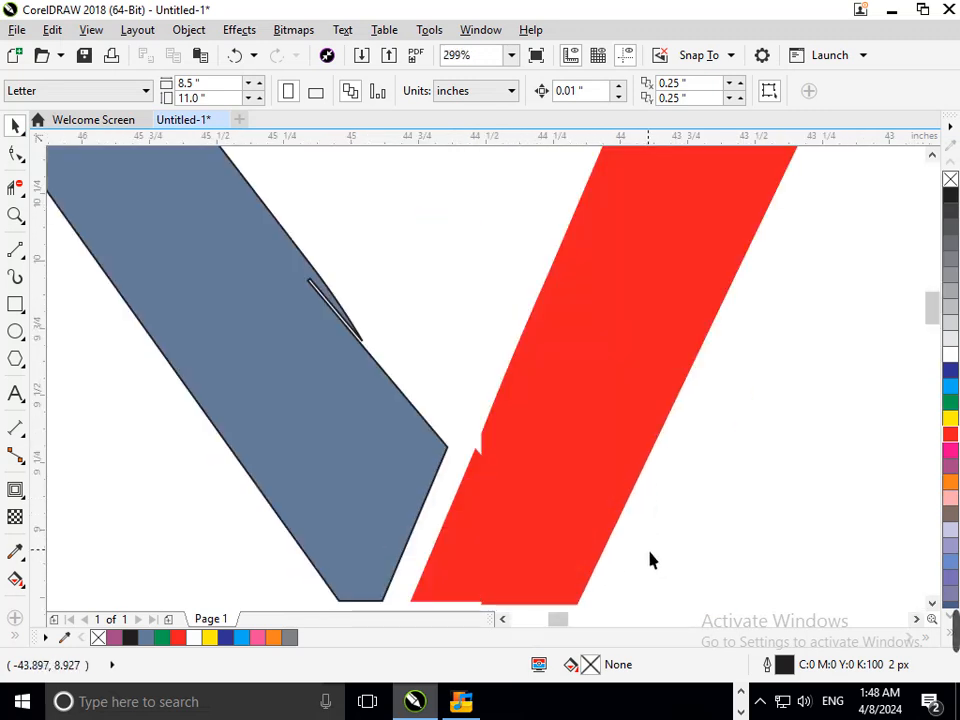
click(16, 154)
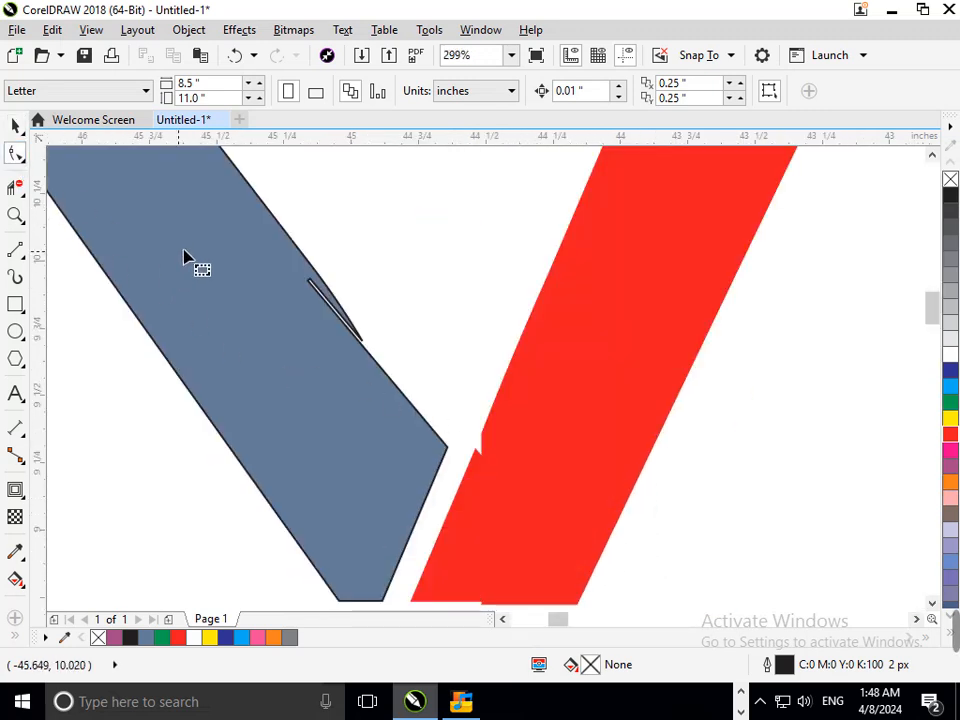
click(338, 318)
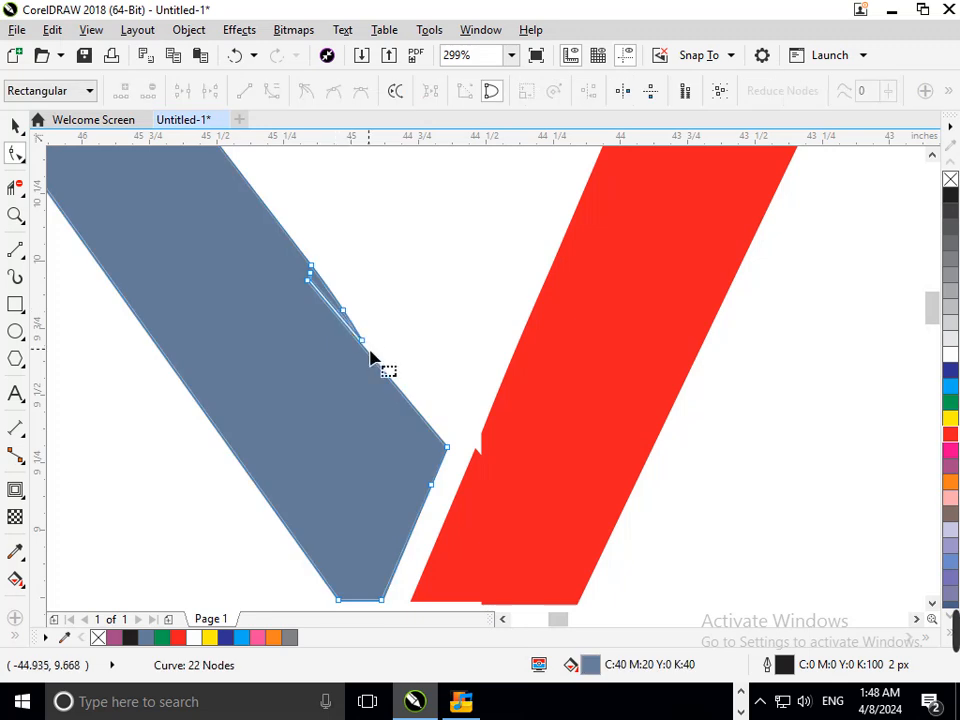
drag(365, 350, 445, 450)
key(F2)
right_click(519, 457)
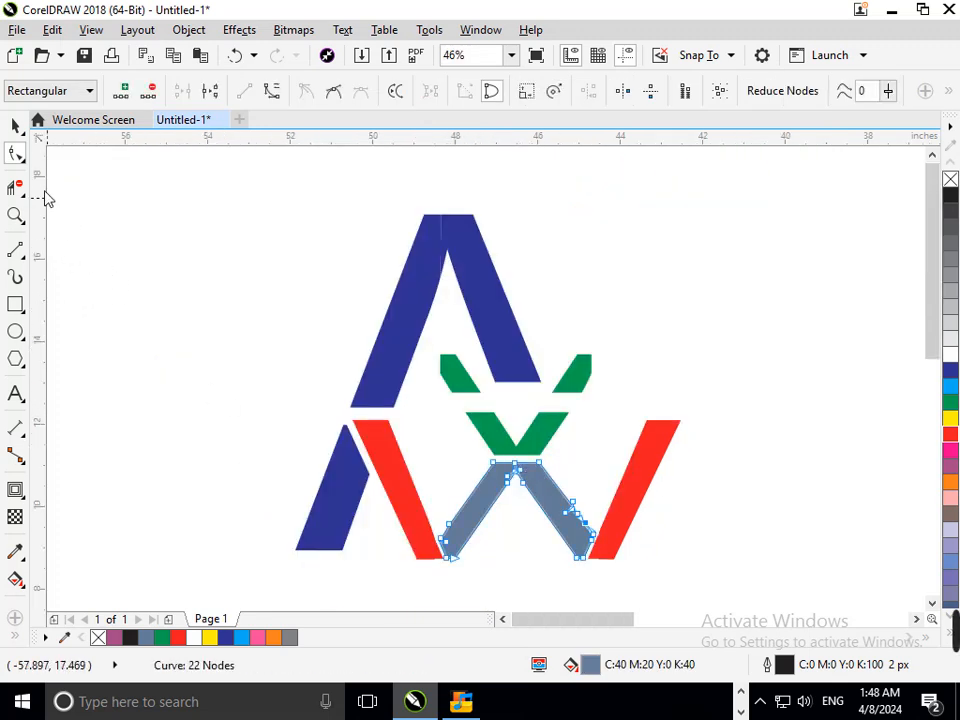
click(14, 126)
click(75, 201)
key(F2)
drag(553, 489, 636, 574)
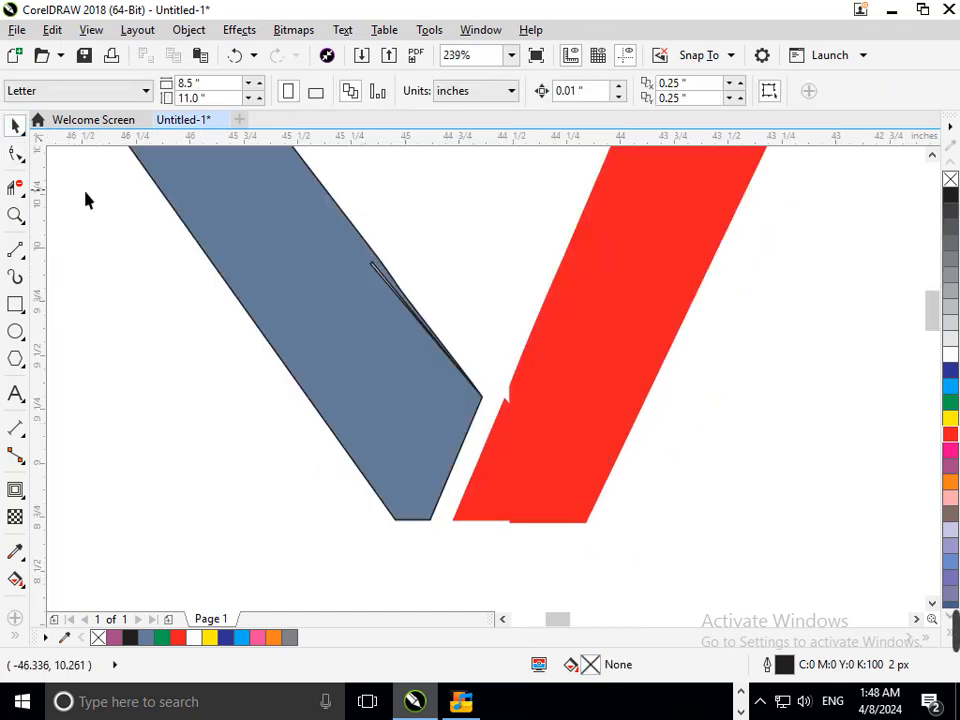
Step: Remove the stray sliver segments at the notch of the grey piece's right leg with Virtual Segment Delete
click(15, 187)
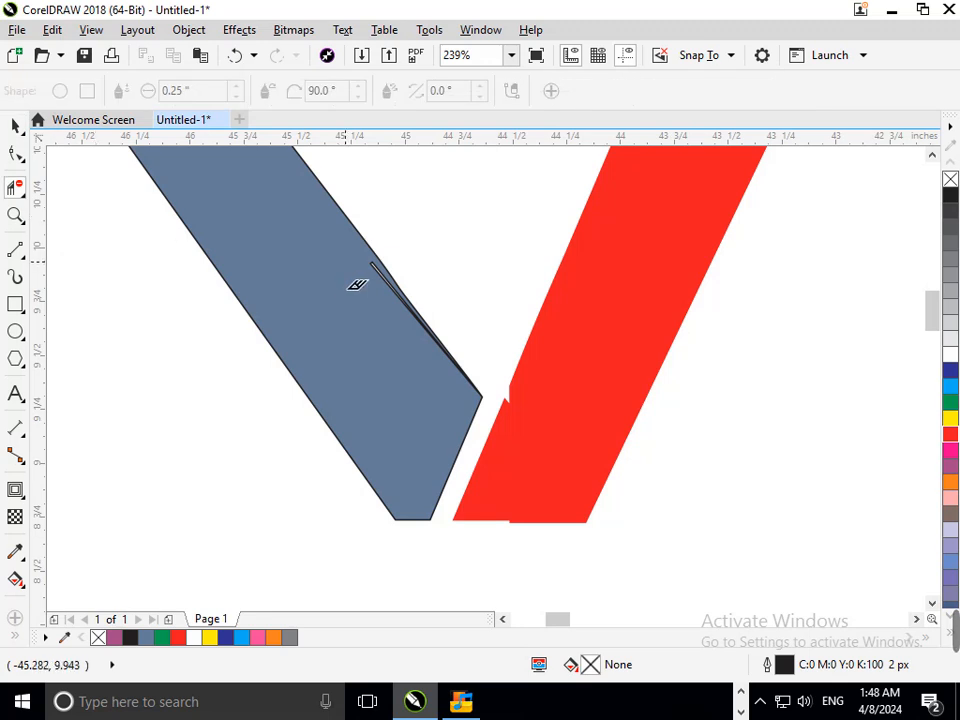
drag(347, 239, 560, 385)
click(582, 472)
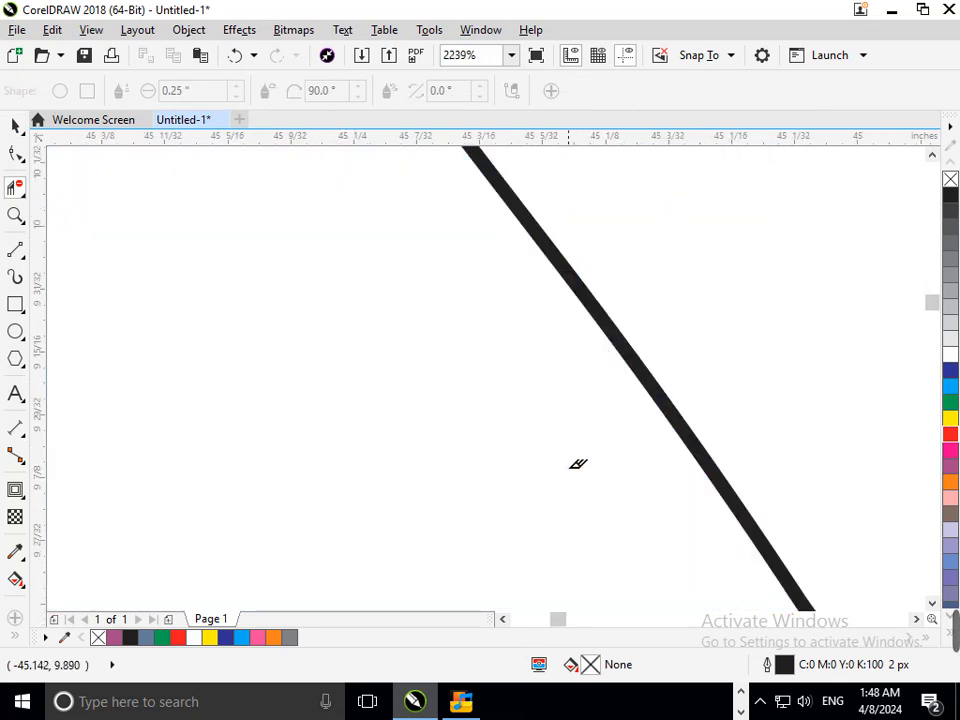
key(F3)
key(F3)
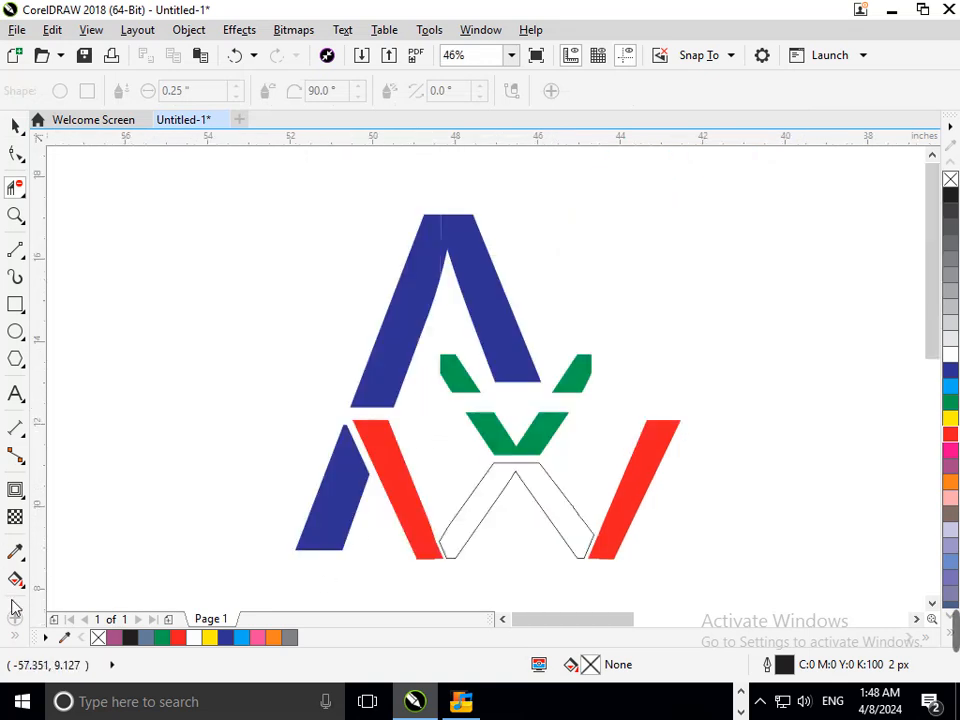
Step: Smart-fill the outlined inverted-V piece inside the W and recolour its fill blue (C100 M100 Y0 K0)
click(16, 637)
click(45, 622)
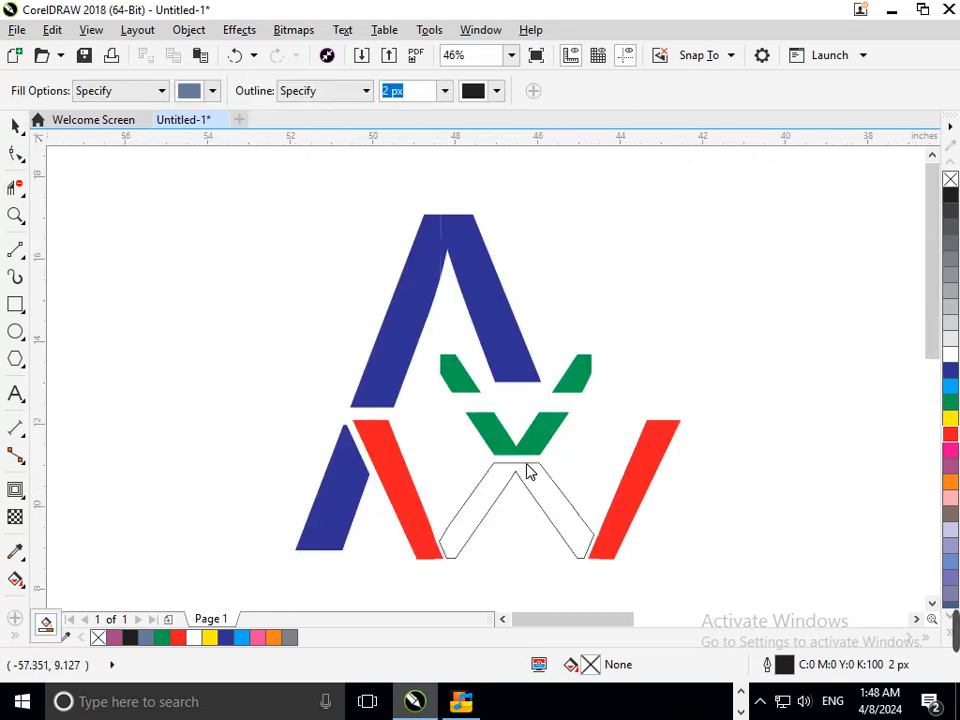
click(487, 499)
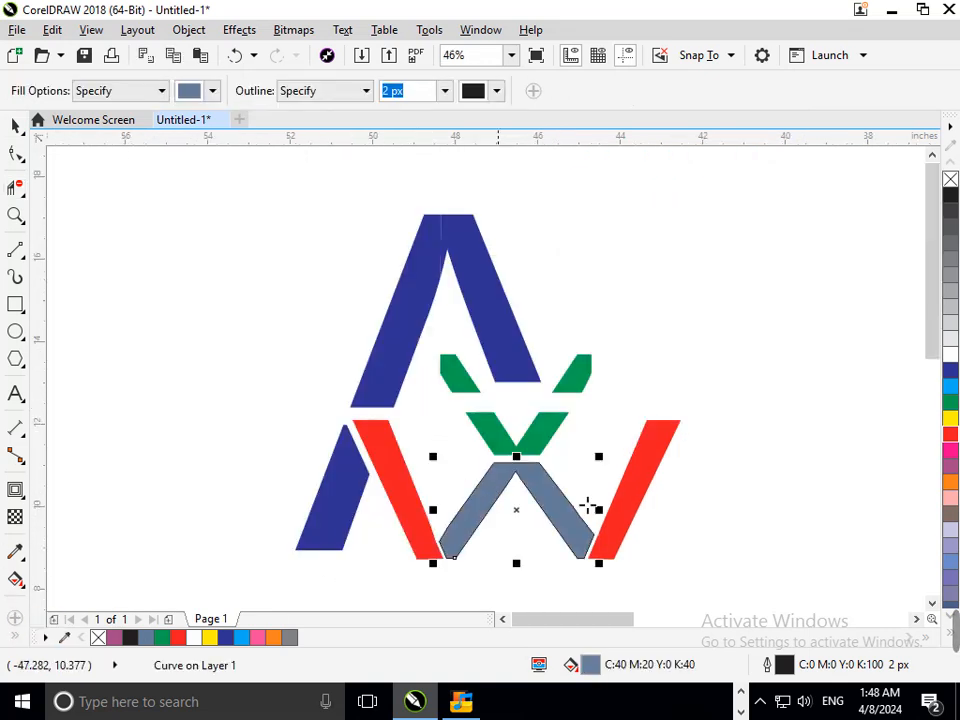
click(950, 401)
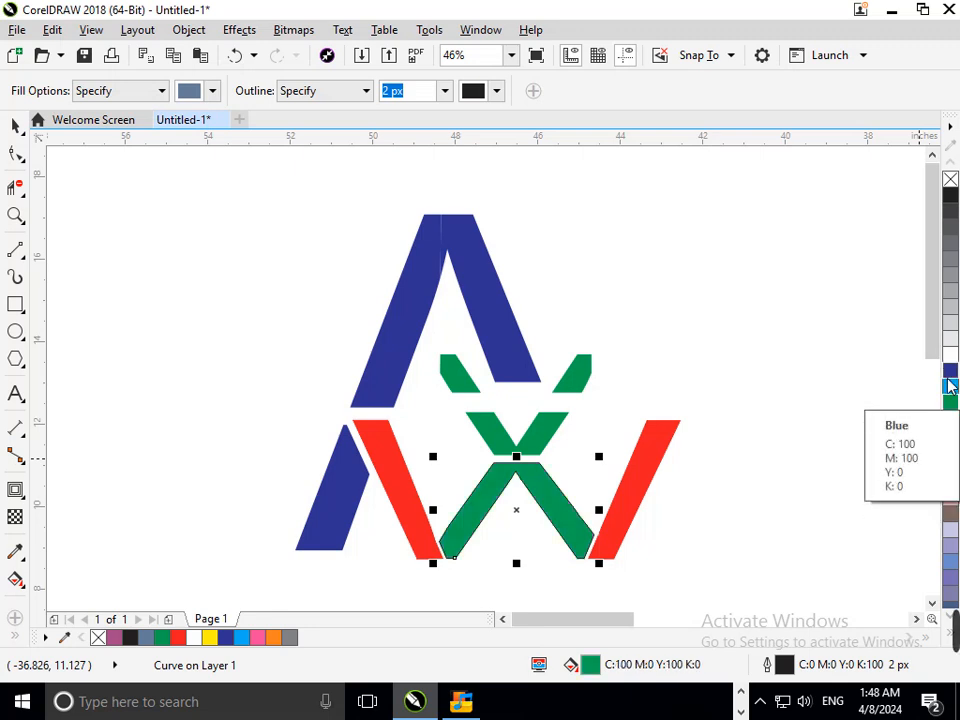
click(950, 385)
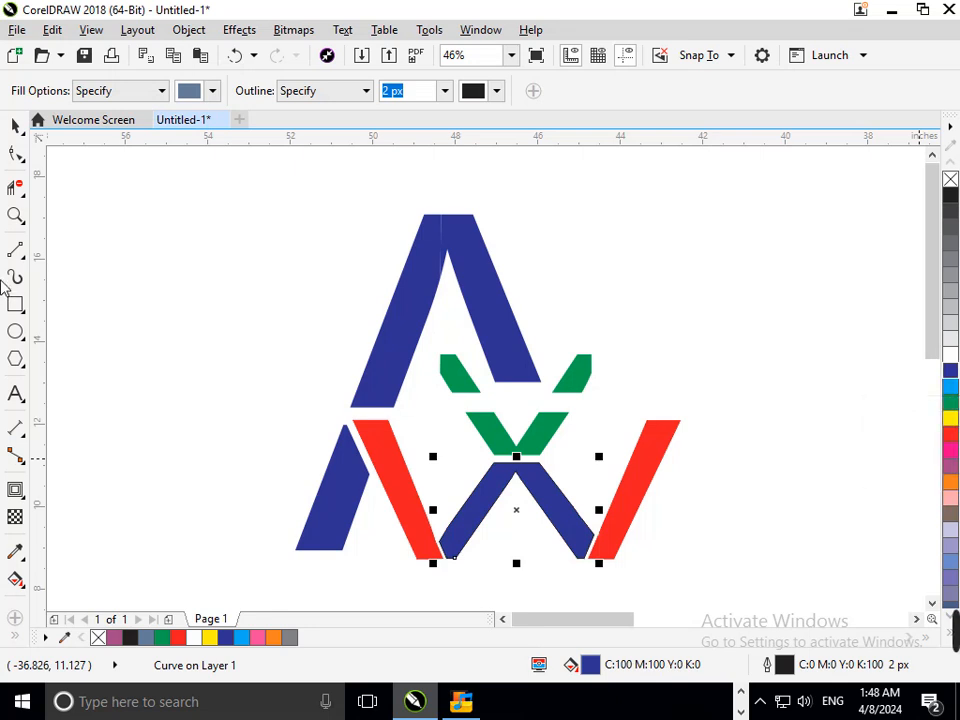
click(150, 286)
Step: Group all ten pieces of the A, W and X monogram into one object
scroll(360, 350, down, 4)
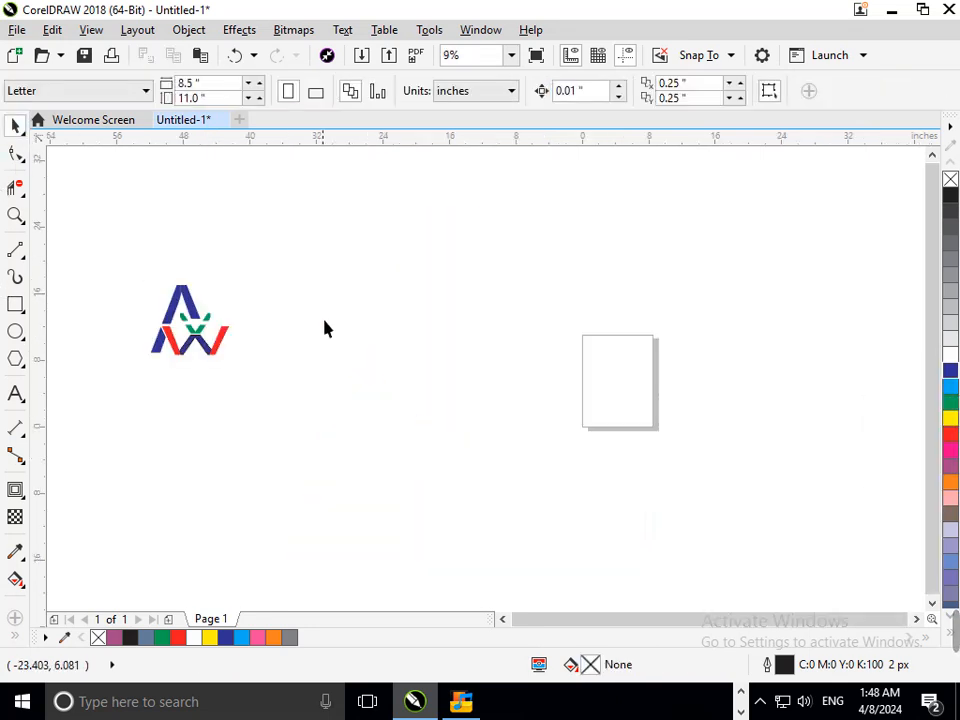
key(z)
drag(94, 246, 284, 398)
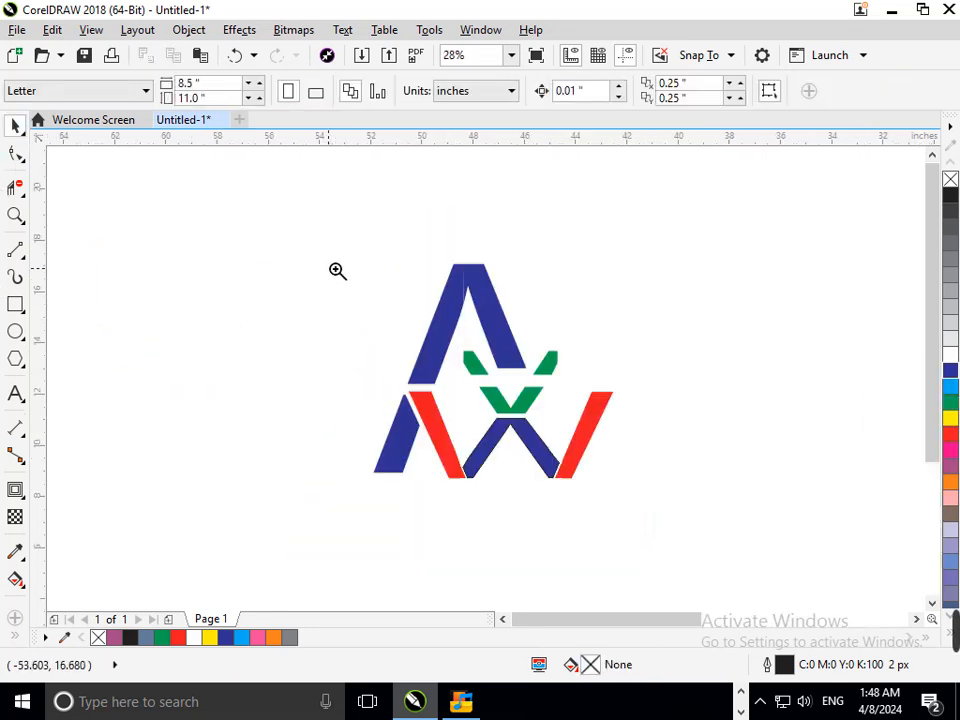
drag(321, 208, 729, 561)
drag(240, 186, 634, 579)
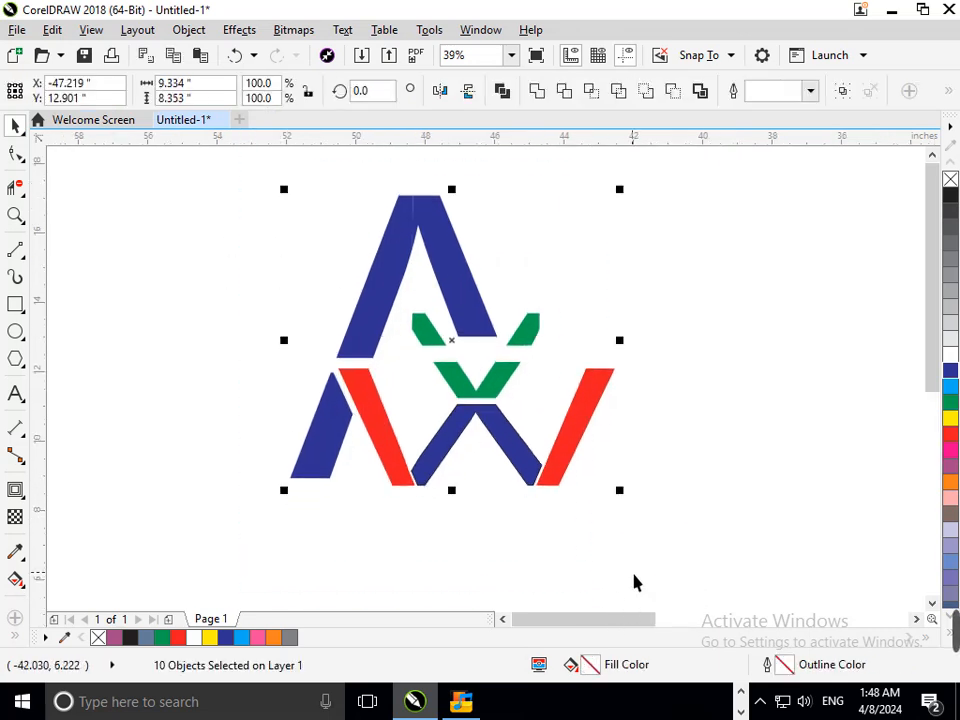
key(ctrl+g)
click(602, 557)
key(z)
drag(384, 185, 548, 286)
key(F3)
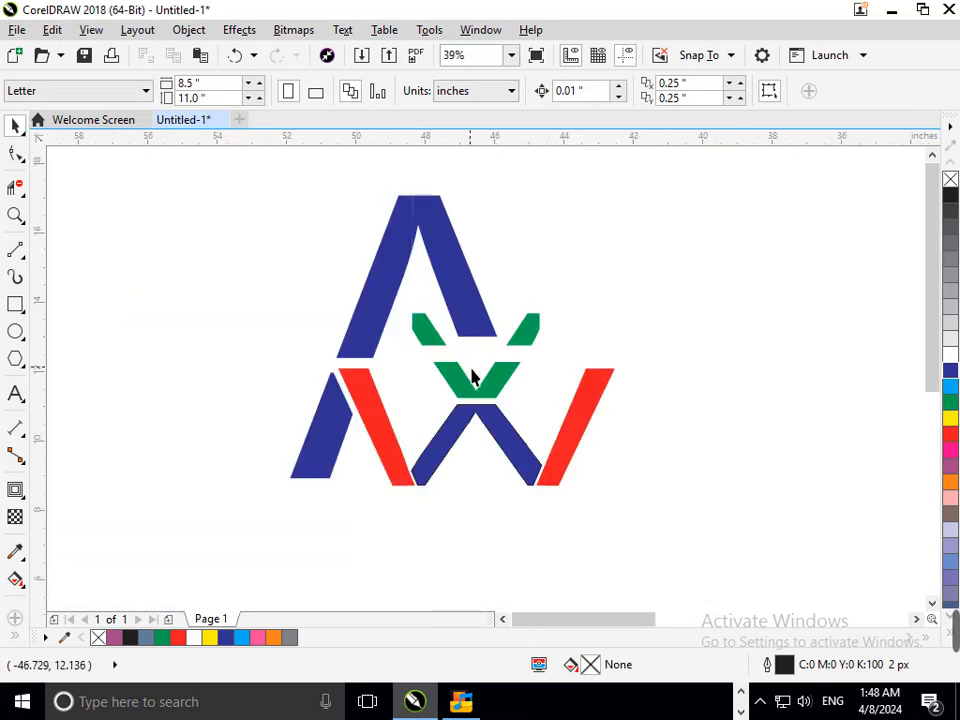
Step: Enlarge the grouped monogram to 11.35 by 10.157 inches and move it slightly up and to the right
click(500, 430)
drag(634, 508, 670, 545)
drag(606, 534, 647, 484)
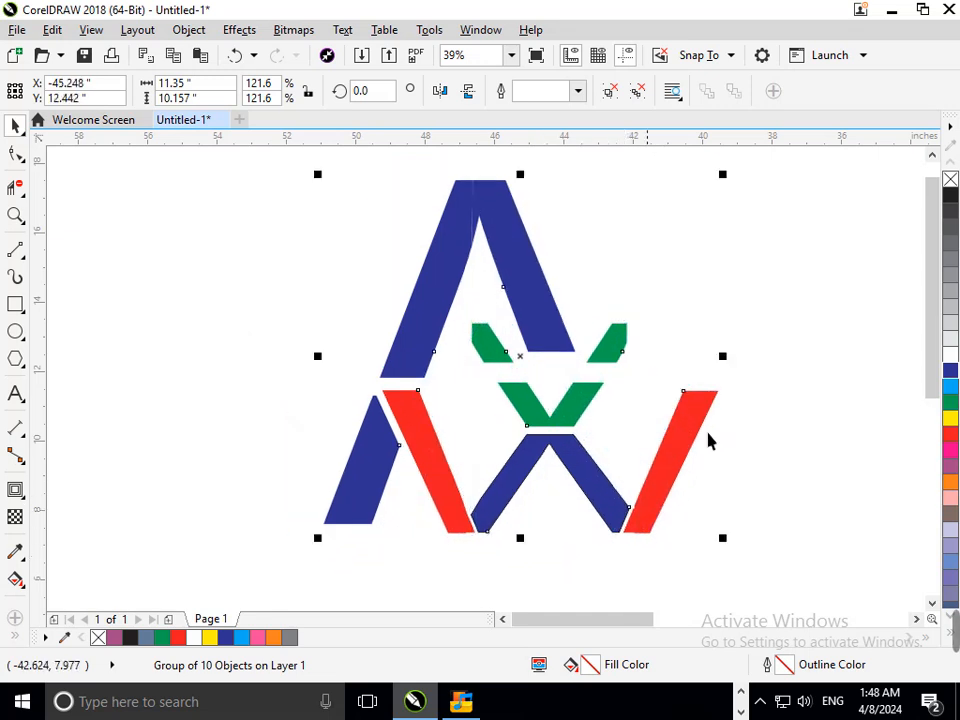
click(746, 301)
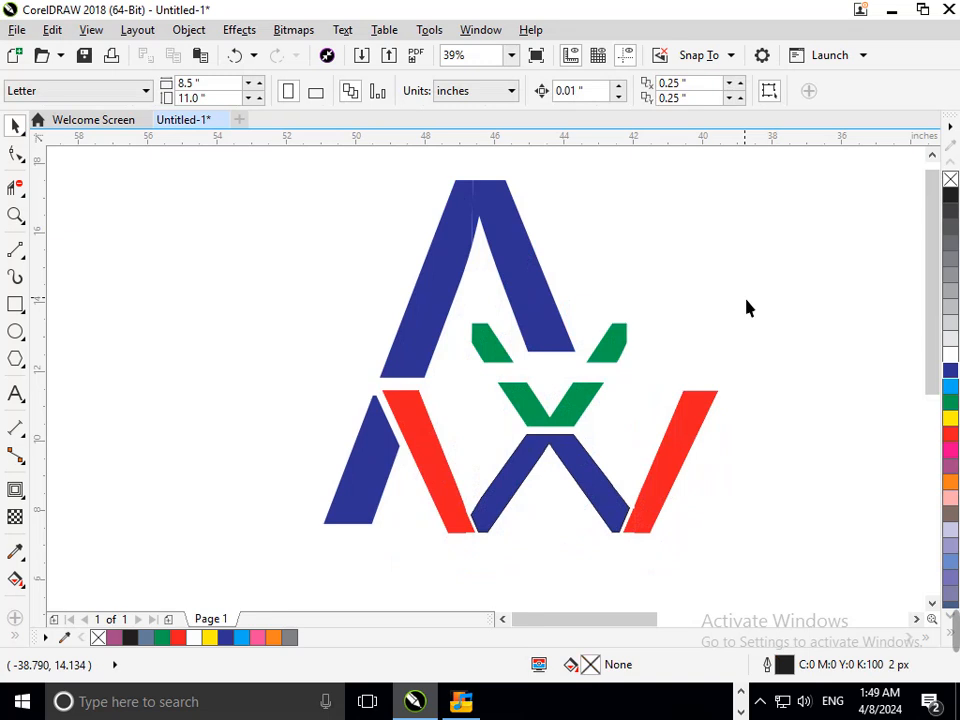
Step: Scale the monogram group up slightly more, shift it a little down and to the left, and deselect it
click(639, 535)
drag(729, 549, 736, 550)
mouse_move(664, 536)
mouse_down()
mouse_move(643, 544)
mouse_move(651, 553)
mouse_up()
click(480, 562)
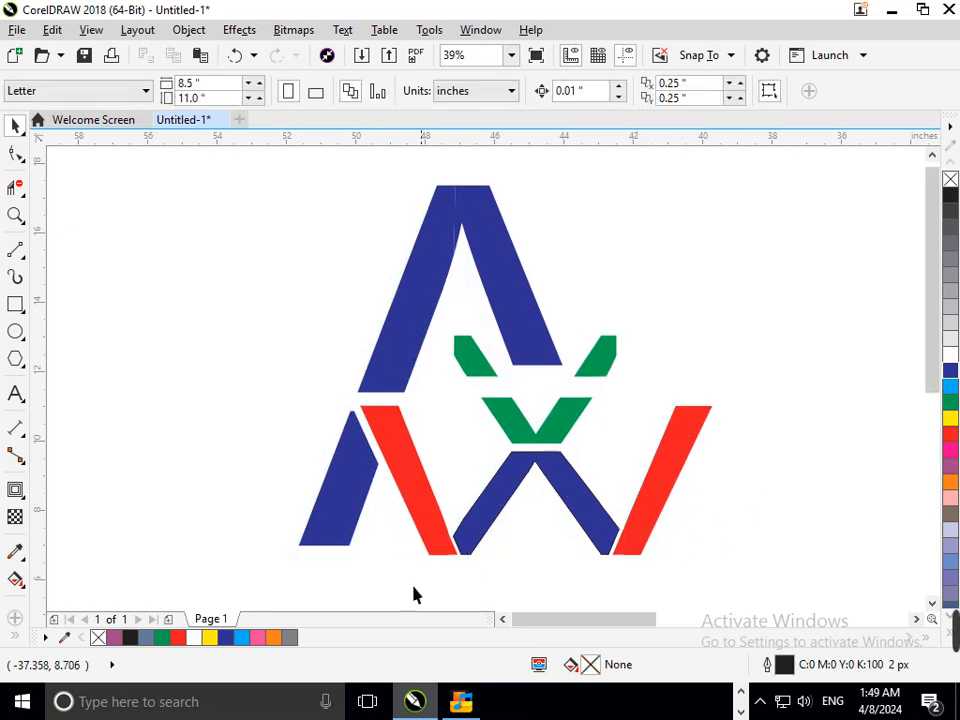